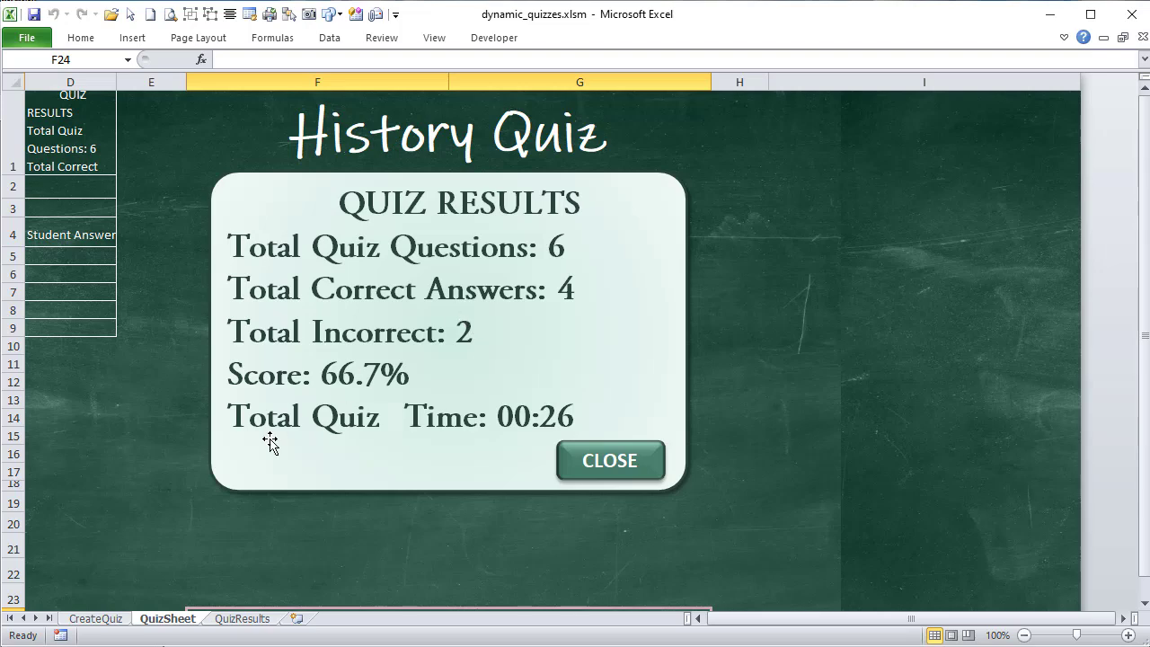
Step: Review the question list on the CreateQuiz sheet and close the quiz results summary on QuizSheet
left_click(108, 620)
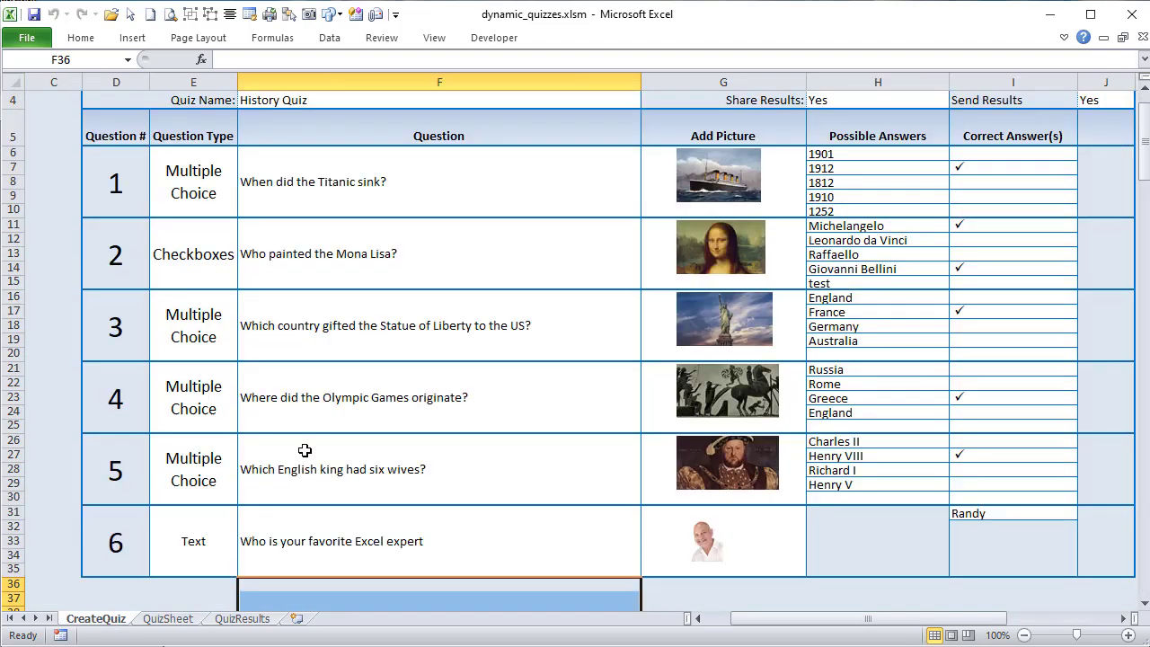
scroll(305, 451, "up", 2)
left_click(174, 624)
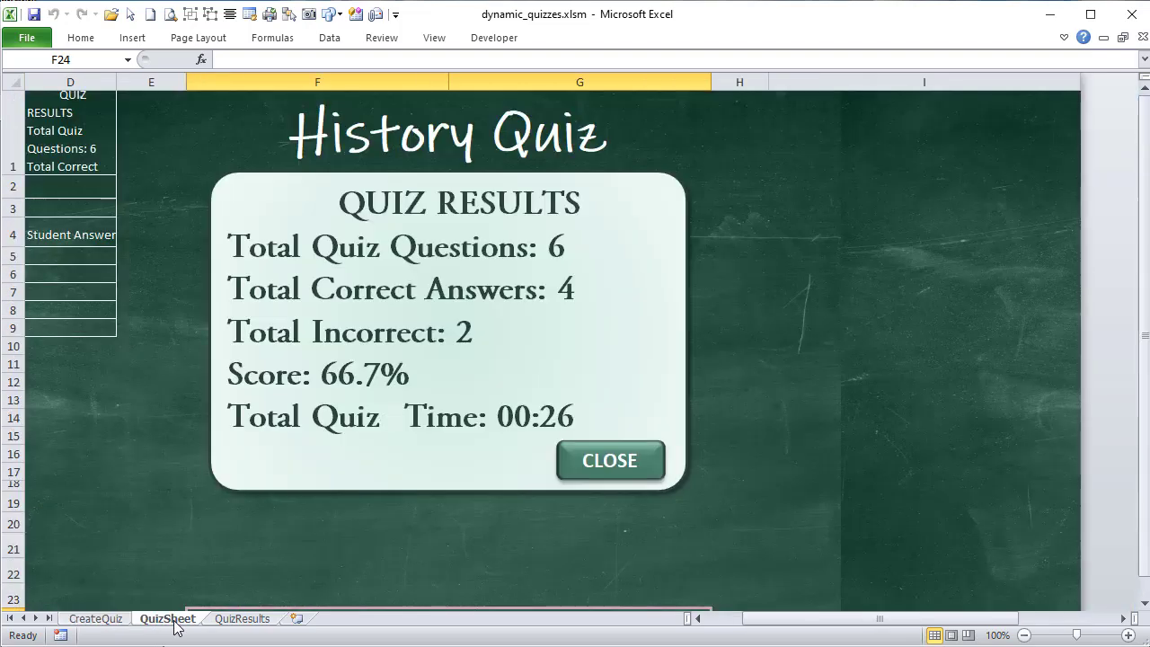
left_click(95, 619)
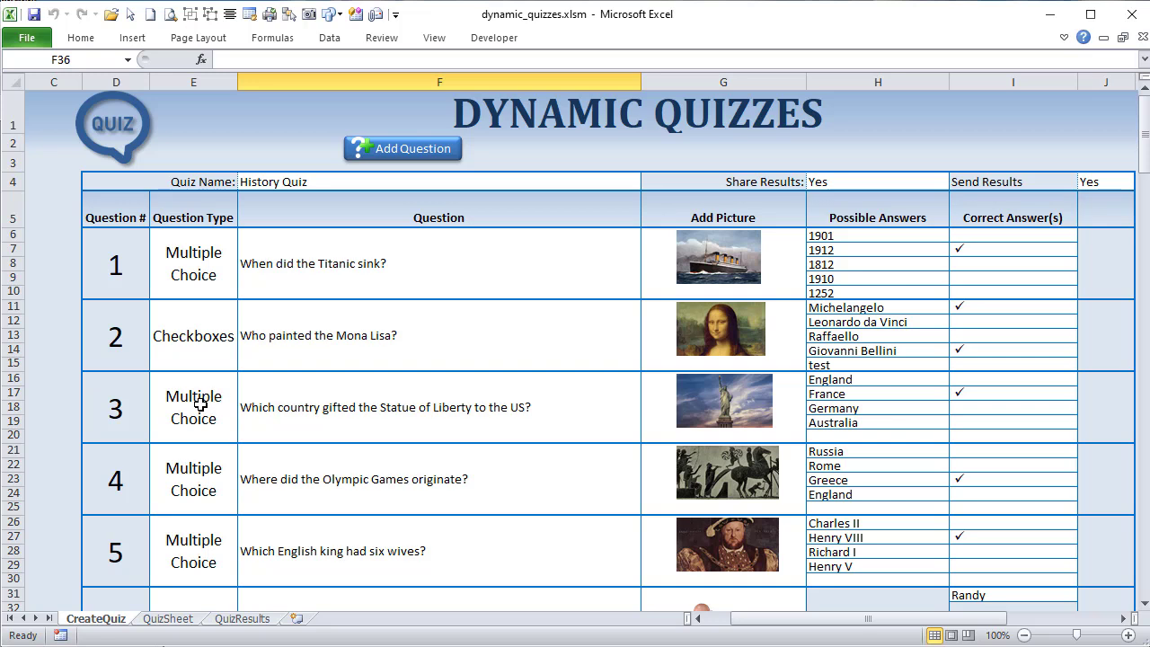
left_click(162, 621)
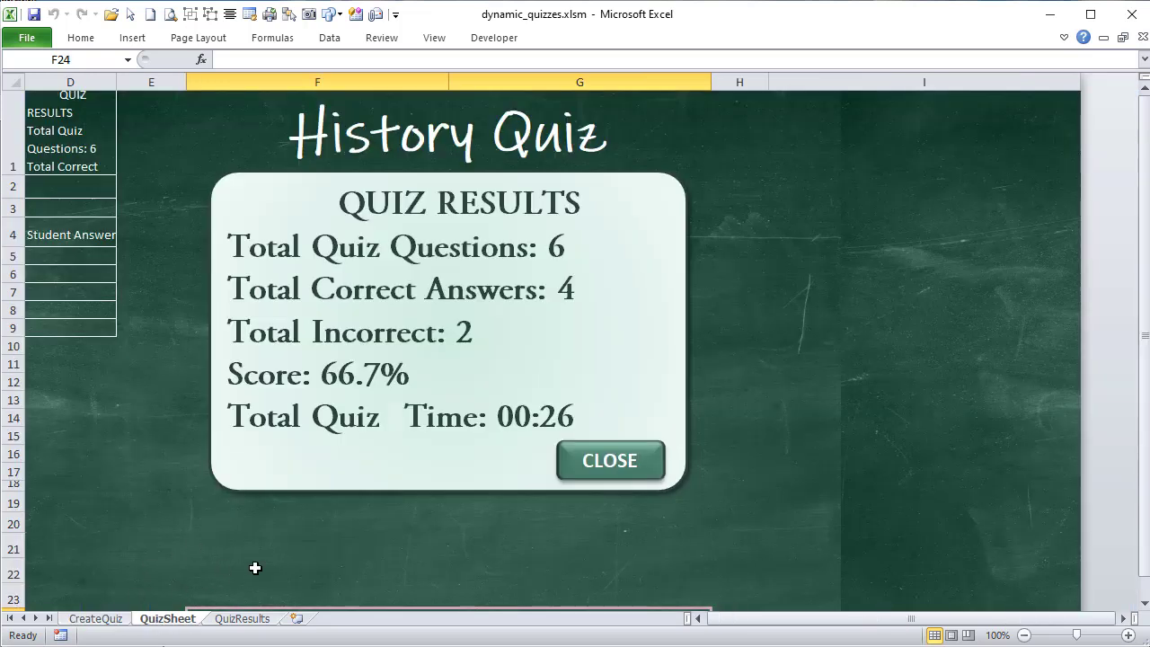
left_click(665, 462)
left_click(664, 462)
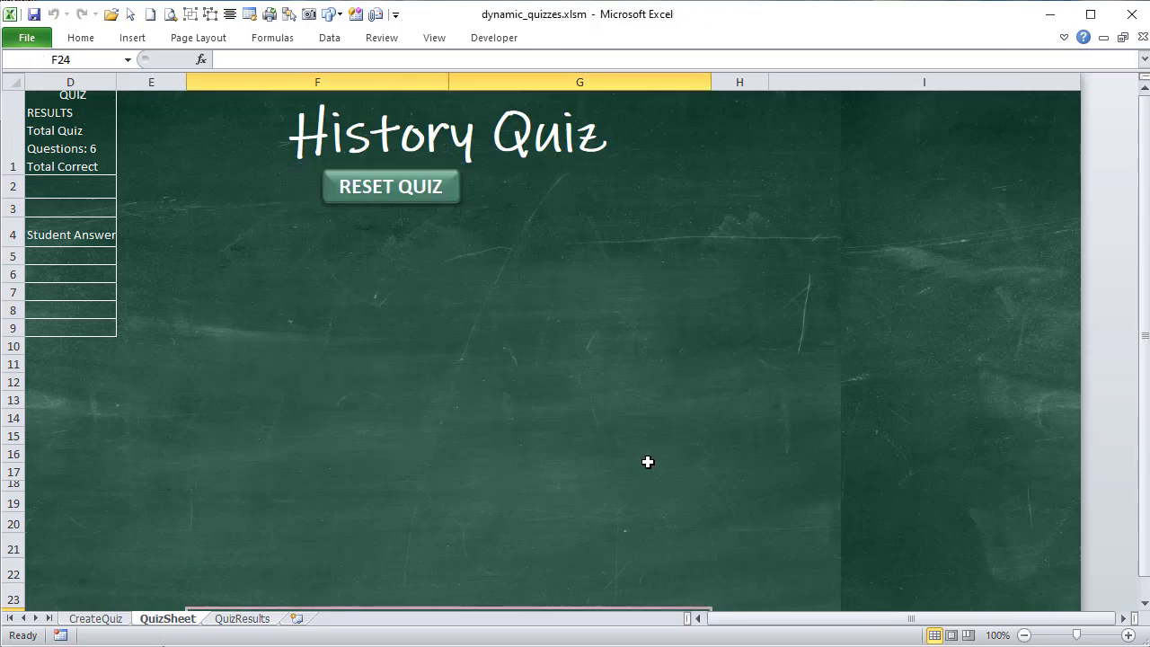
Step: Examine the submitted quiz record and per-question answers in A1:G9 of the QuizResults sheet
left_click(261, 621)
left_click(299, 311)
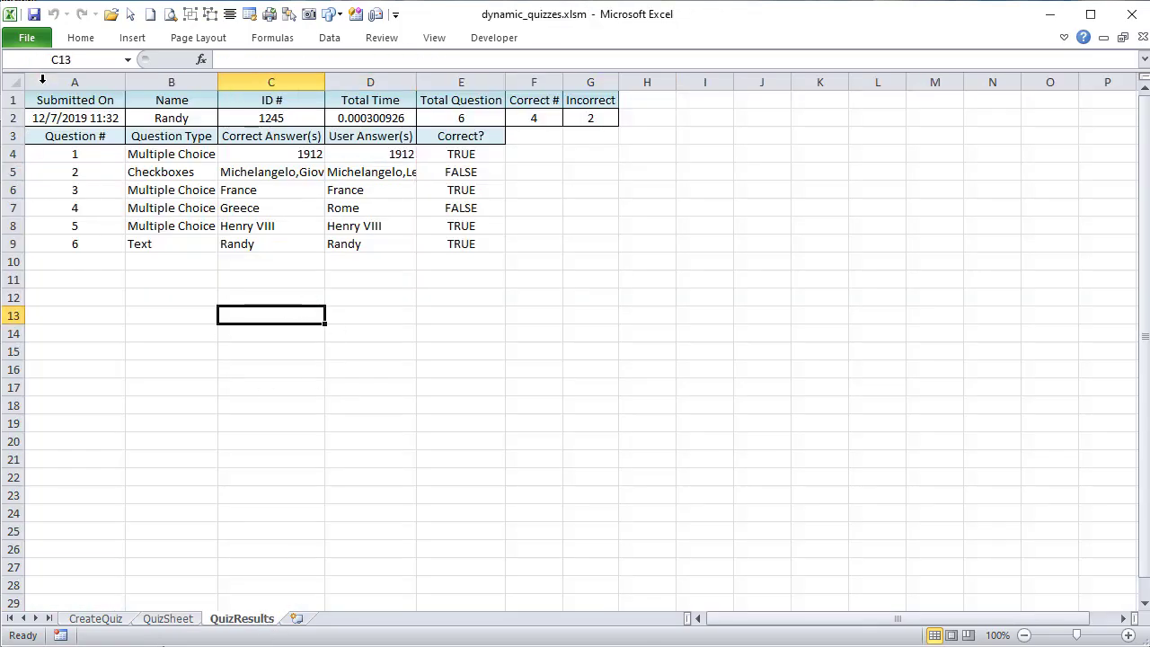
left_click_drag(42, 100, 570, 249)
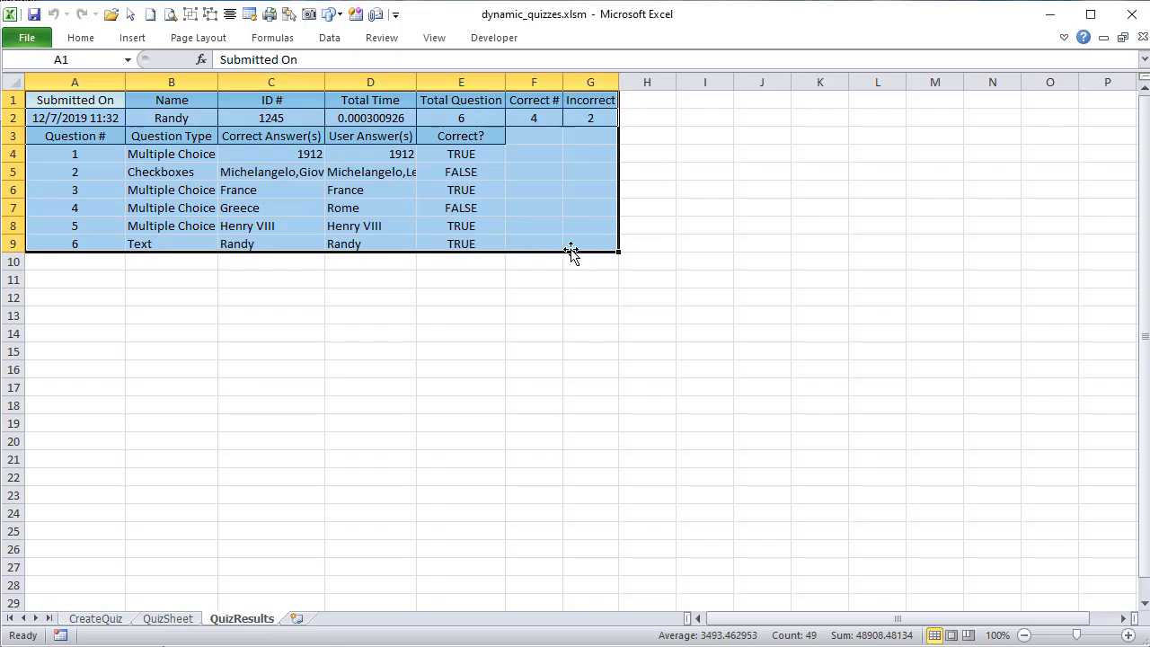
Step: Reset the History Quiz on the QuizSheet sheet and examine its helper columns A to D
left_click(145, 620)
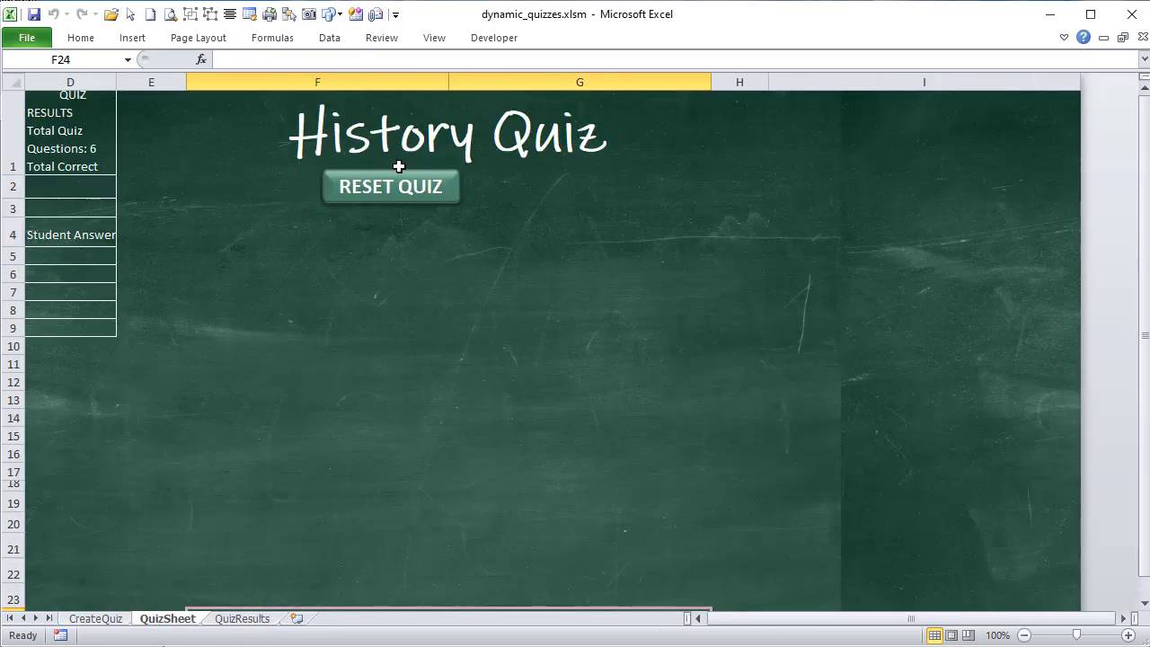
left_click(406, 191)
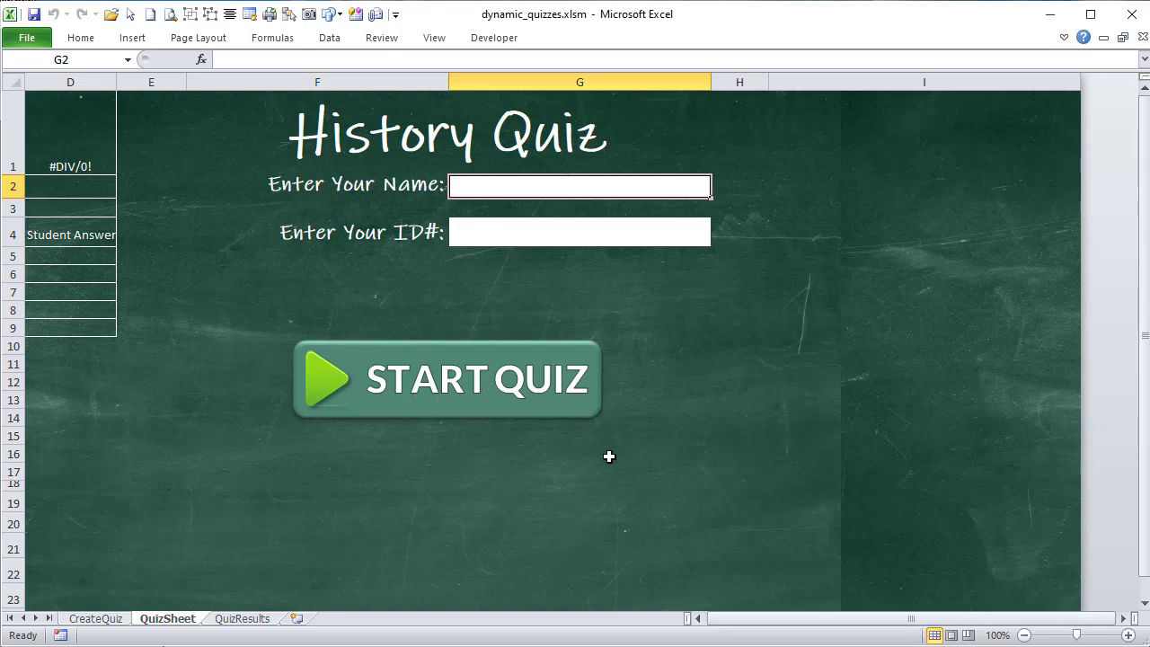
left_click(745, 618)
left_click_drag(289, 82, 60, 82)
left_click(363, 131)
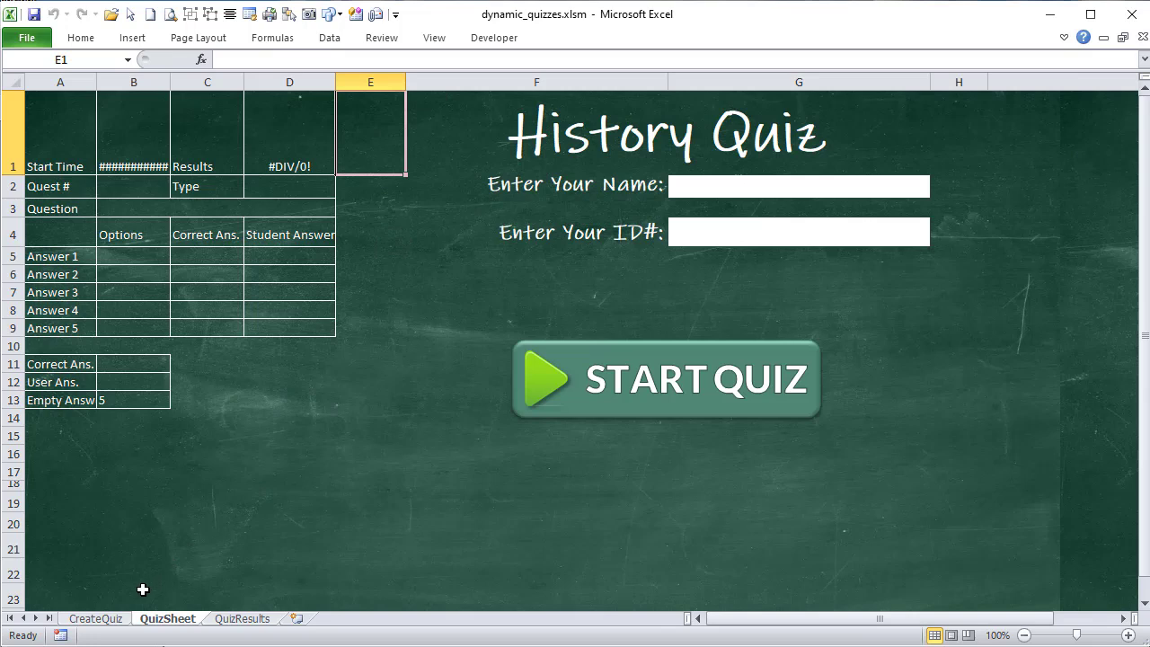
Step: Add a seventh question to the list on the CreateQuiz sheet and set its type to Multiple Choice
left_click(90, 619)
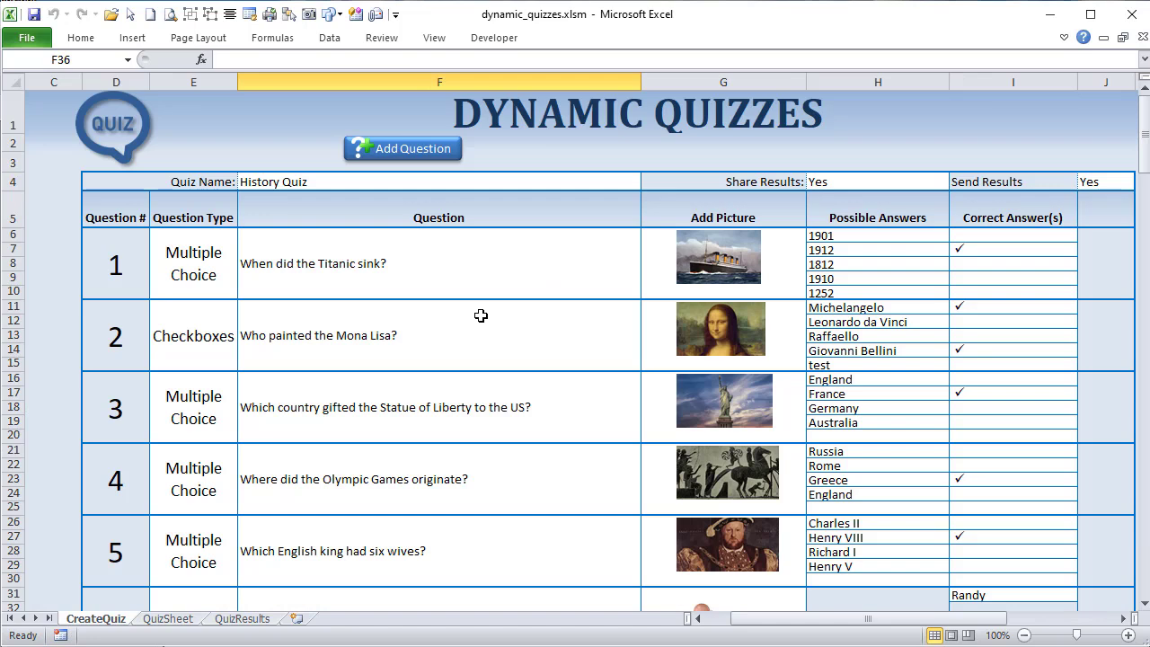
scroll(480, 315, "down", 1)
scroll(483, 283, "up", 1)
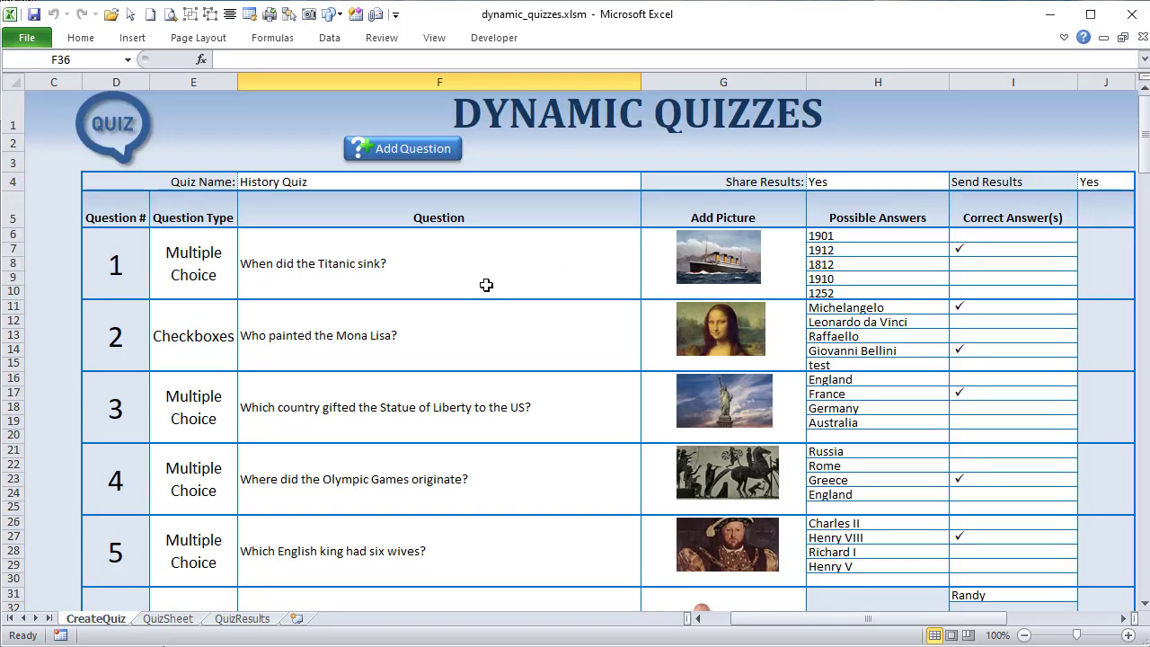
left_click(423, 156)
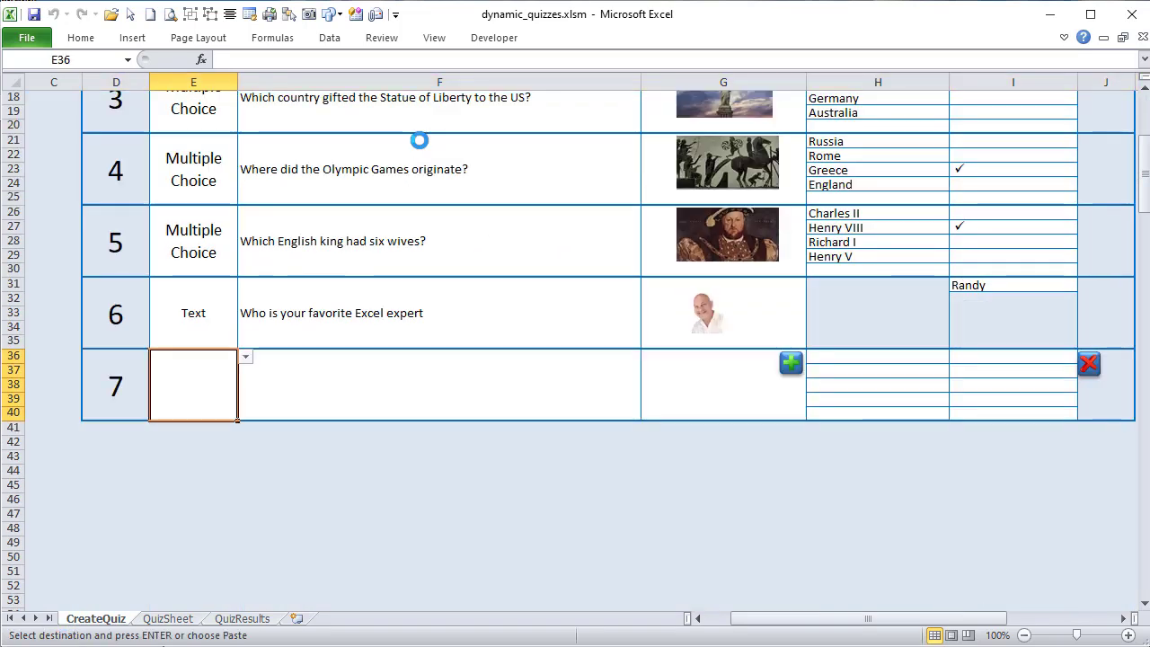
left_click(246, 357)
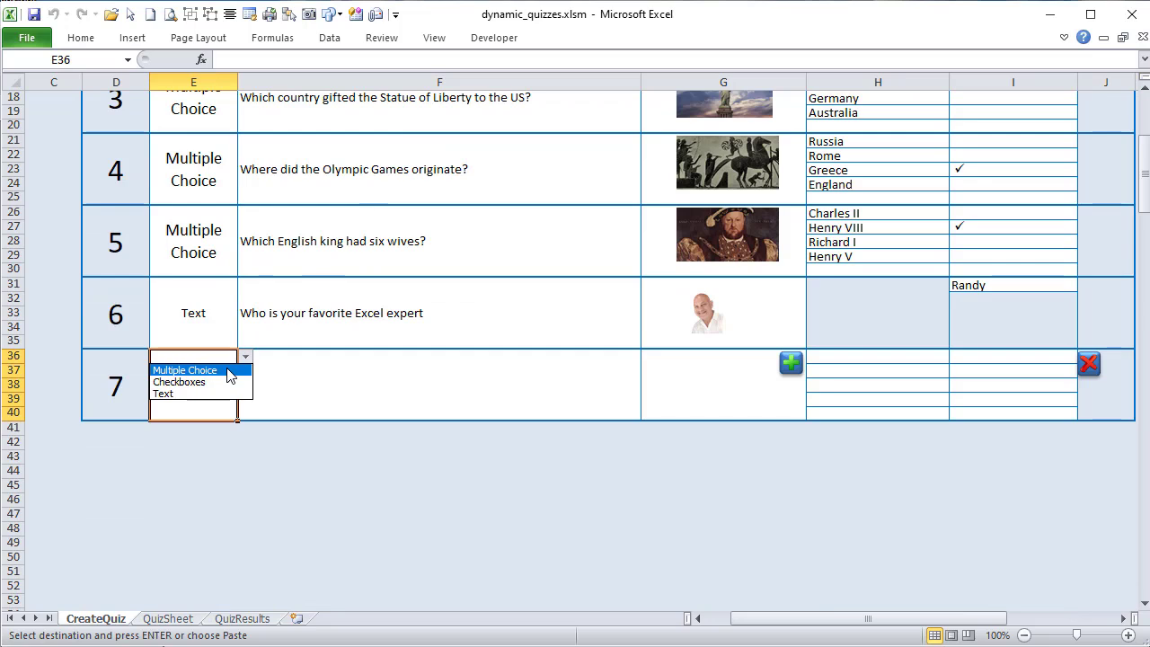
left_click(228, 370)
Step: Enter "What is your favorite color" as the text of question 7
left_click(298, 371)
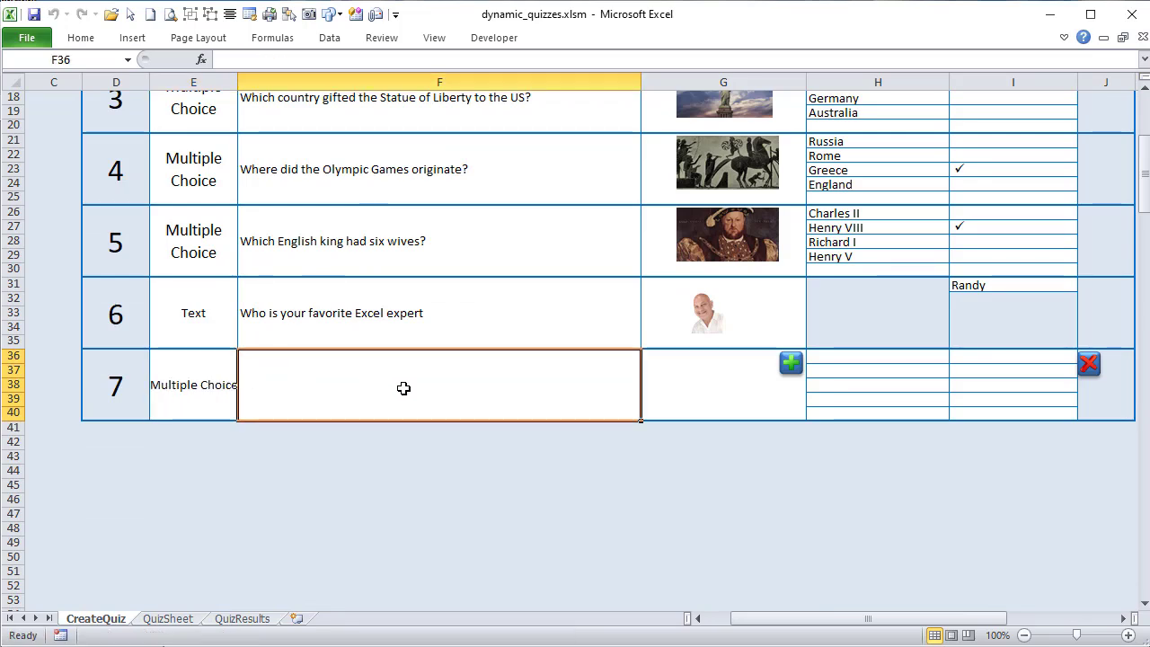
type("What is your fav")
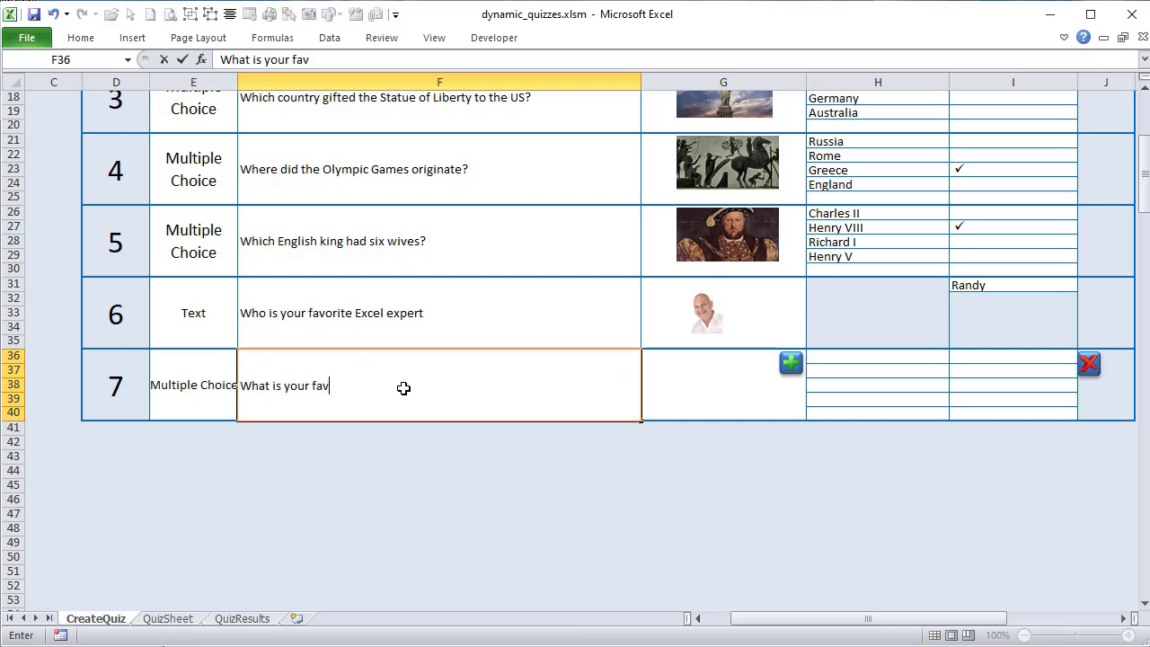
type("orite color")
key("Tab")
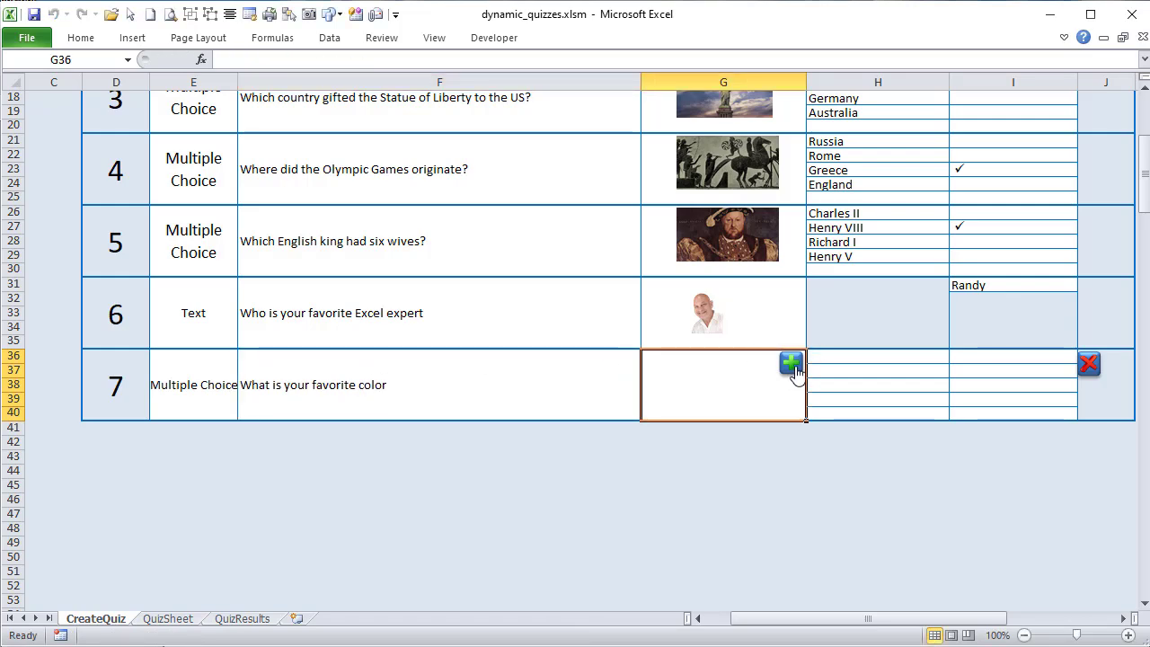
Step: Add the picture 100Number.png from the Images folder to question 7
left_click(791, 363)
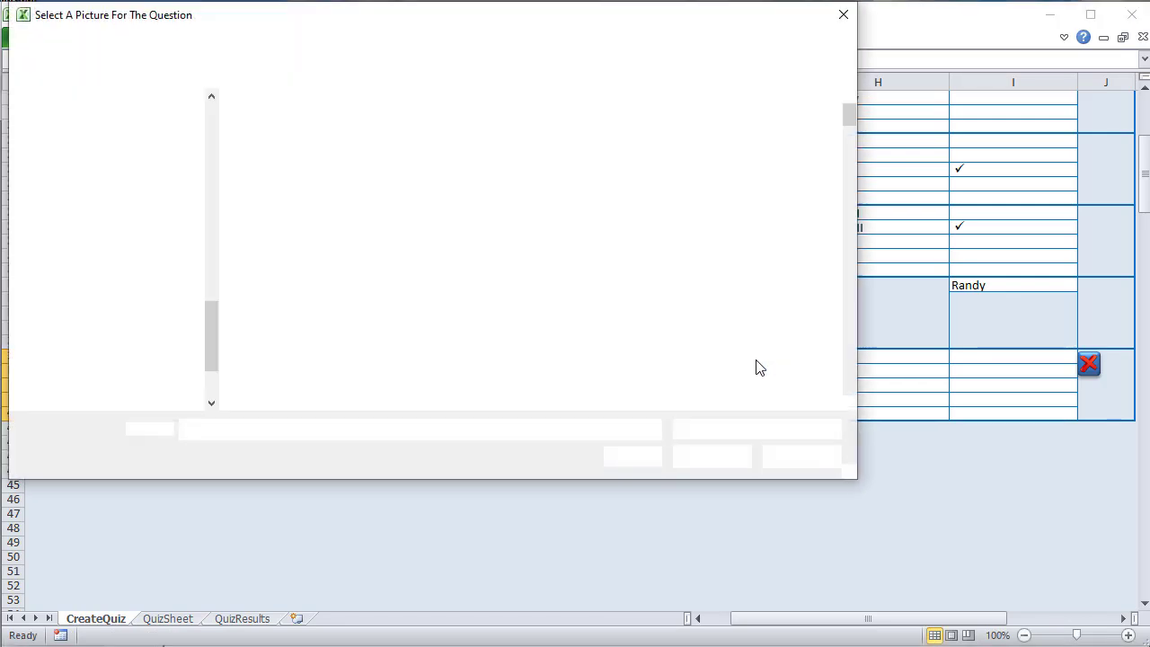
left_click(310, 247)
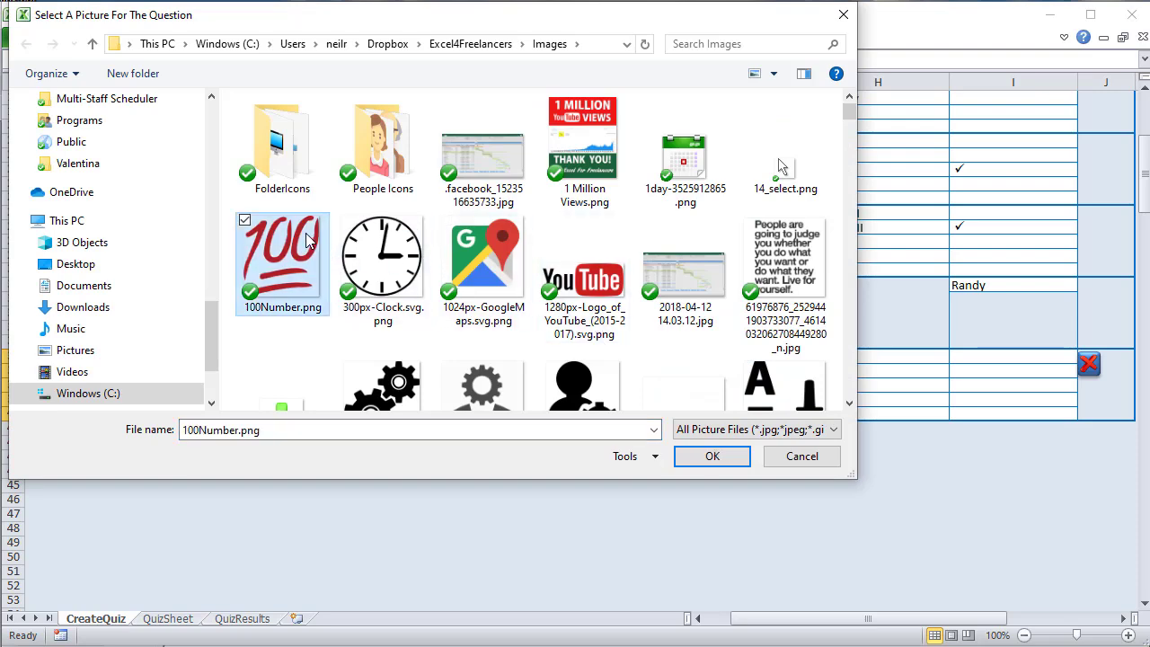
left_click(712, 456)
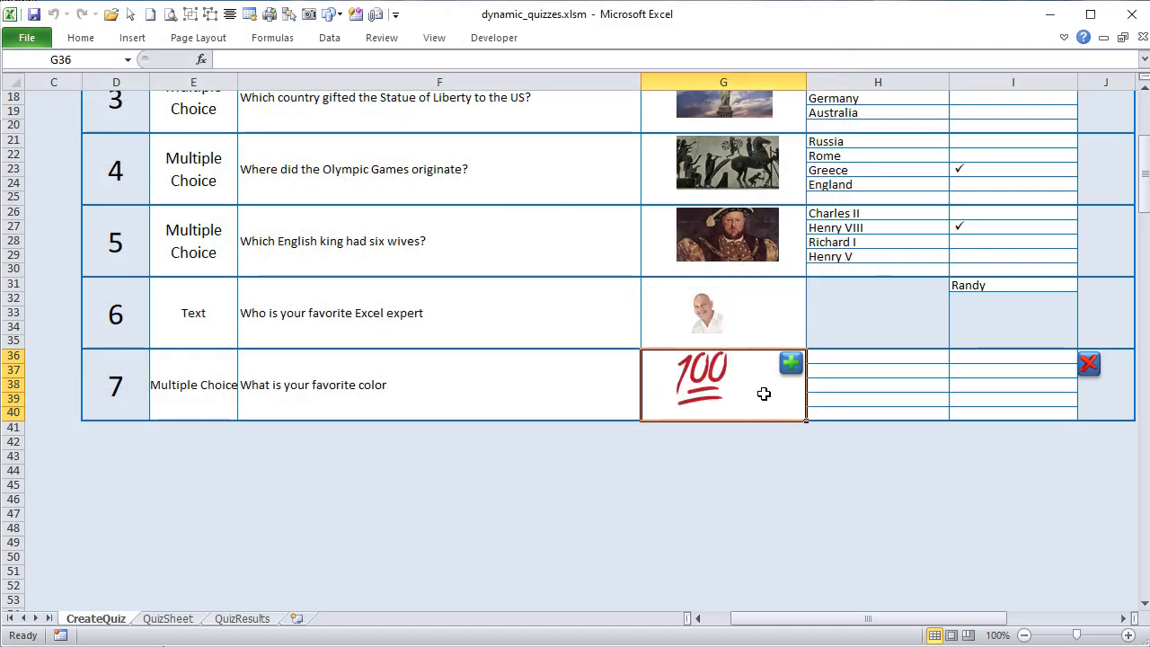
Step: Enter Red, Blue and Green as the possible answers of question 7
left_click(859, 355)
type("ER")
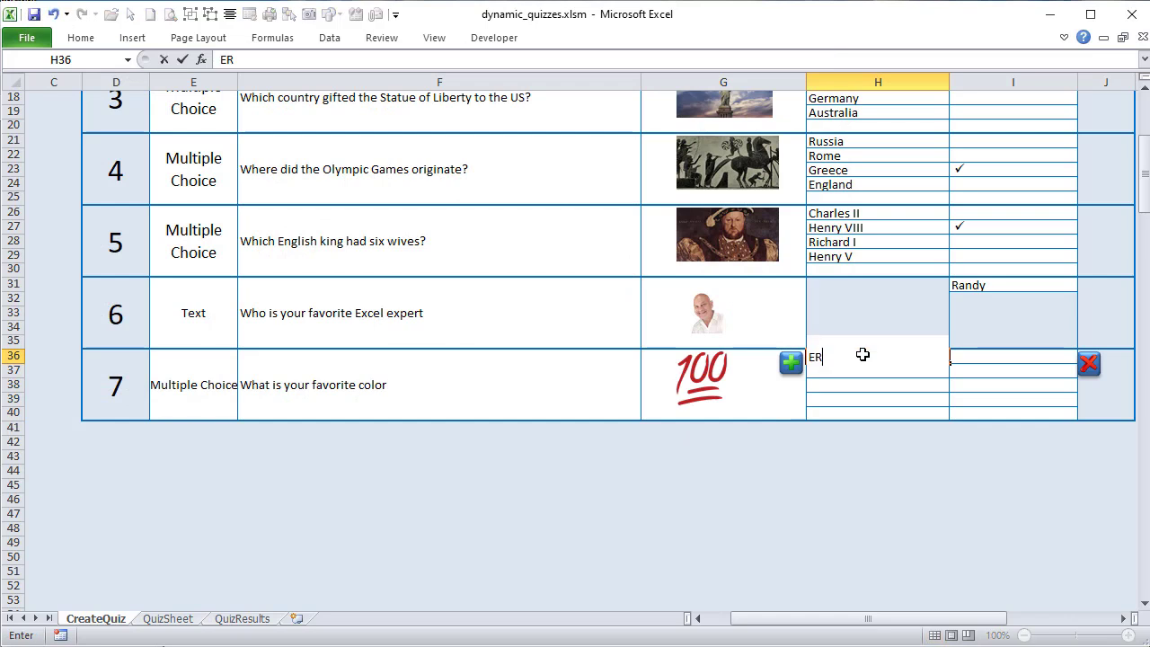
type("Red")
key("Return")
type("Blue")
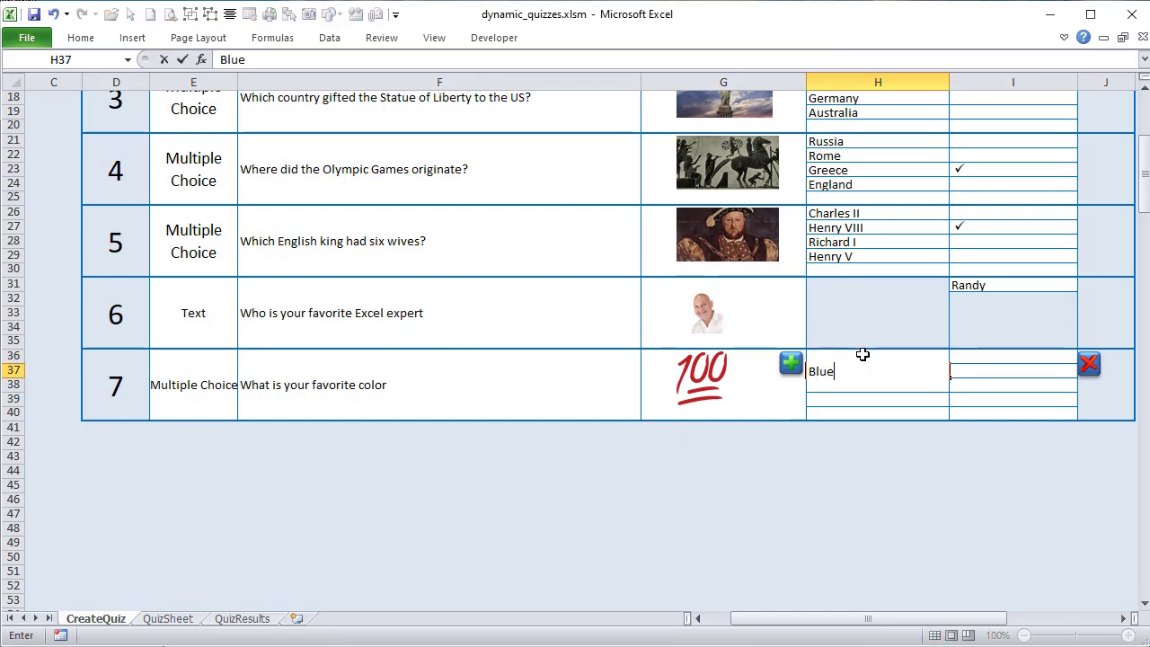
key("Return")
type("Green")
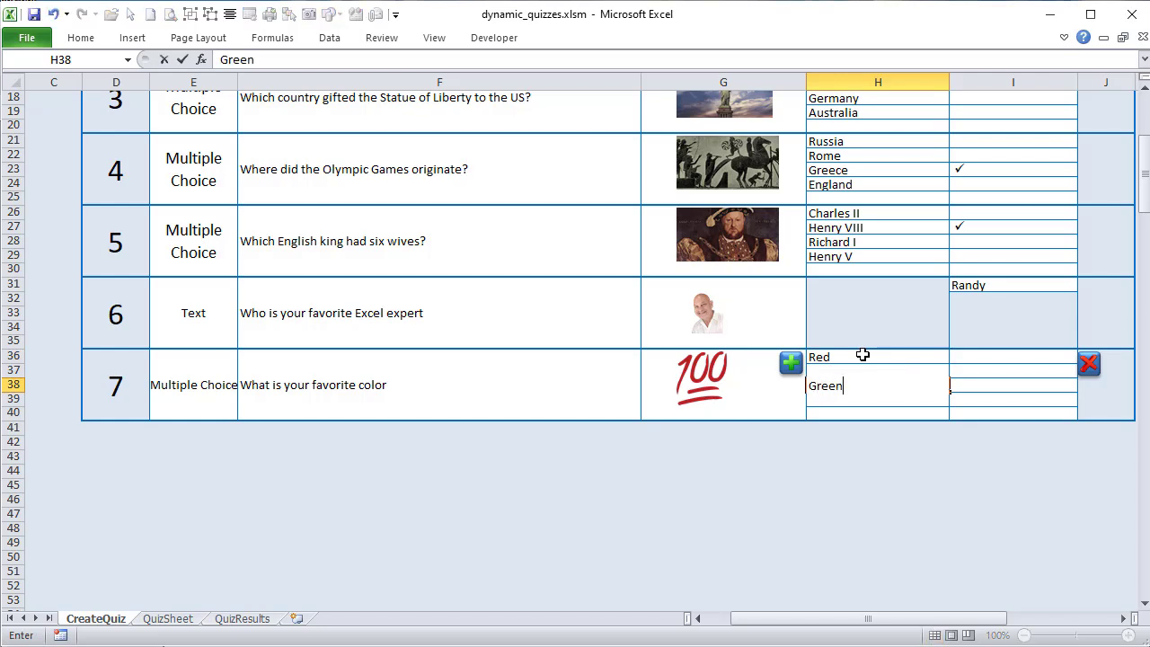
Step: Try the correct-answer mark on Blue and Red for question 7 and set it on Green
key("Tab")
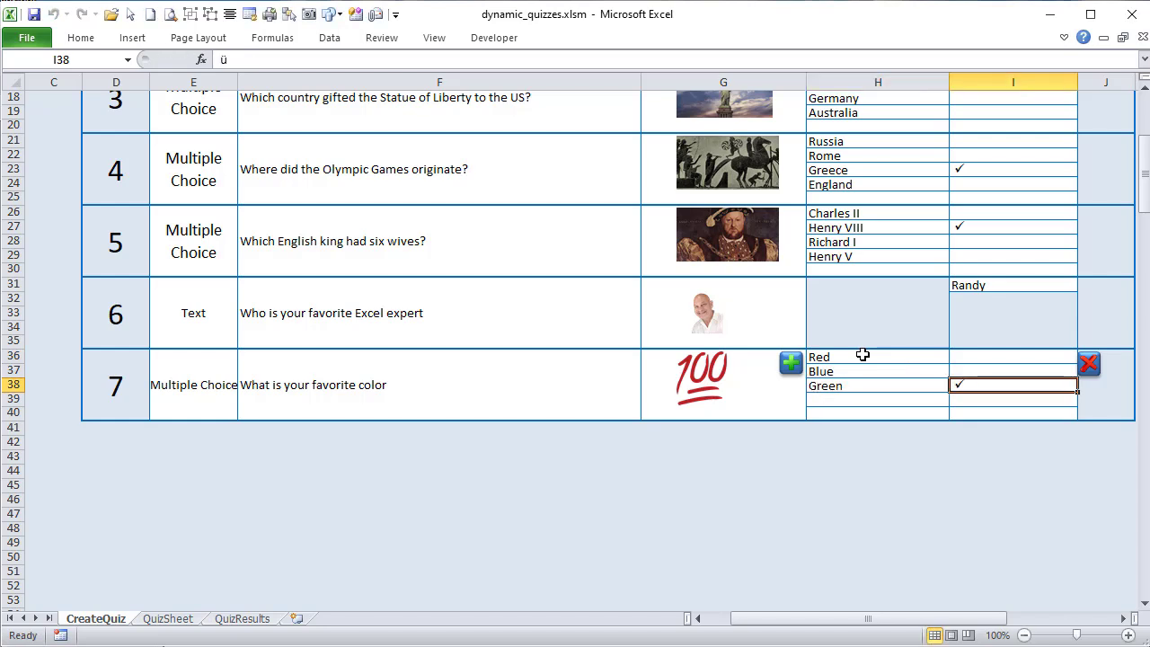
left_click(970, 371)
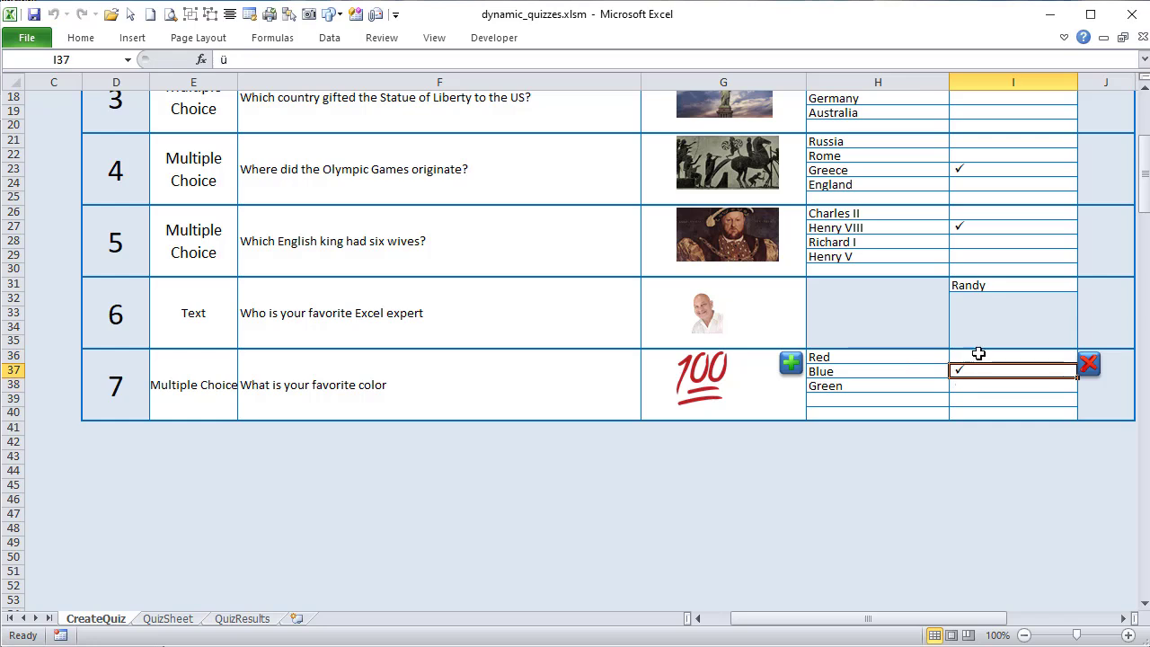
left_click(978, 357)
left_click(979, 376)
left_click(978, 387)
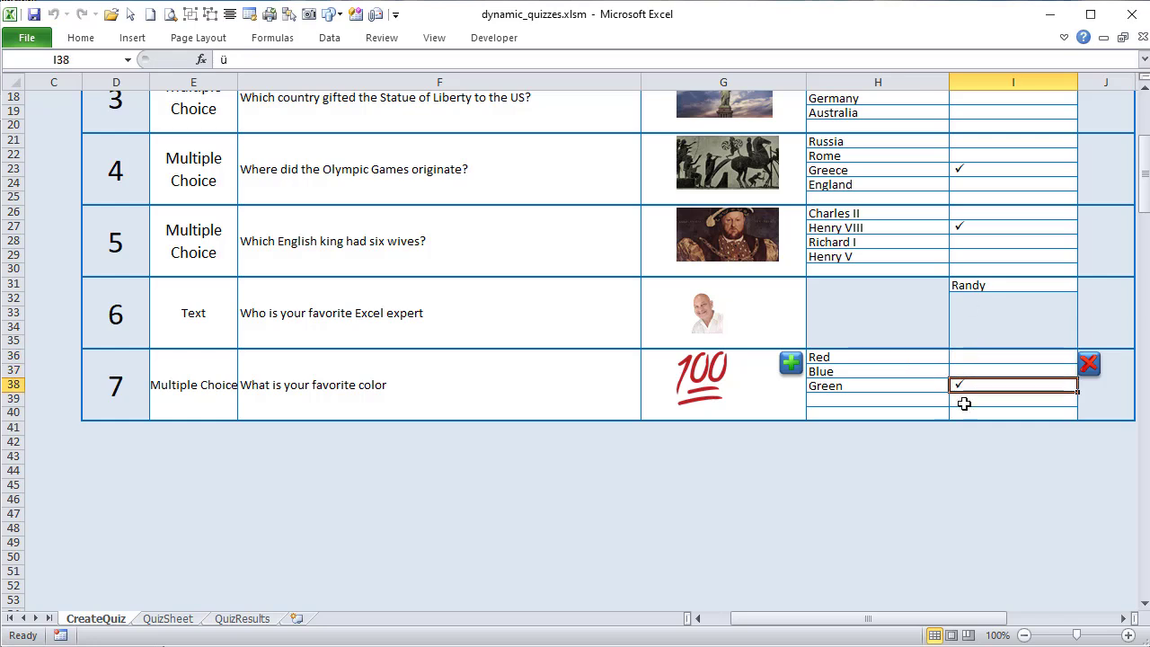
Step: Check the question type options for question 7 and move its single correct-answer mark to Red
left_click(190, 385)
left_click(245, 360)
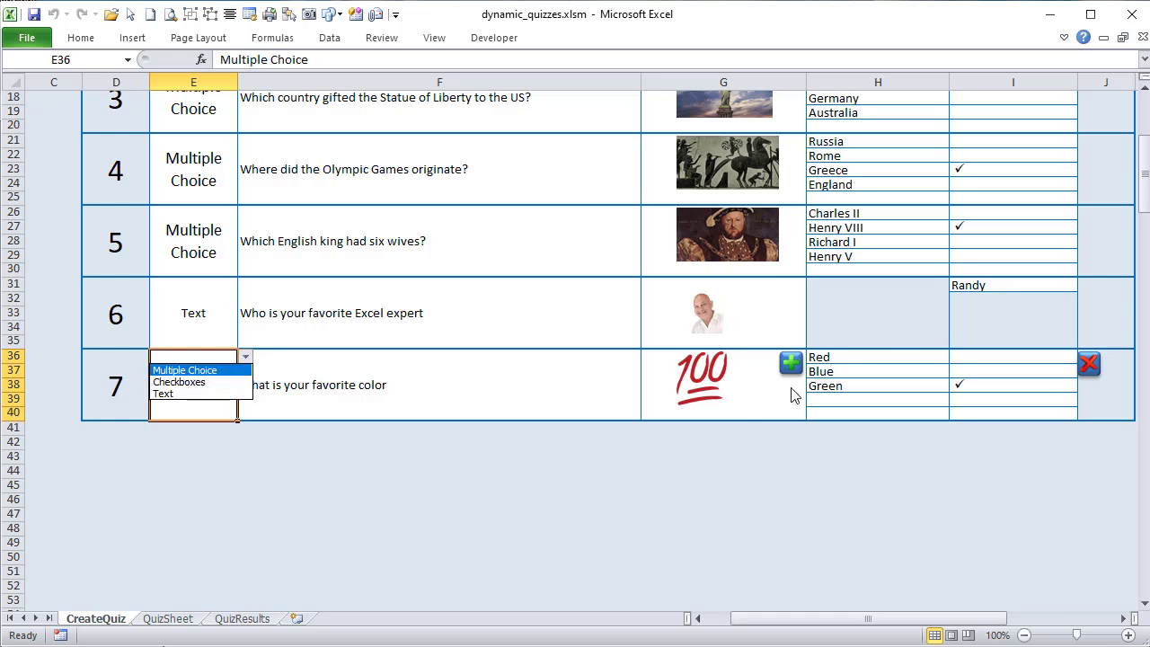
left_click(976, 406)
left_click(975, 369)
left_click(973, 357)
left_click(973, 383)
left_click(974, 370)
left_click(976, 356)
Step: Change the type of question 7 to Checkboxes
left_click(227, 386)
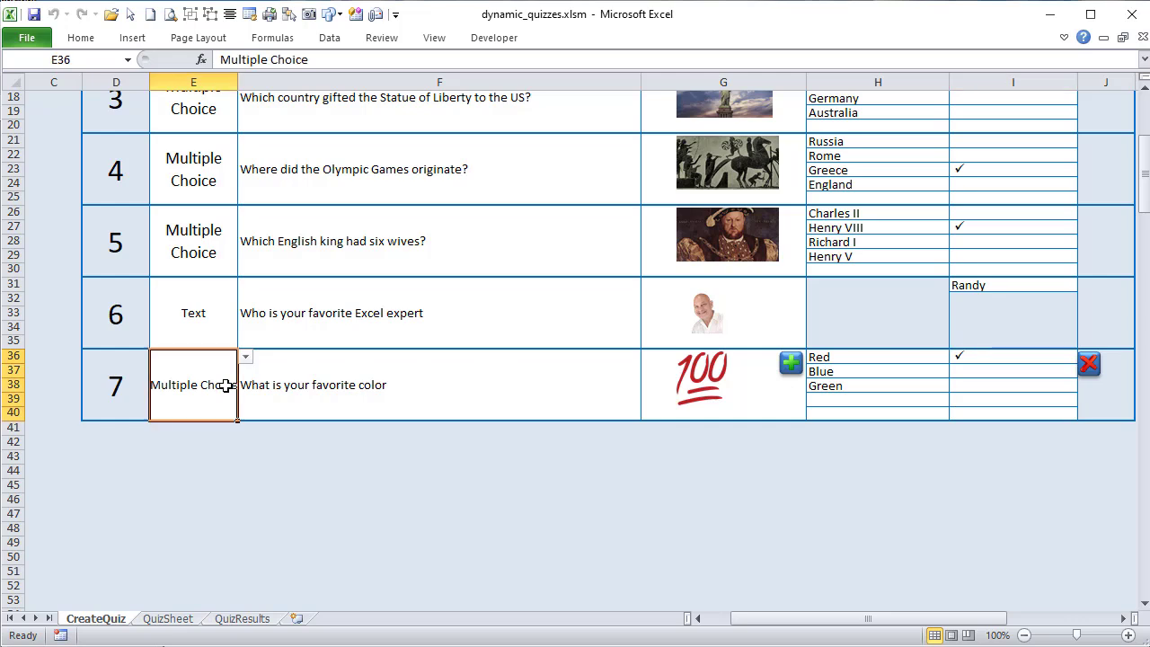
left_click(246, 359)
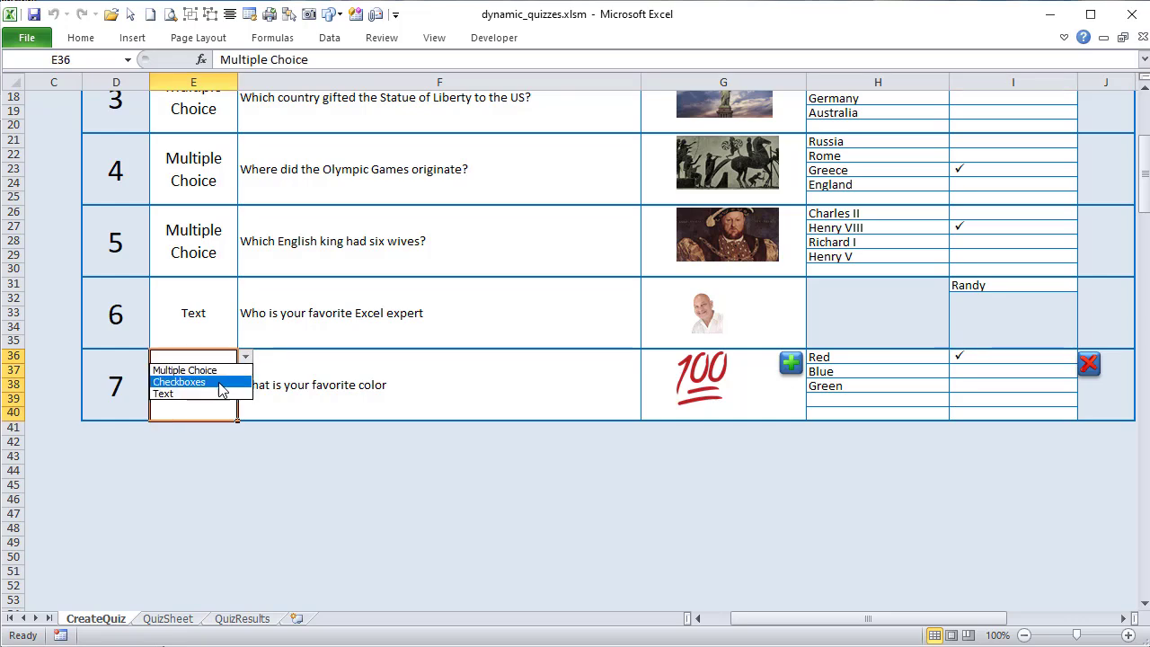
left_click(222, 382)
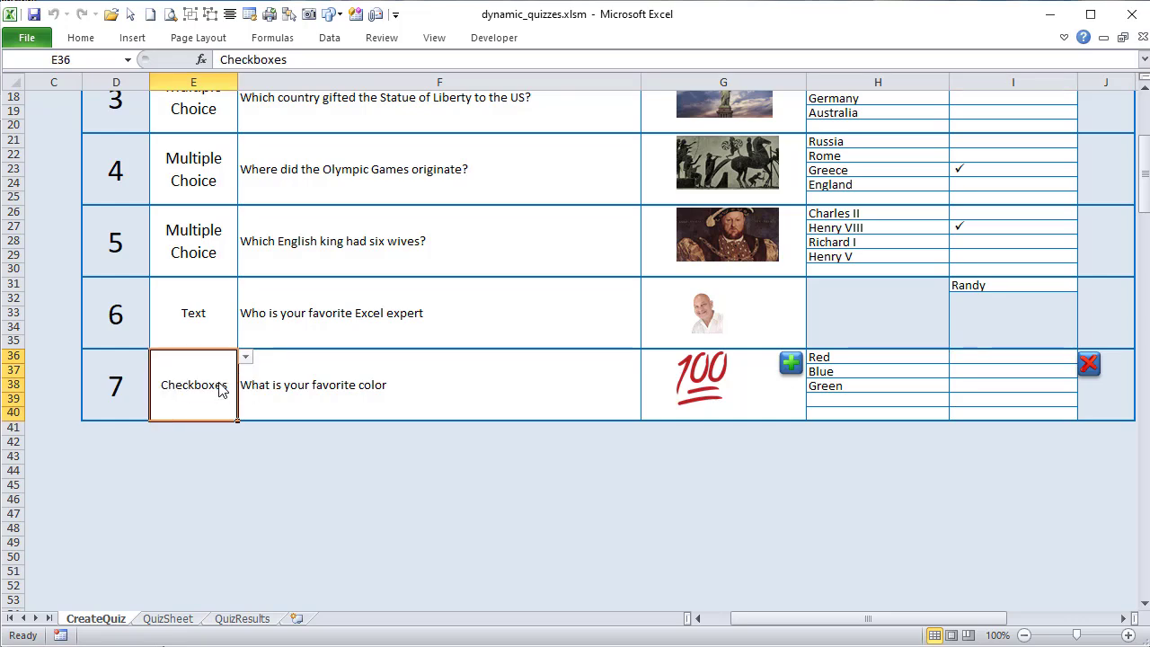
Step: Toggle the correct-answer marks of question 7 so that both Red and Green are marked
left_click(996, 386)
left_click(989, 357)
left_click(996, 372)
left_click(988, 386)
left_click(990, 371)
left_click(992, 371)
left_click(997, 376)
left_click(998, 386)
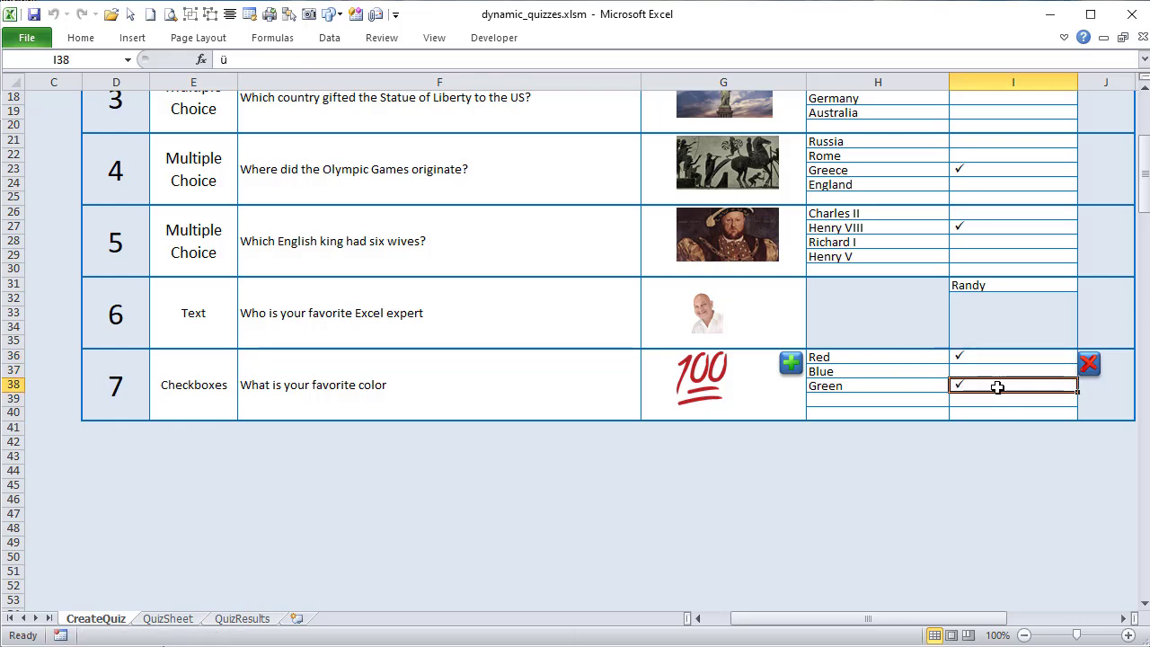
Step: Change the type of question 7 to Text
scroll(765, 524, "up", 4)
scroll(773, 509, "down", 2)
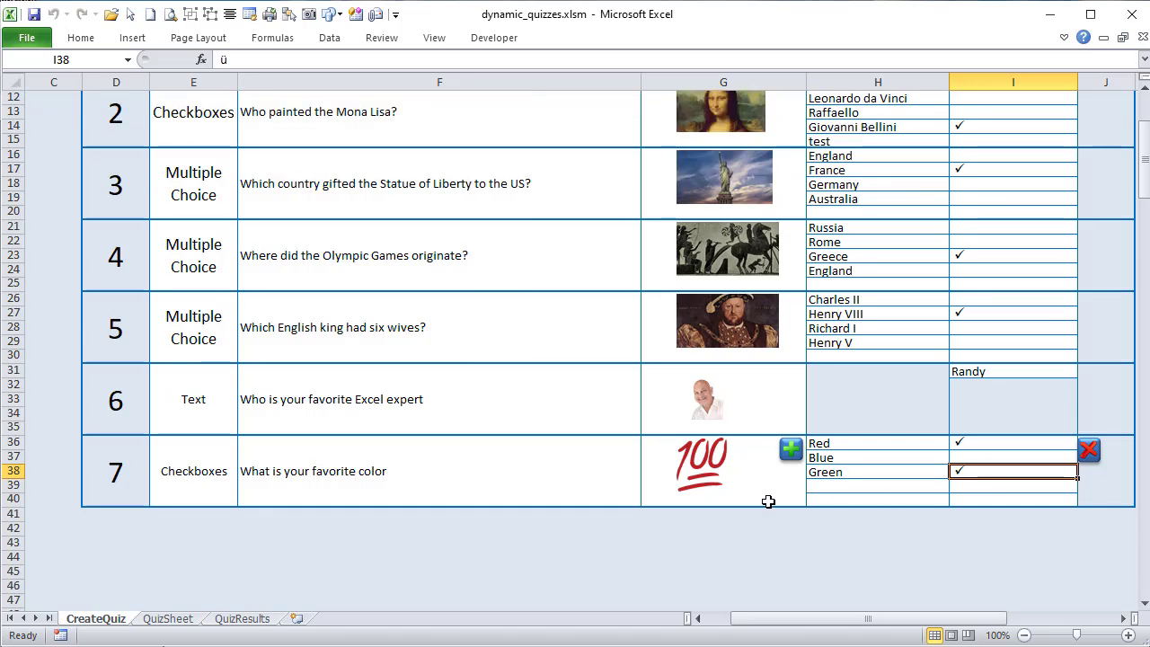
scroll(766, 486, "down", 2)
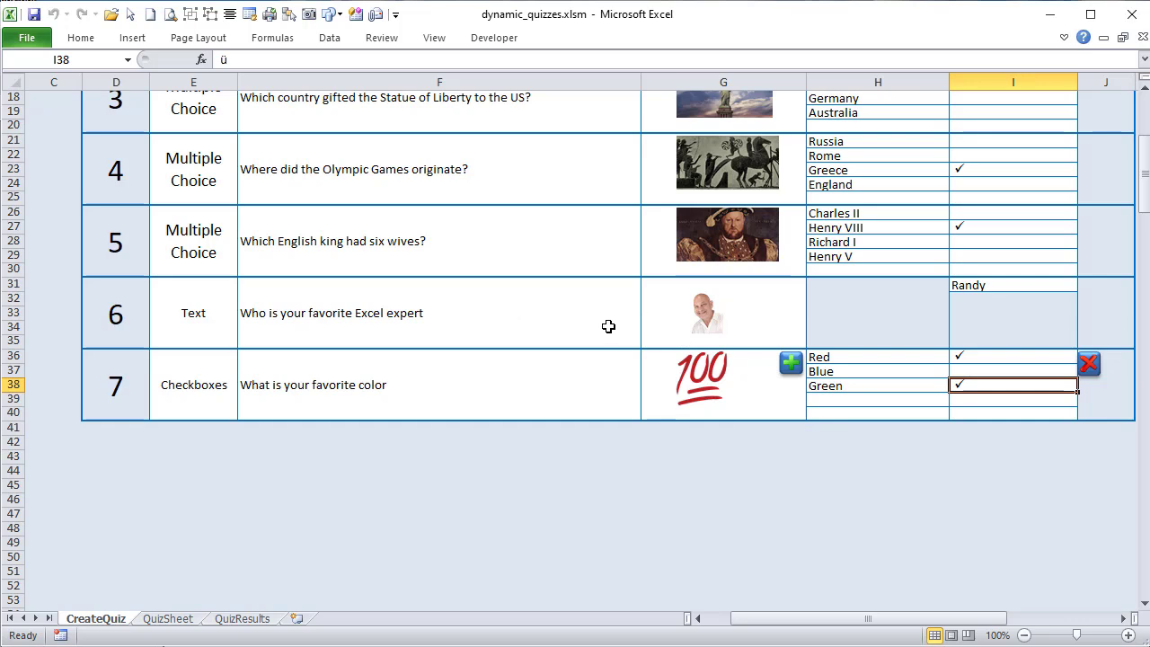
left_click(206, 382)
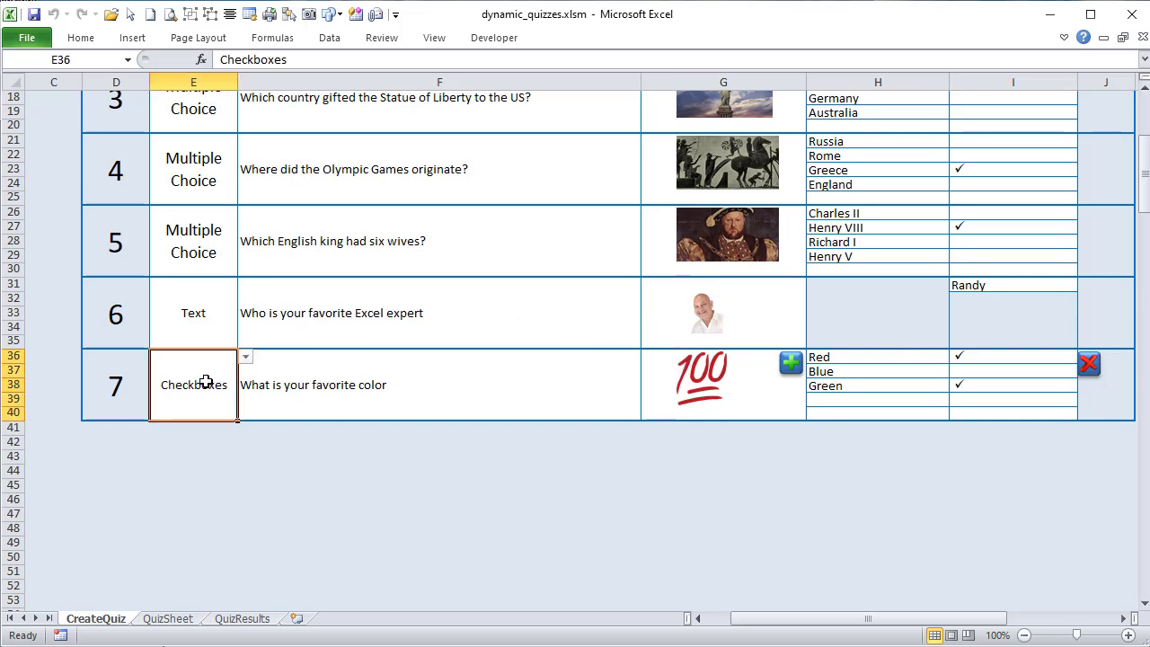
left_click(246, 360)
left_click(212, 396)
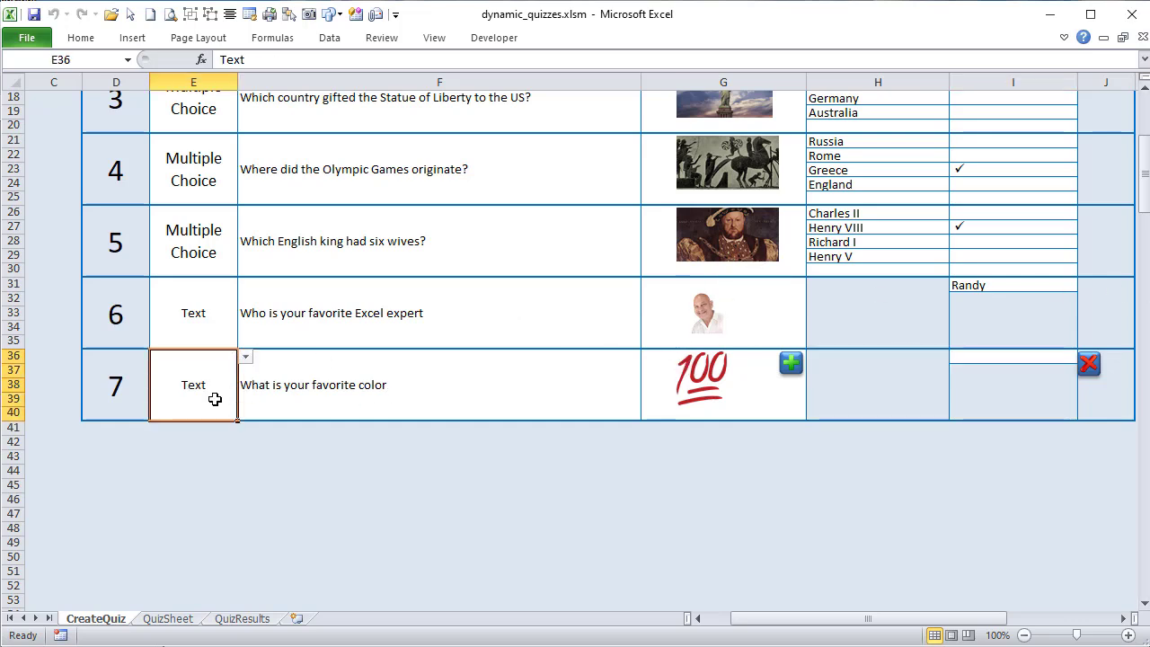
Step: Enter Blue as the correct text answer for question 7
left_click(976, 356)
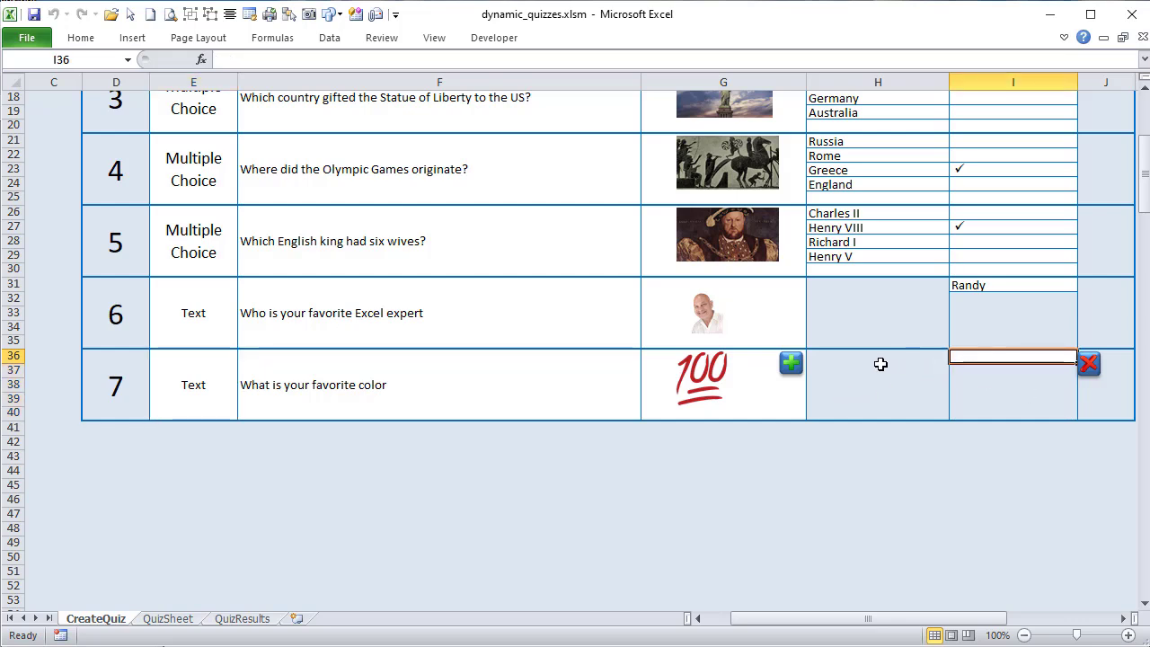
type("Blue")
key("Return")
Step: Change the type of question 7 to Multiple Choice and mark Green as its correct answer
left_click(214, 374)
left_click(246, 358)
left_click(214, 374)
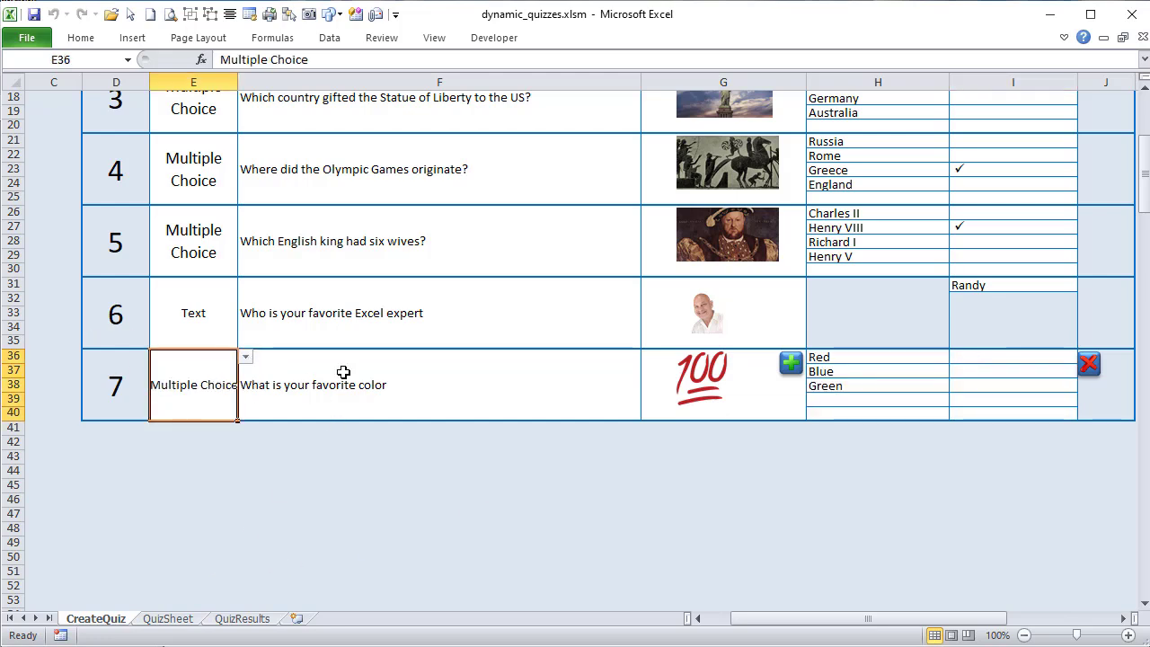
left_click(1005, 356)
left_click(1006, 385)
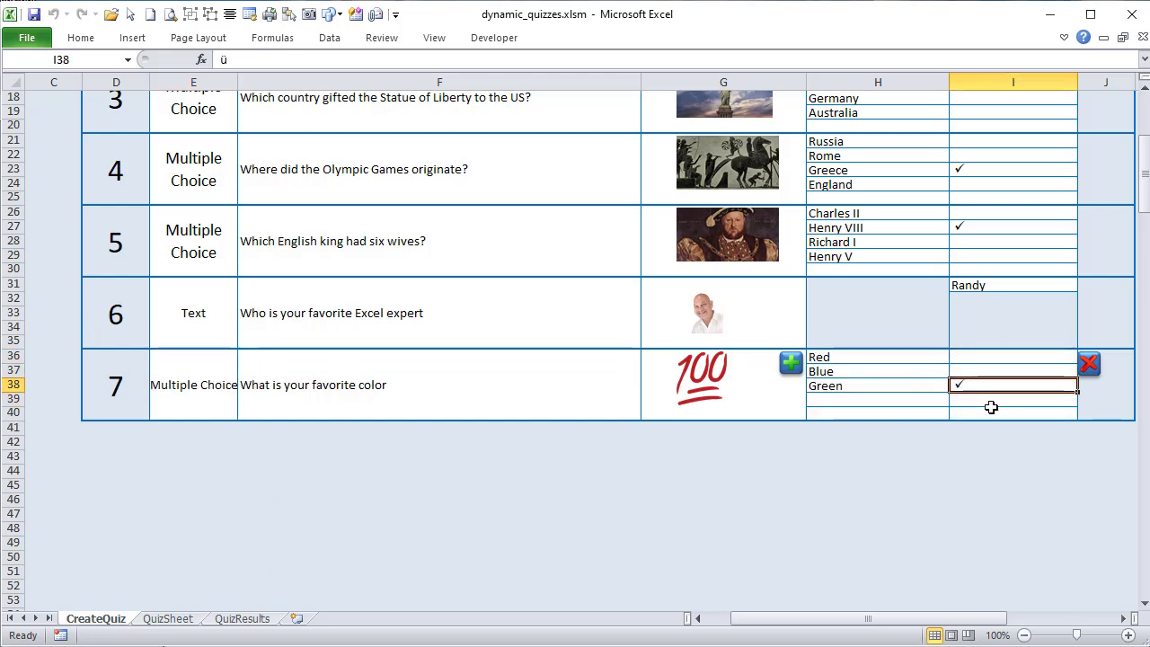
Step: Start the quiz on the QuizSheet and answer questions 1 to 5, including 1912, Rome and Henry VIII
left_click(178, 619)
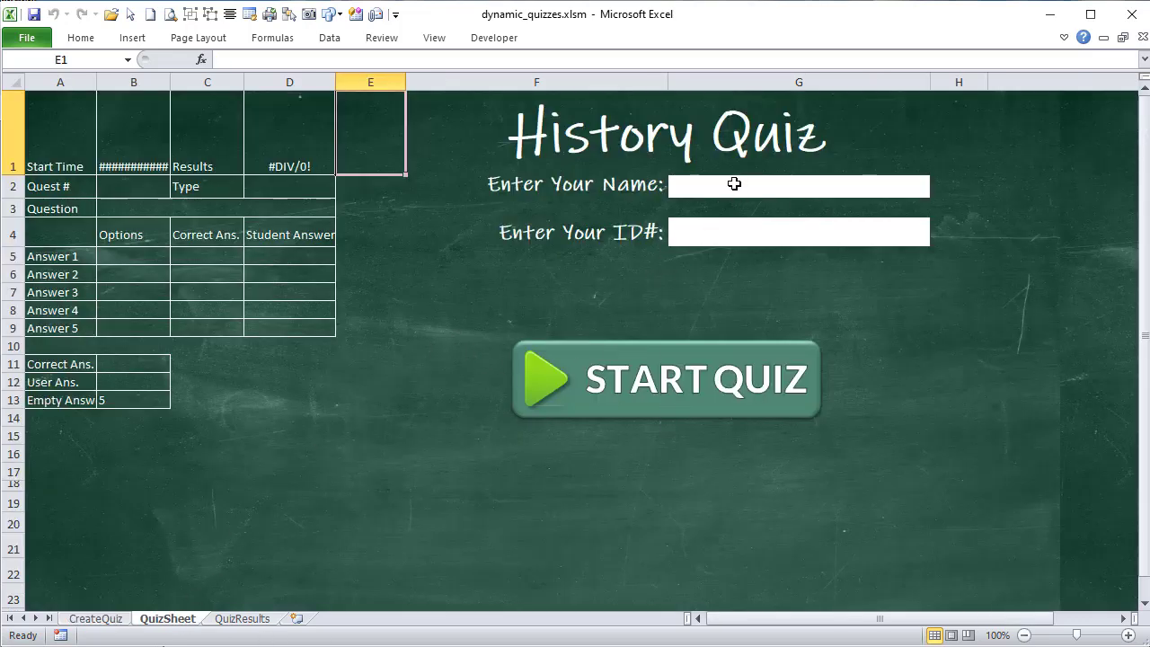
left_click(716, 379)
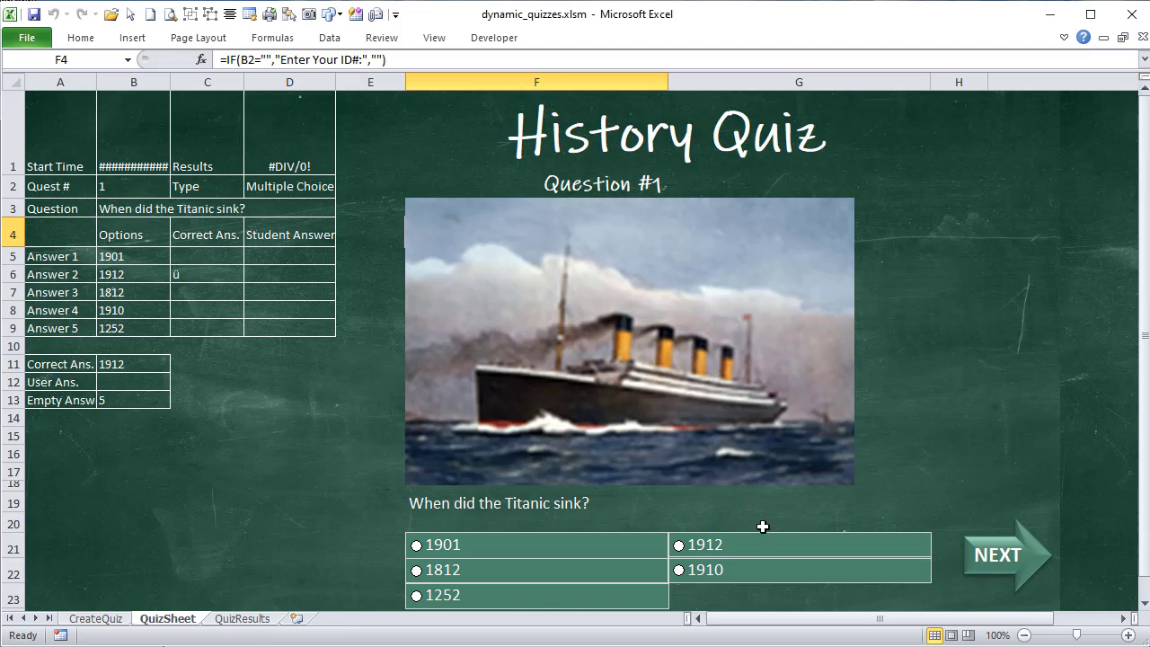
left_click(843, 546)
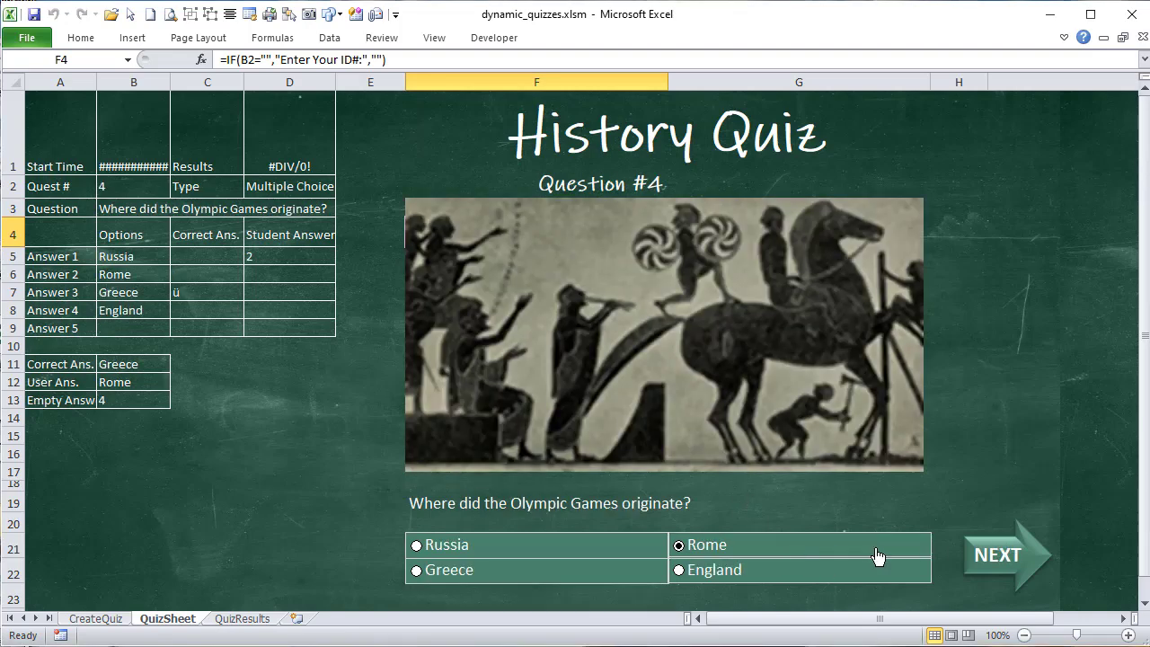
left_click(994, 565)
left_click(848, 545)
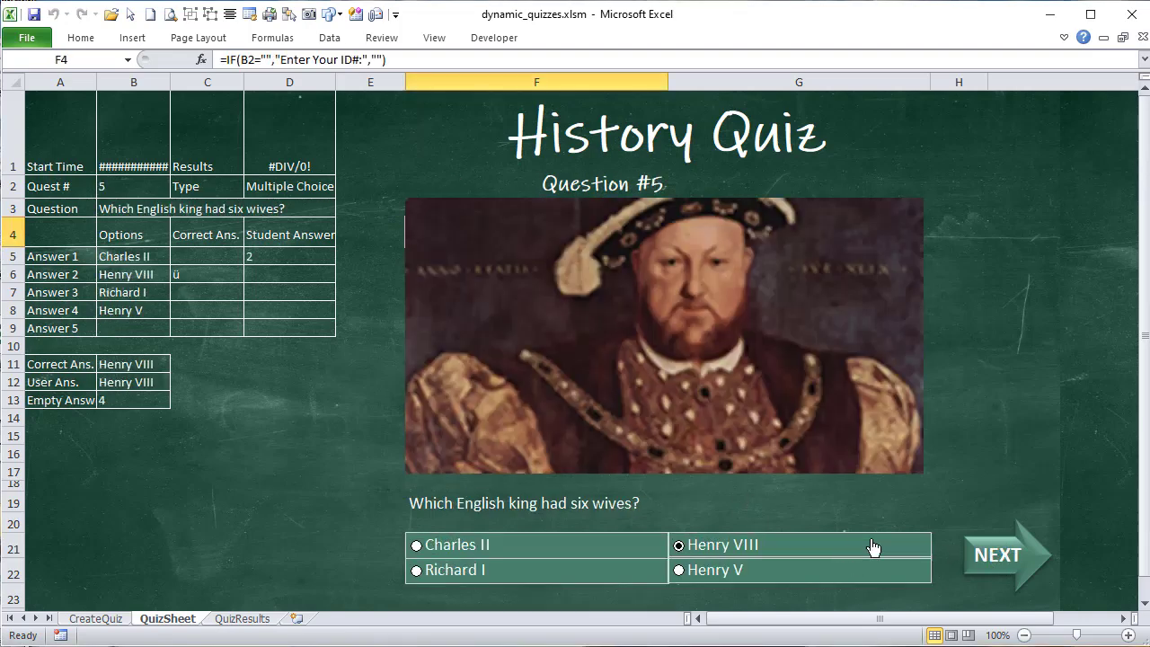
left_click(984, 552)
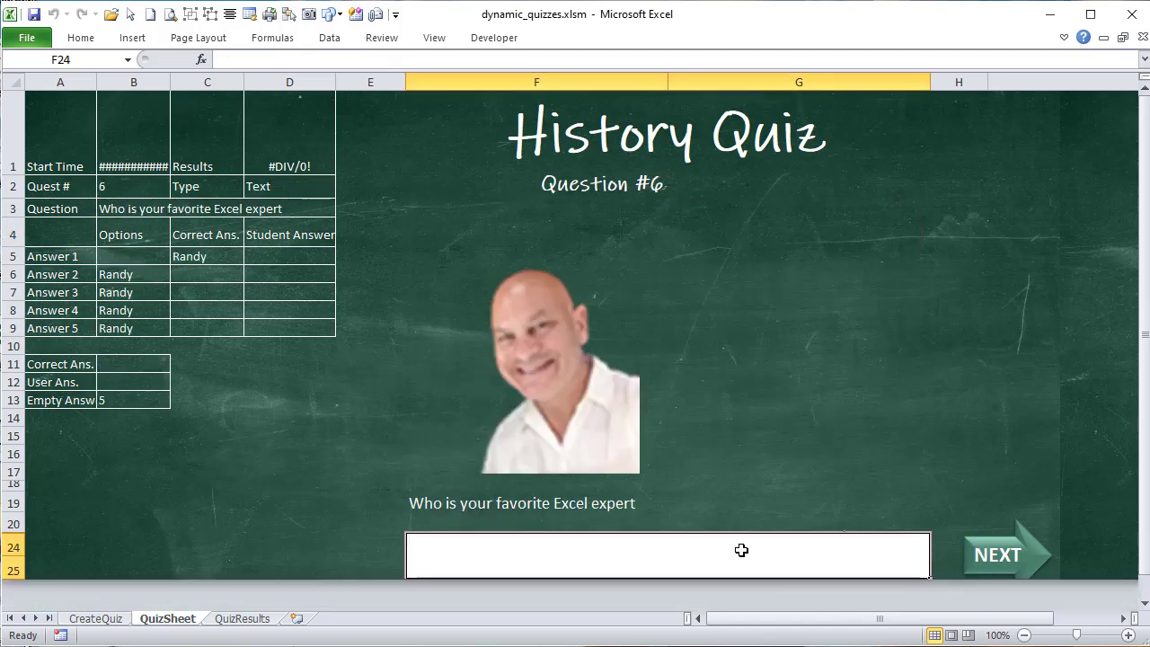
Step: Answer question 6 with an Excel expert's first name and question 7 with Blue
type("Re")
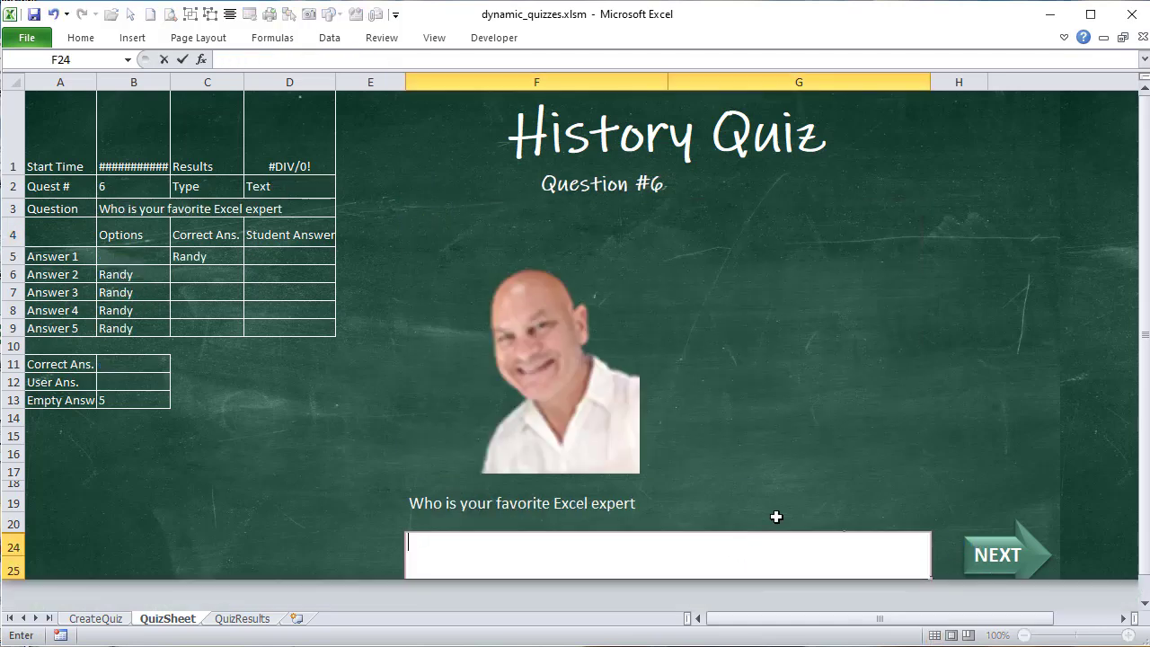
type("ila")
key("Return")
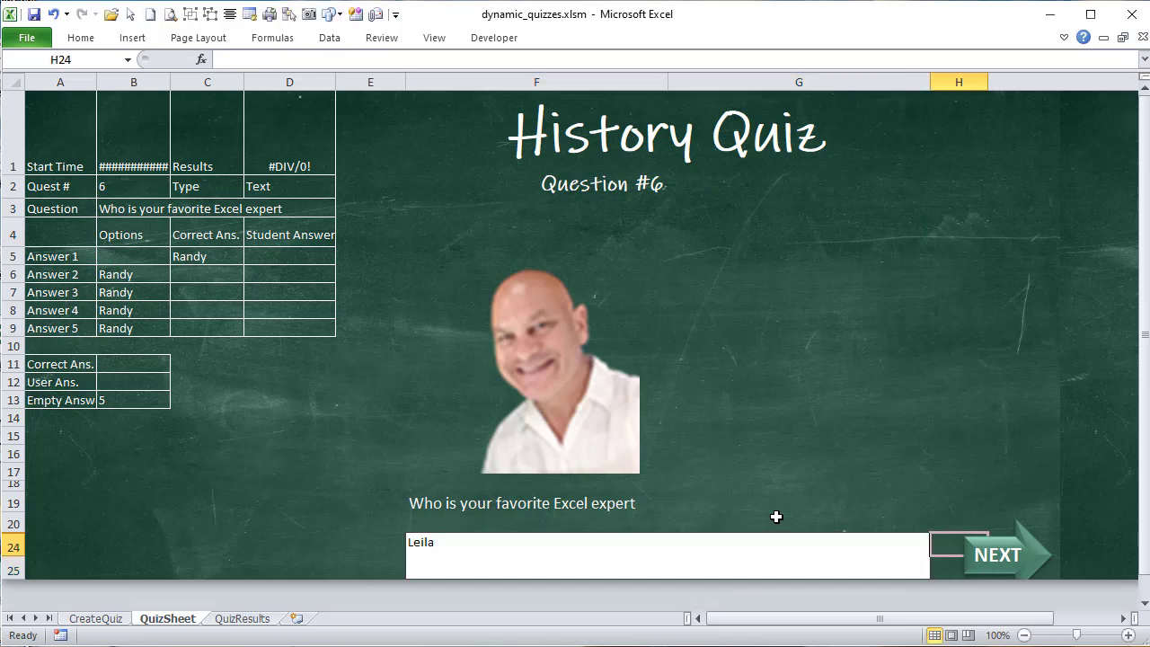
left_click(1030, 537)
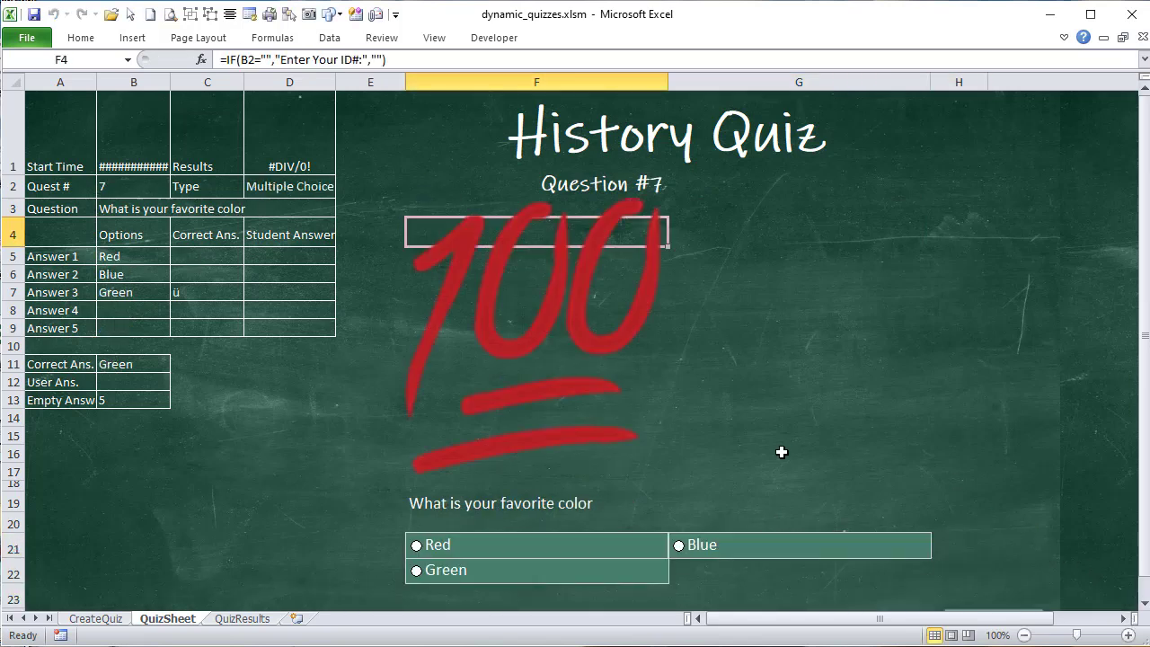
left_click(688, 548)
Step: Move the FINISHED button up beside the Blue answer option and finish the quiz
scroll(894, 551, "down", 1)
scroll(912, 542, "up", 1)
scroll(969, 576, "down", 2)
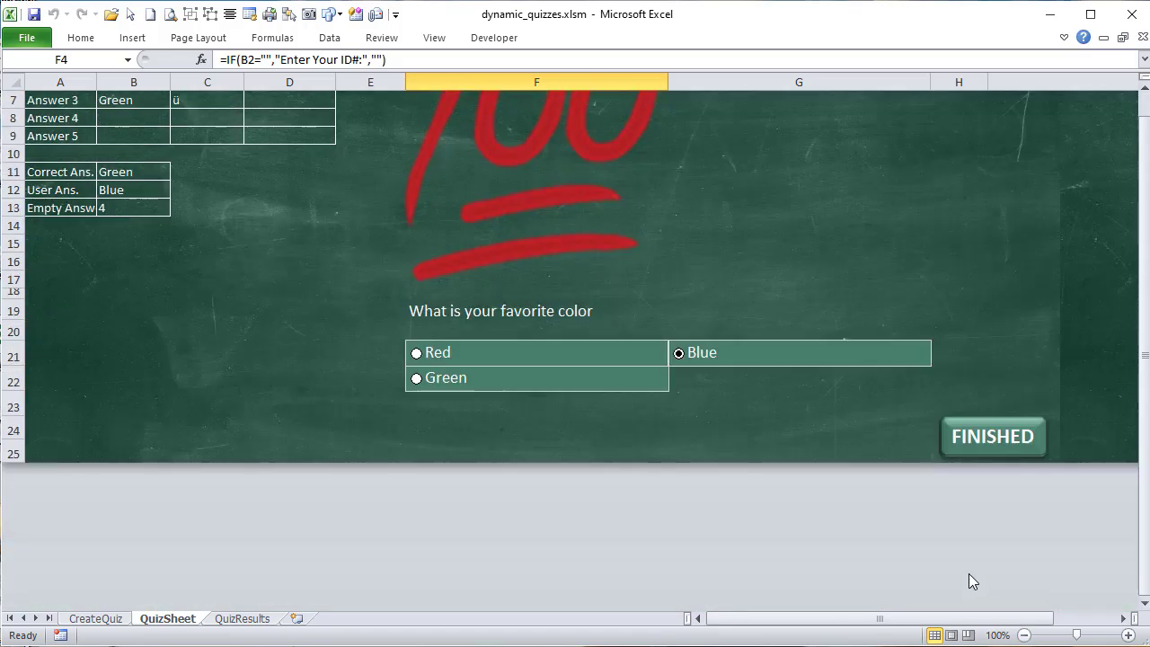
left_click(992, 424, "ctrl")
left_click_drag(986, 420, 991, 341)
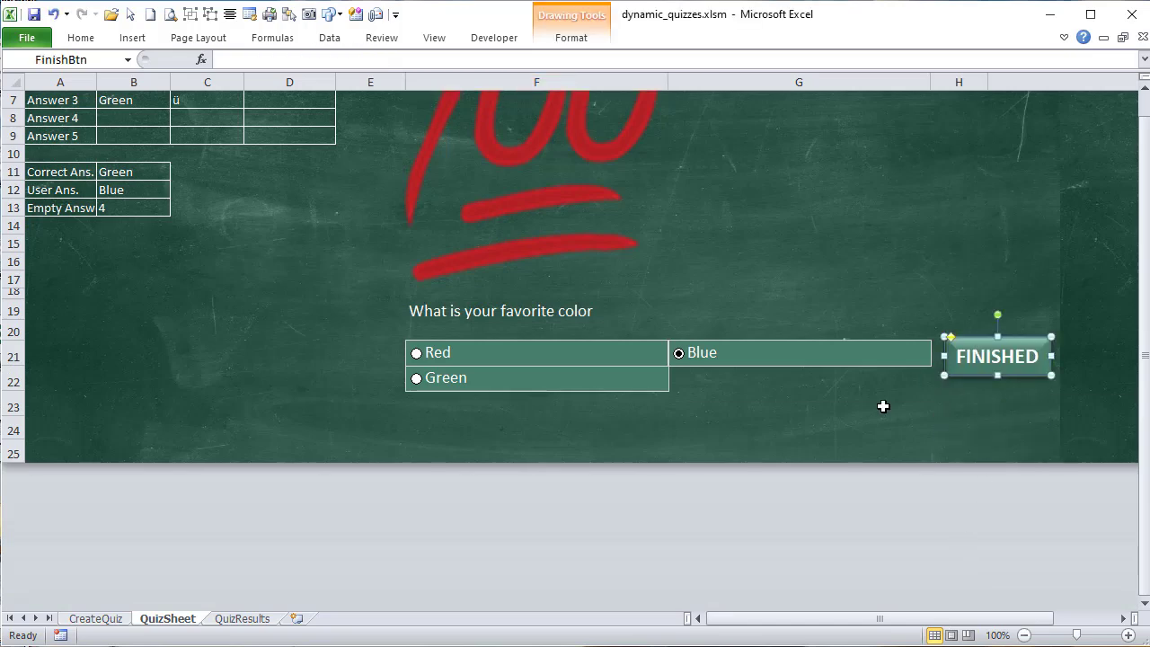
scroll(881, 415, "up", 2)
left_click(984, 448)
left_click(985, 557)
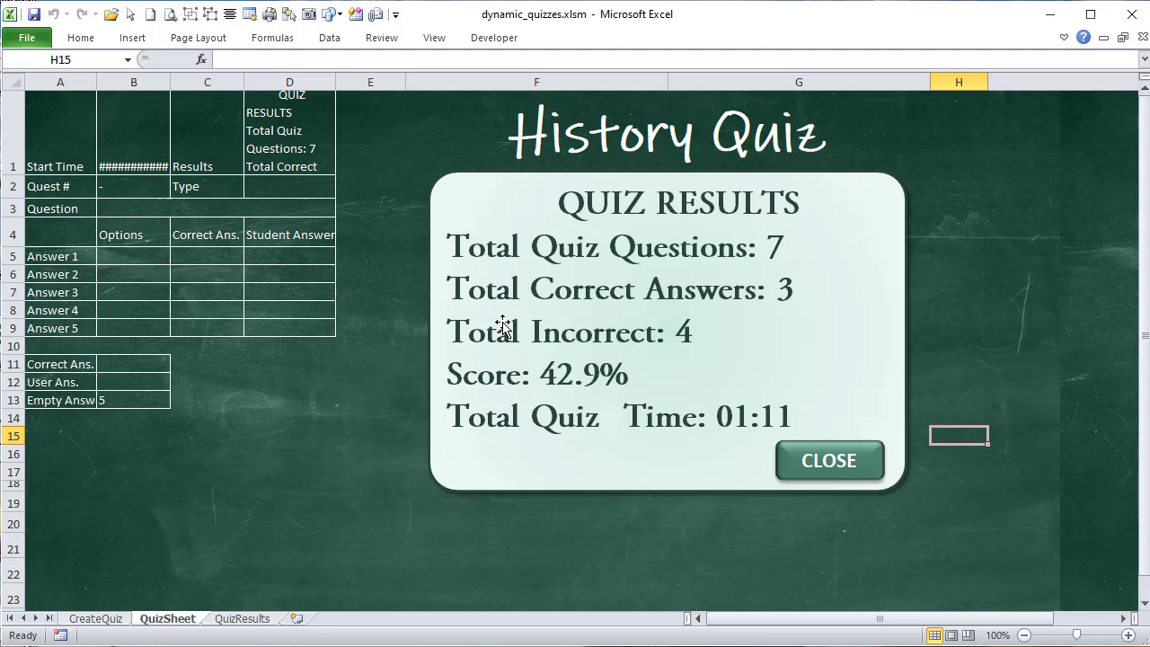
Step: On the CreateQuiz sheet, view the picture selection for question 1 and close it without choosing a file
left_click(96, 618)
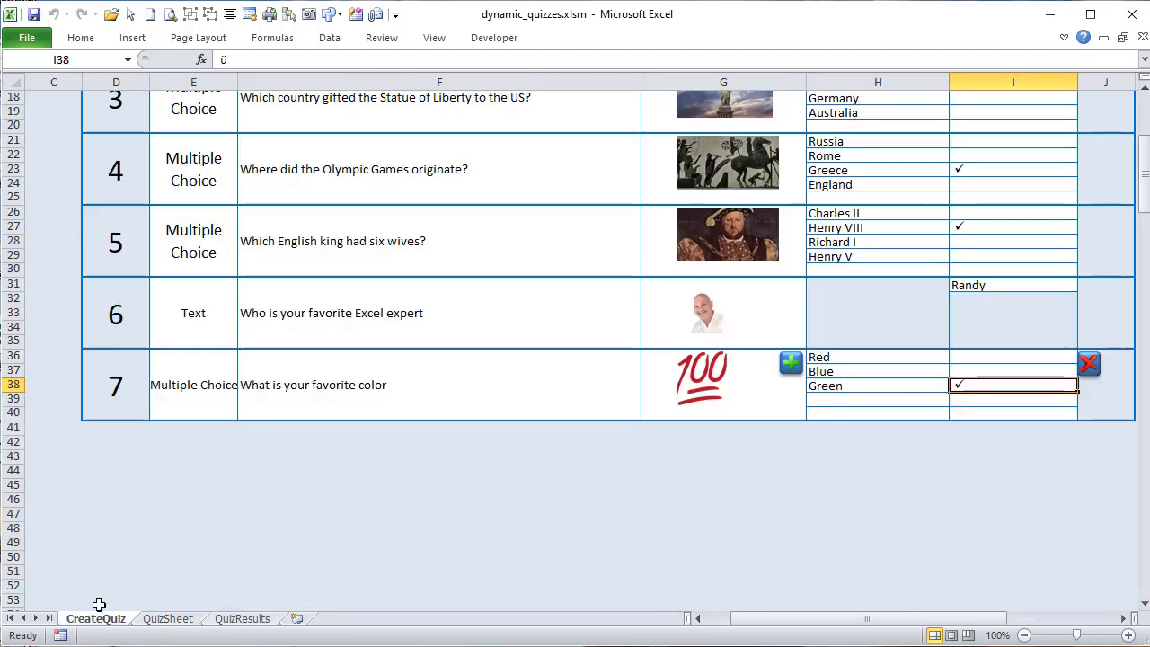
scroll(269, 485, "up", 6)
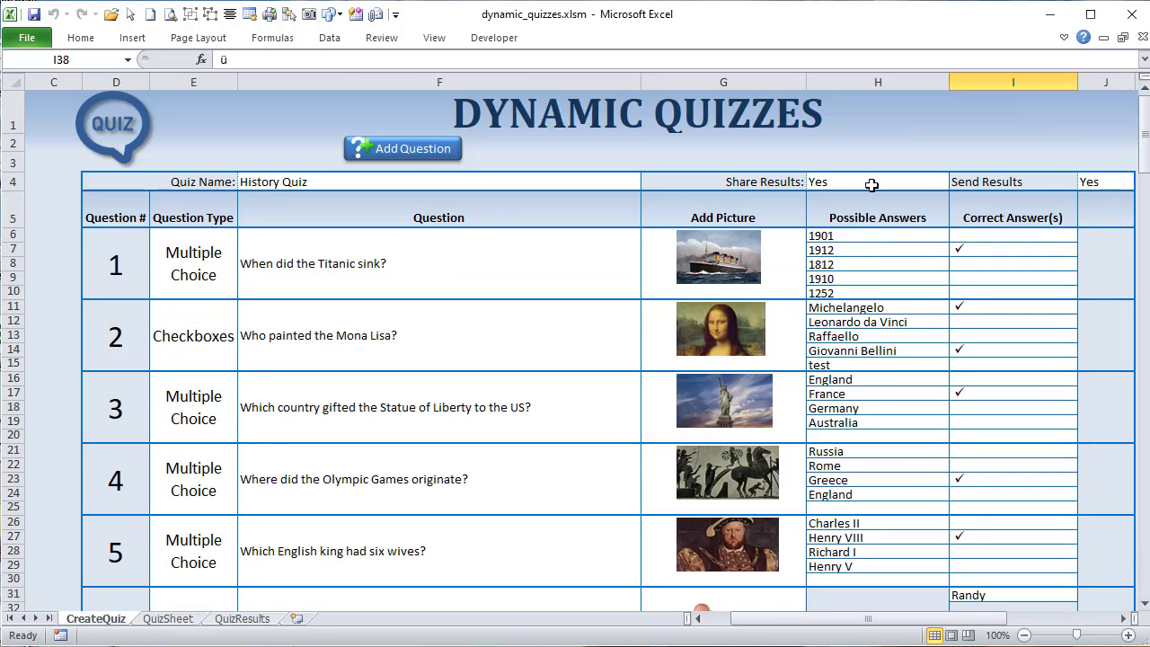
left_click(413, 248)
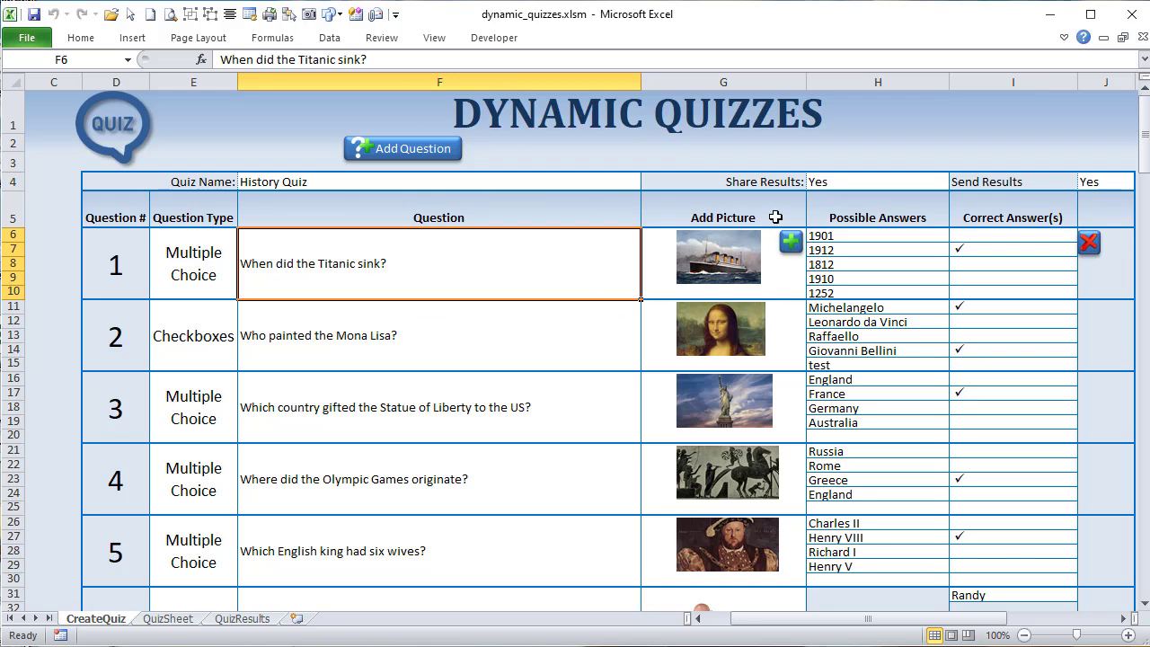
left_click(791, 239)
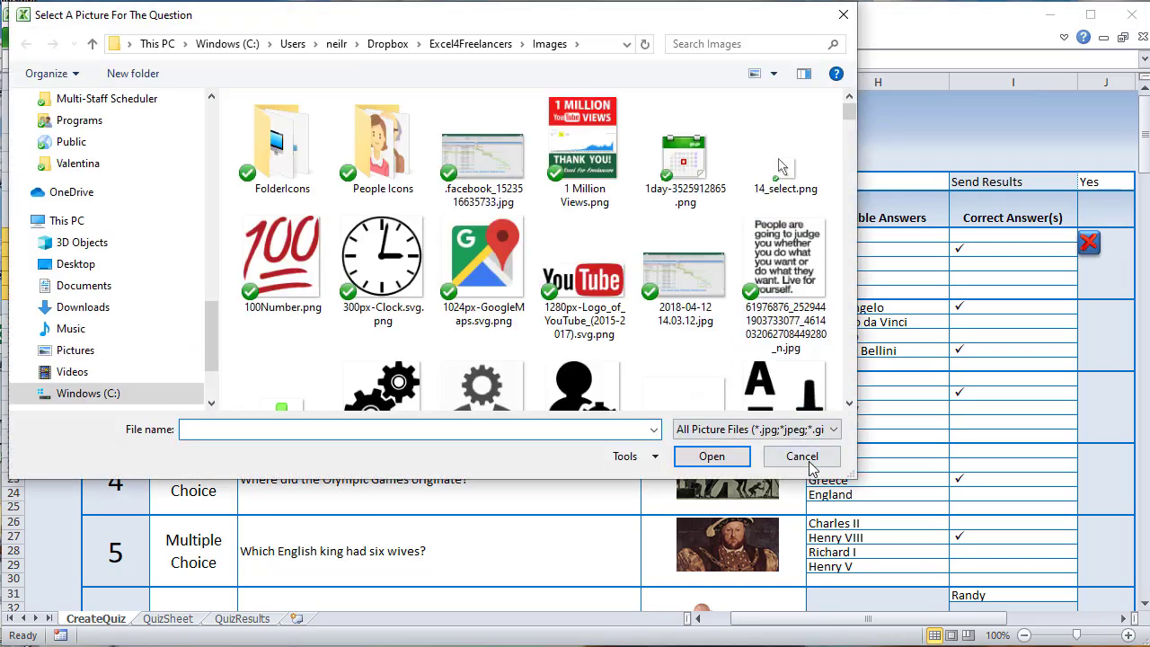
left_click(803, 457)
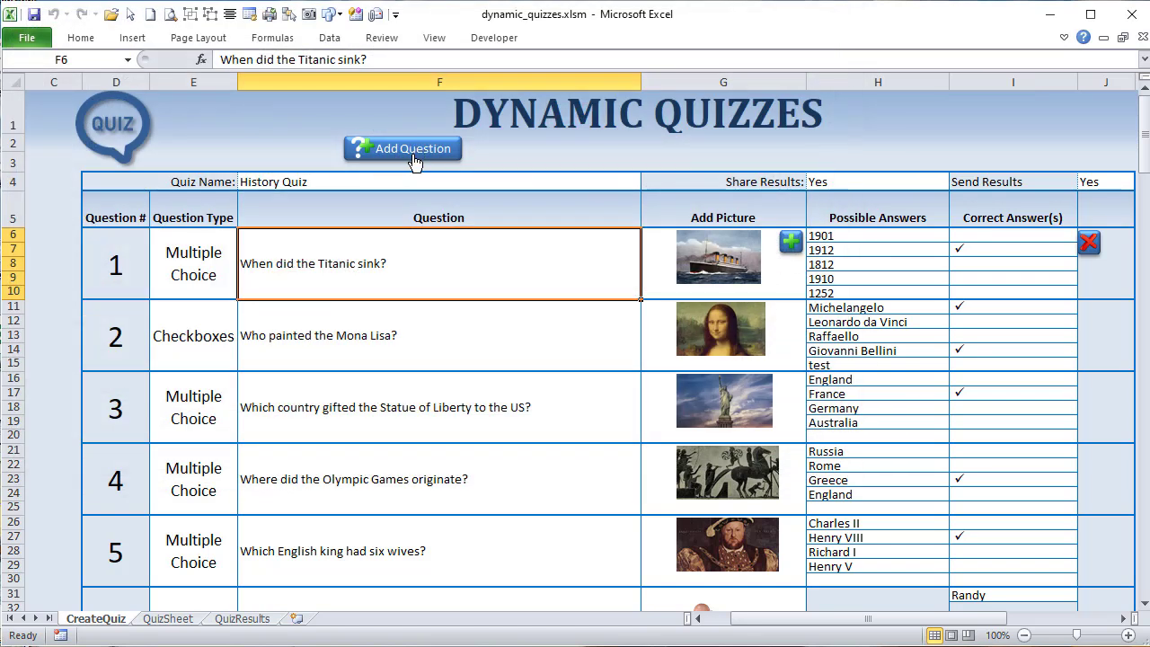
Step: Compare the quiz name entry on the CreateQuiz sheet with the title on the QuizSheet
left_click(460, 177)
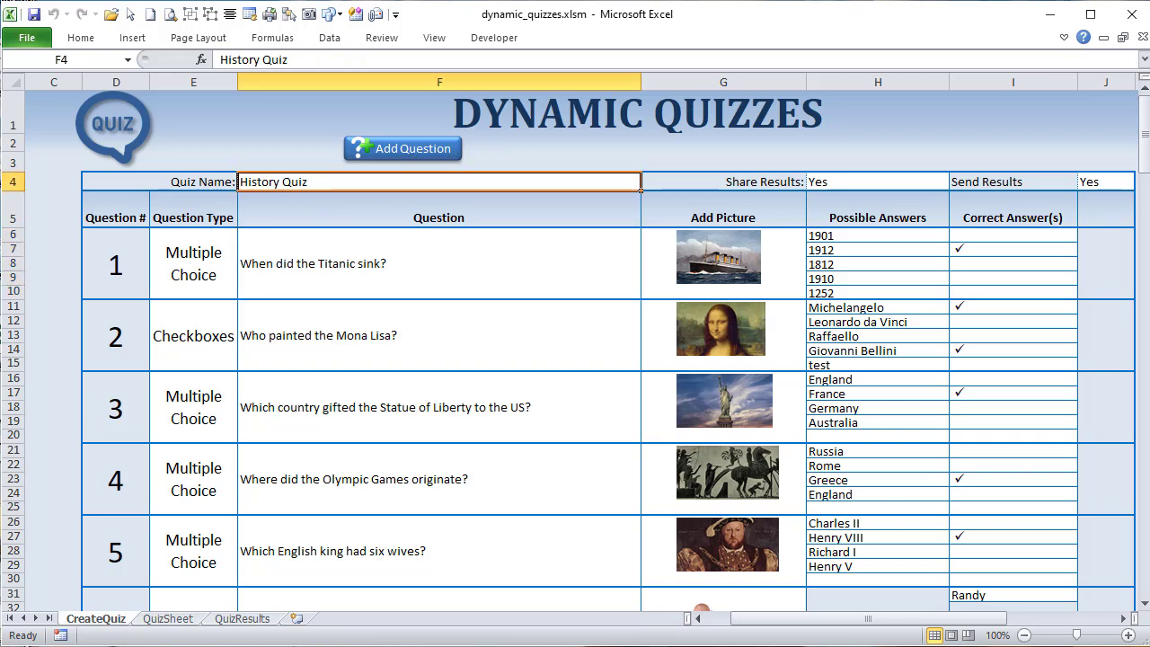
left_click(166, 619)
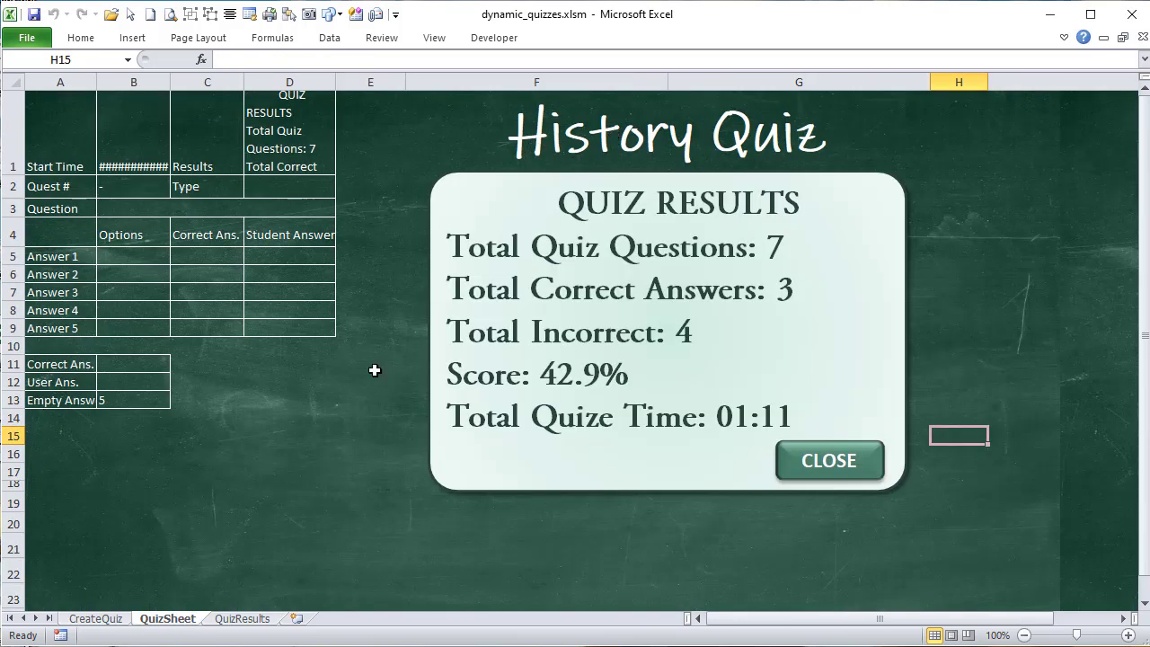
left_click(96, 620)
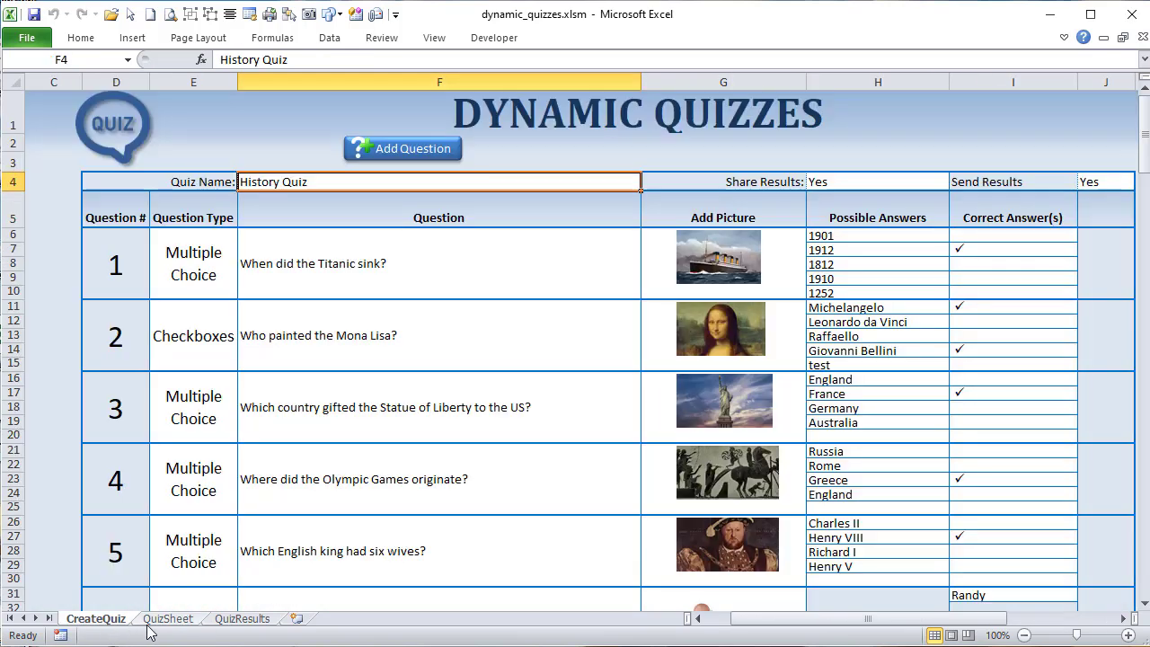
Step: Examine the Share Results and Send Results settings of the quiz
left_click(849, 181)
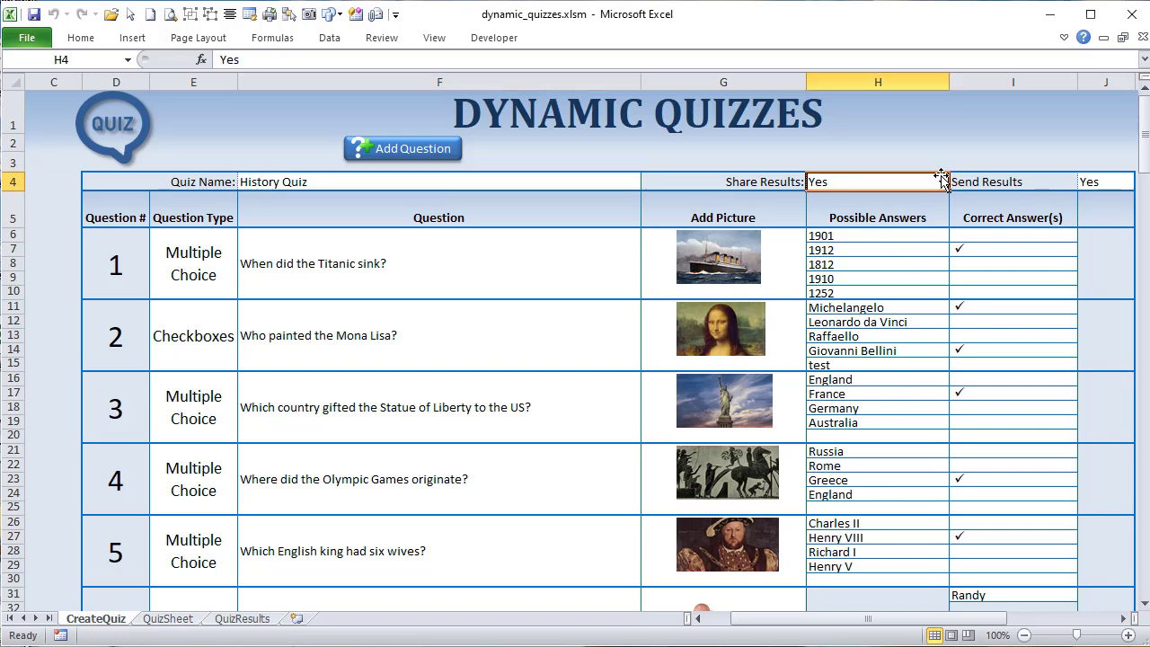
left_click(1093, 181)
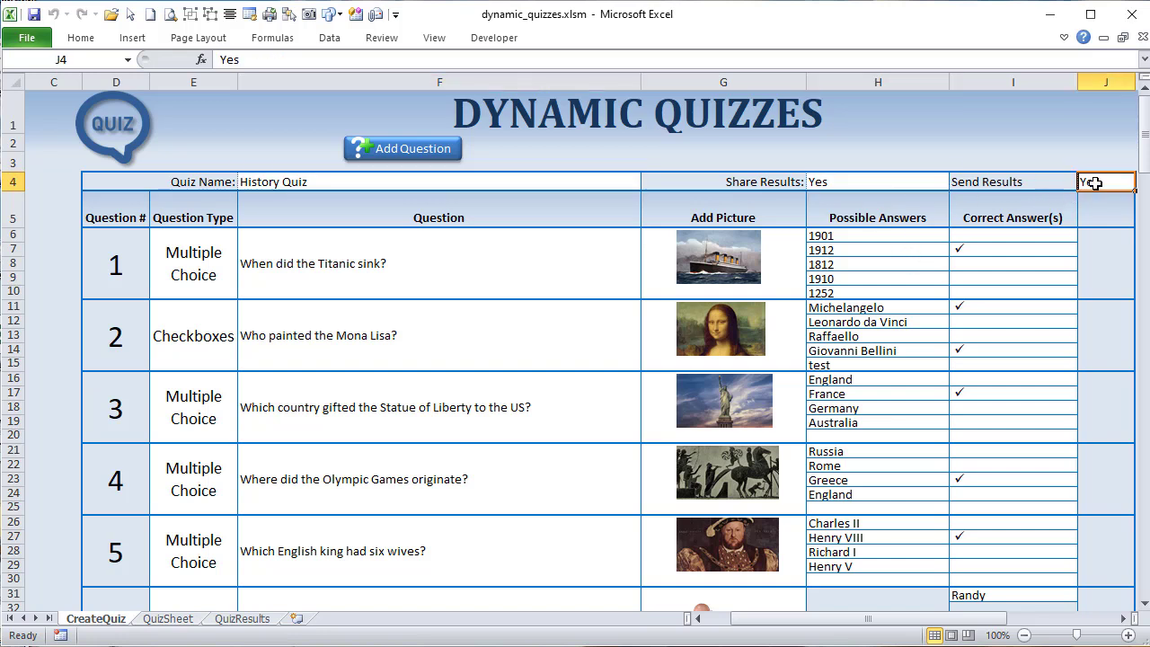
left_click(899, 177)
left_click(1093, 181)
left_click(873, 183)
left_click(1125, 186)
Step: Open the code of the Question_AddPic macro assigned to question 1's add-picture button
left_click(563, 260)
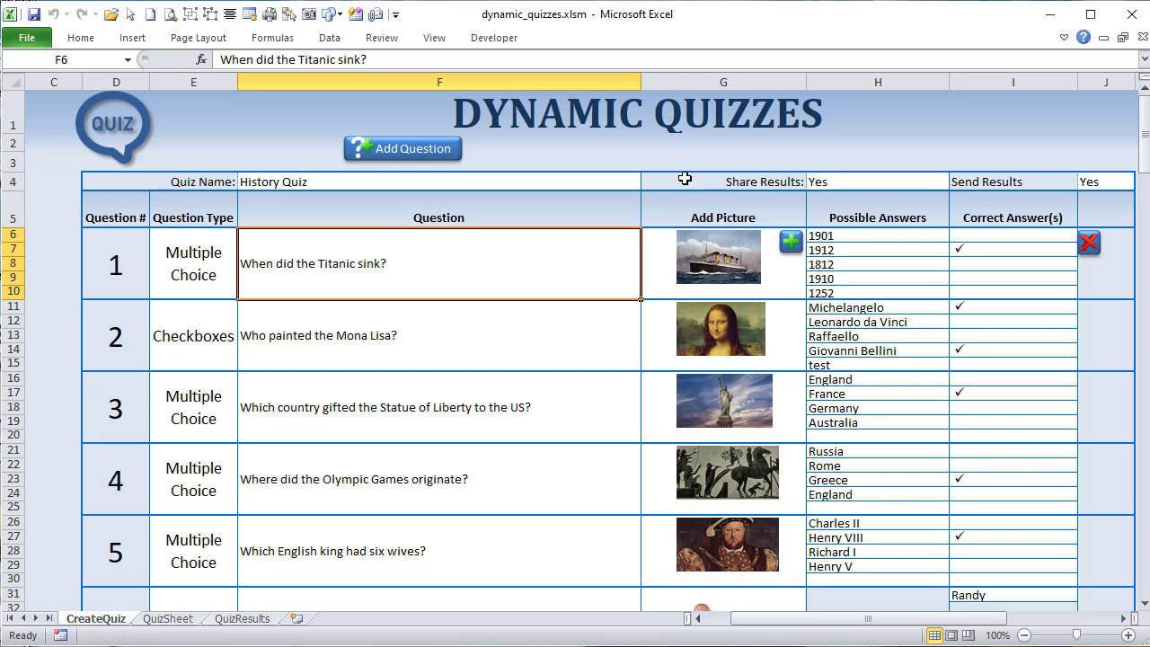
right_click(793, 239)
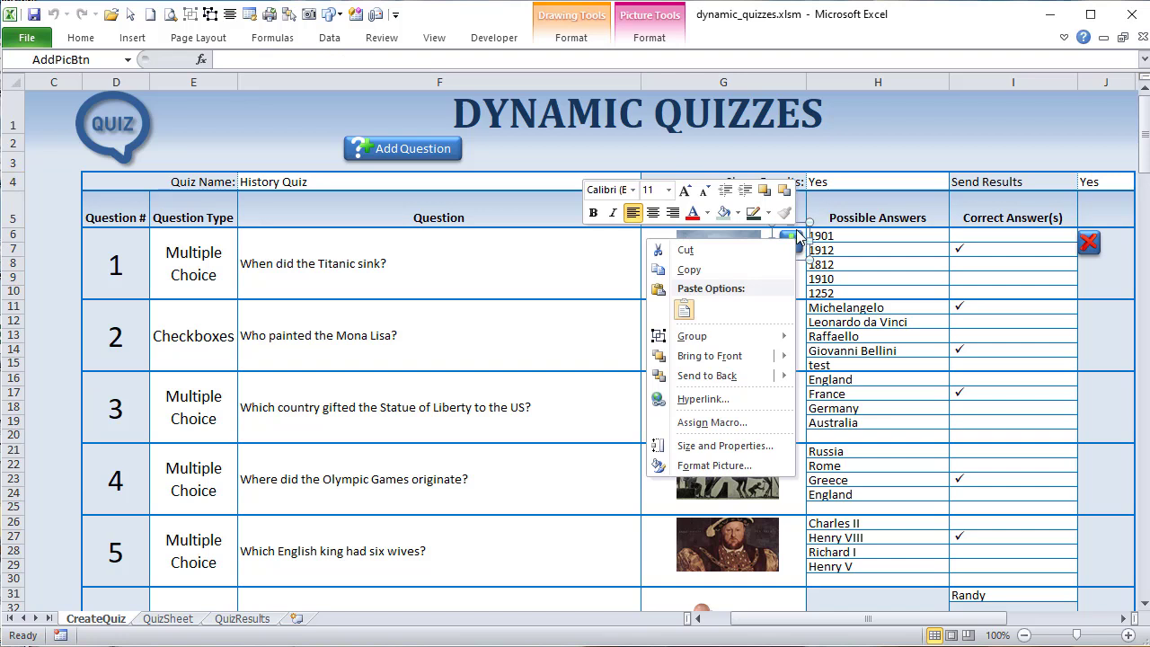
left_click(796, 236)
left_click(796, 243)
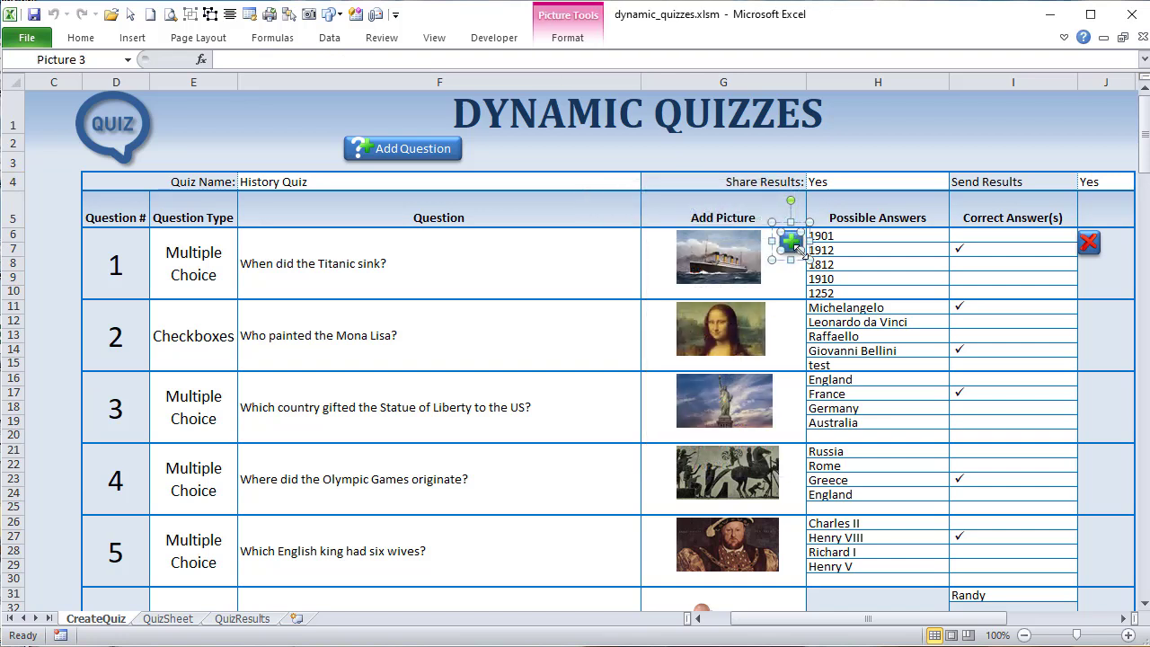
right_click(790, 250)
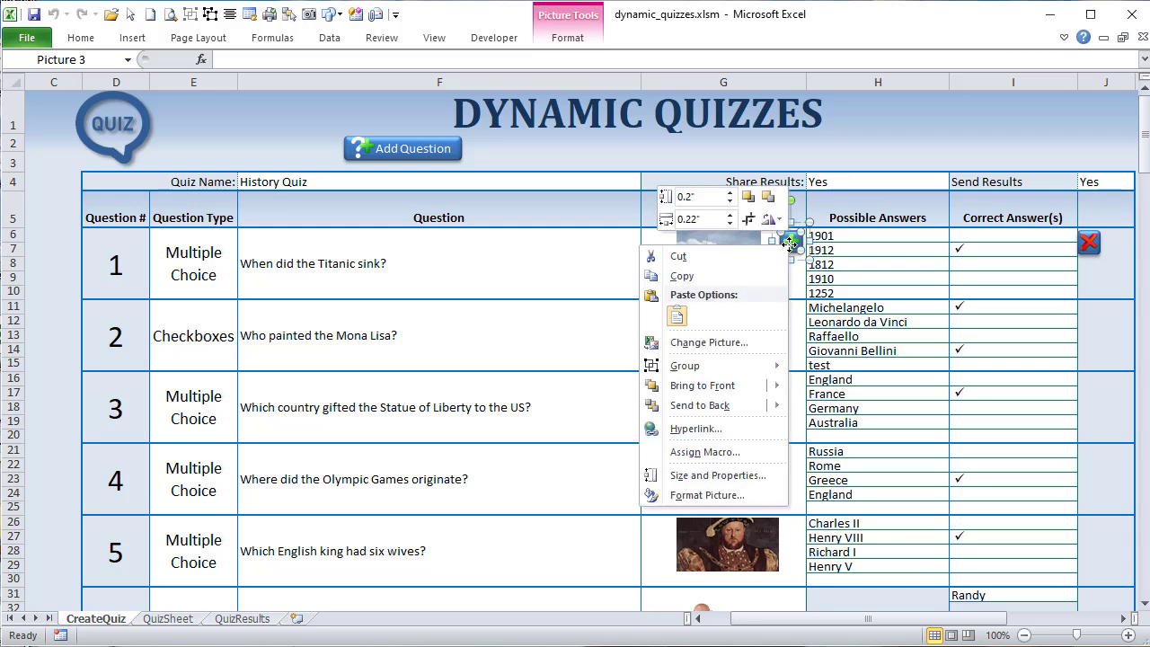
left_click(701, 452)
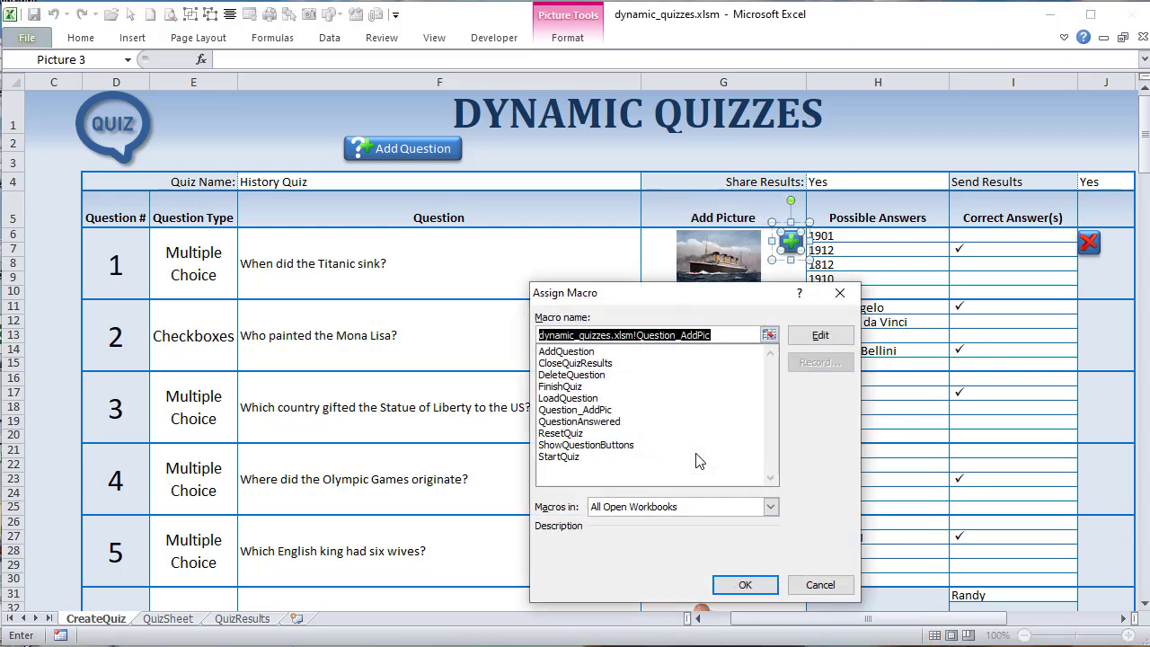
left_click_drag(710, 335, 643, 342)
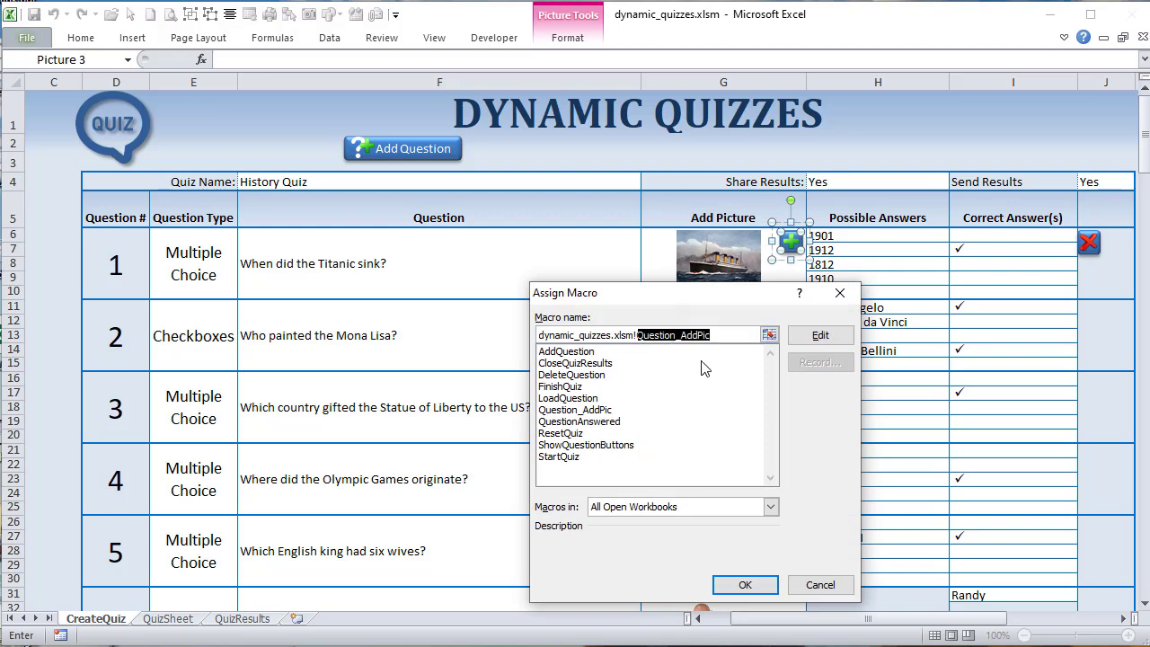
left_click(822, 338)
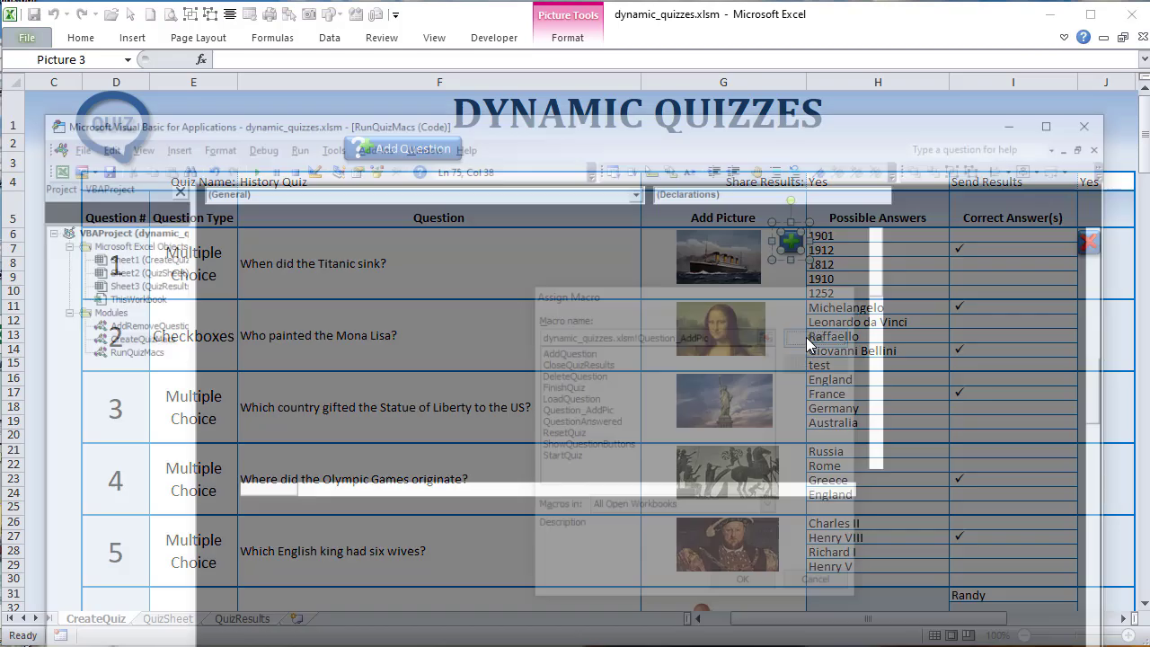
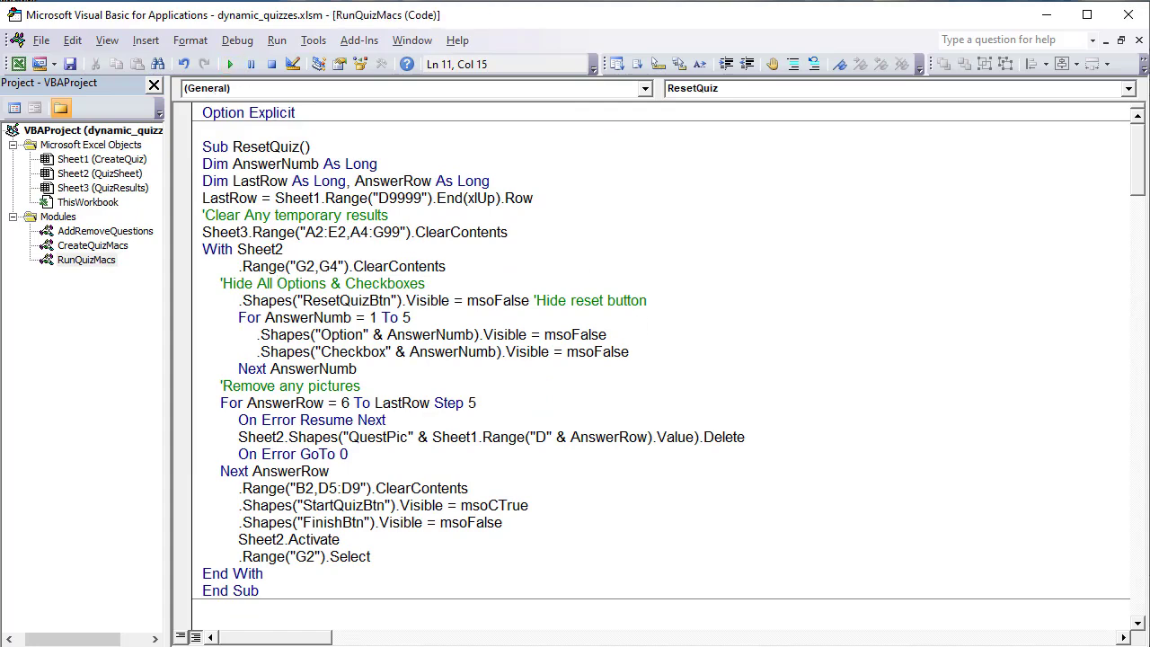
Step: Return from the VBA editor to the QuizSheet and enter the quiz taker's first name
key("alt+F11")
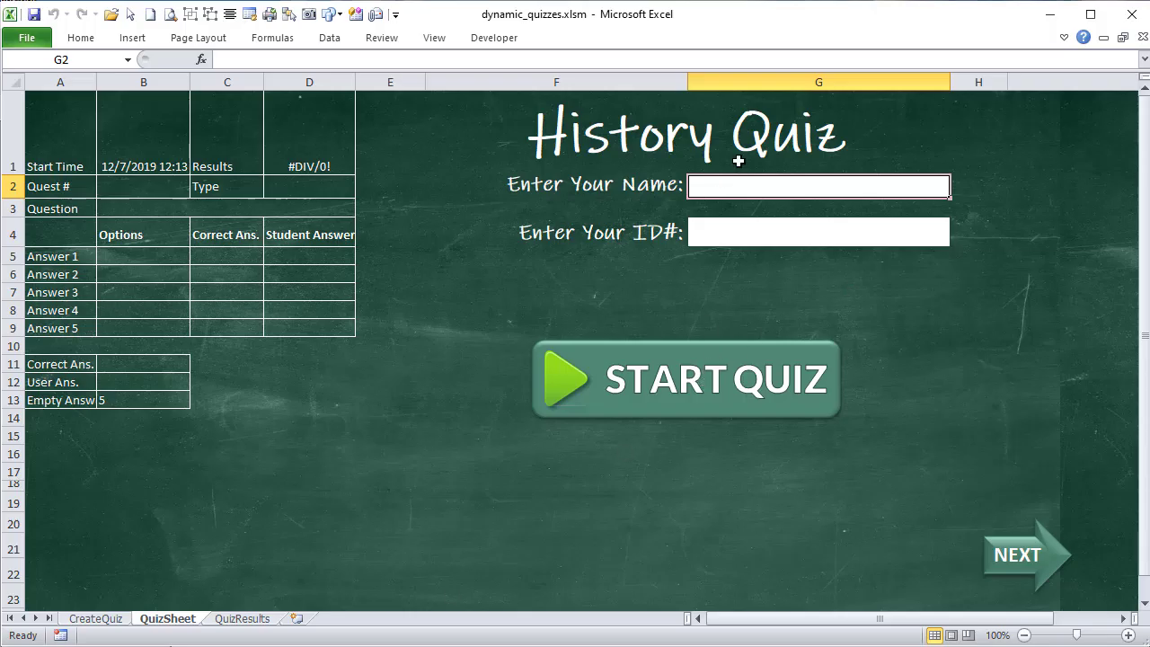
type("fe")
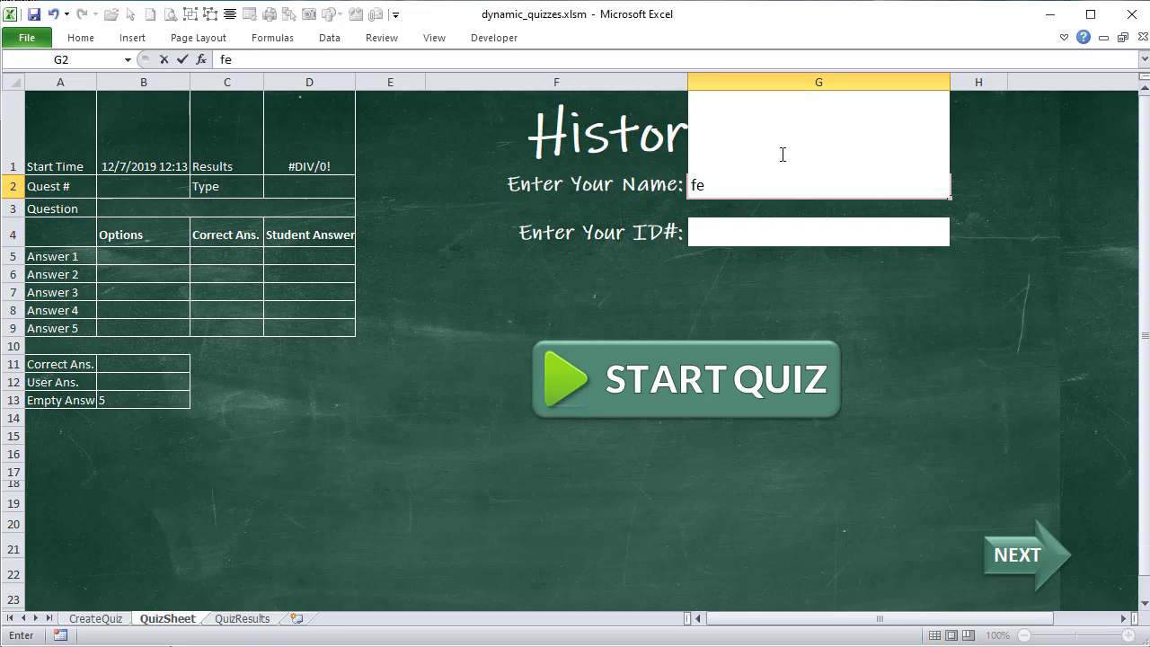
key("Return")
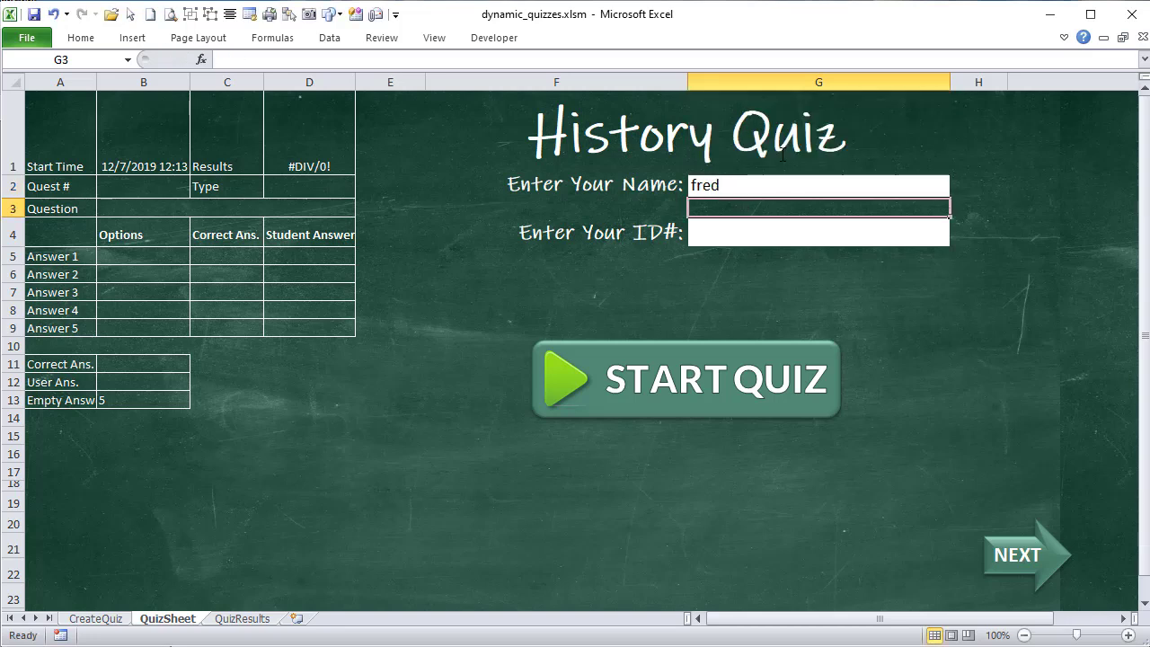
Step: Start the quiz and try to move past question 1 without choosing an answer
left_click(769, 353)
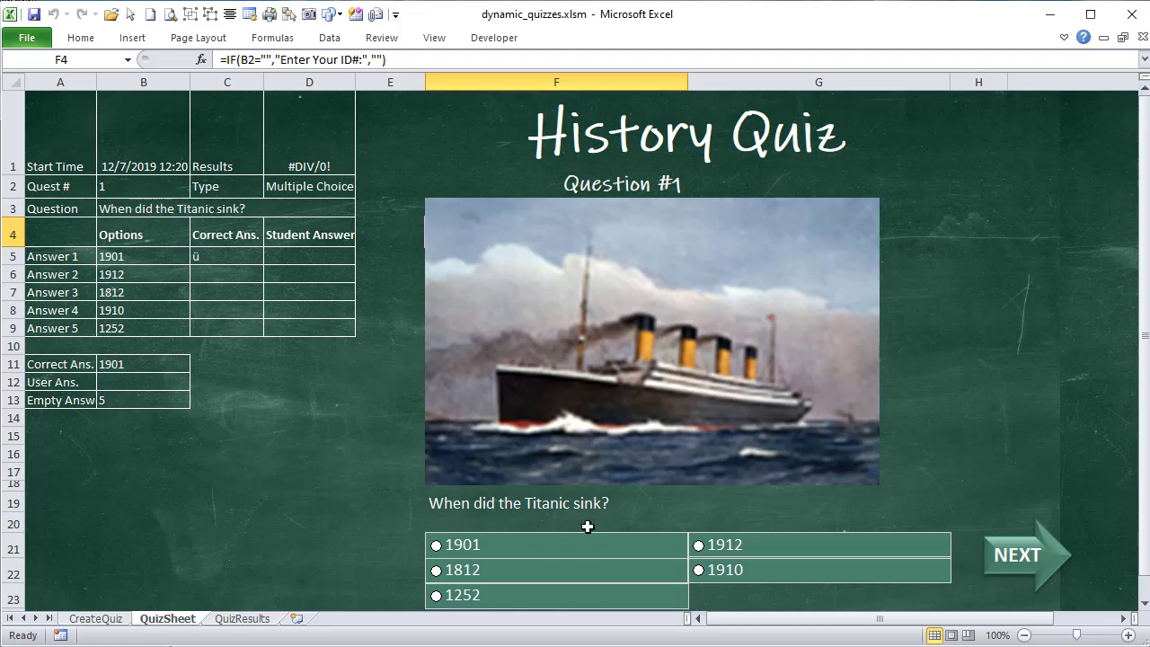
scroll(412, 454, "down", 1)
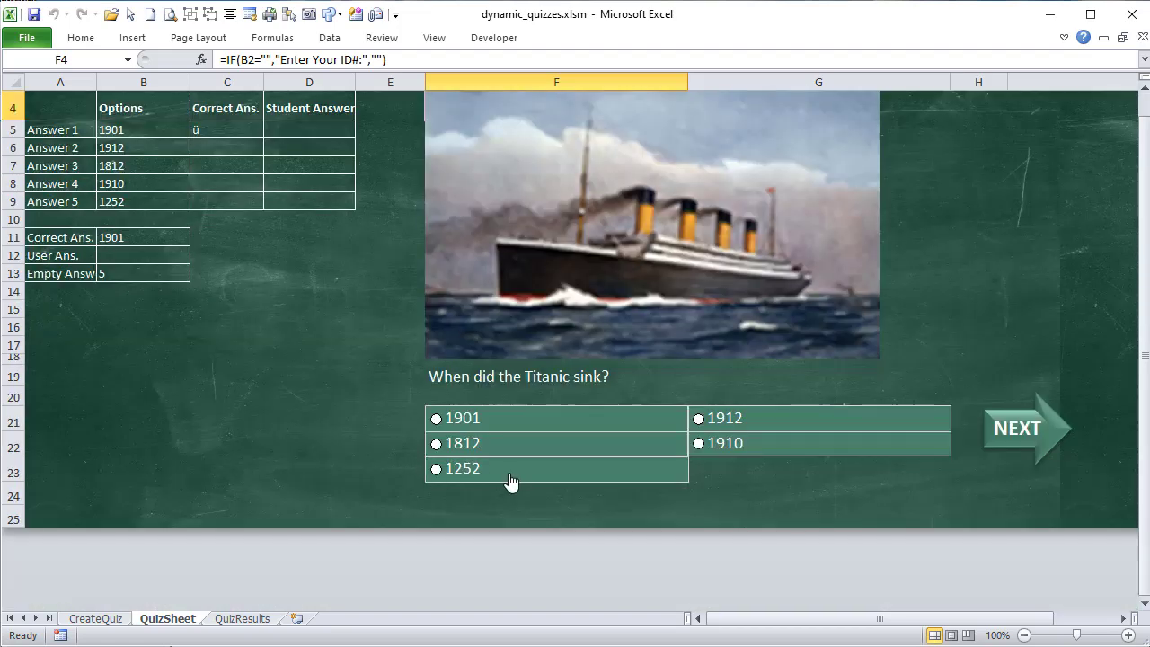
left_click(1012, 432)
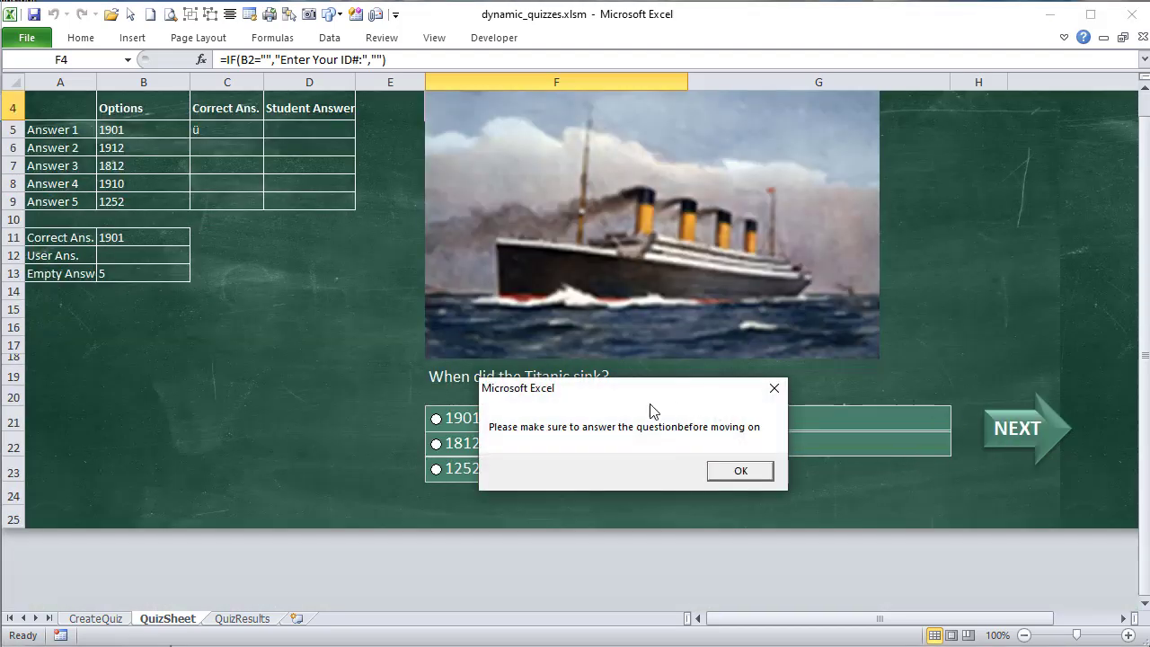
left_click(741, 471)
Step: Answer the Titanic question with 1912 and advance to question 2
left_click(763, 426)
left_click(999, 437)
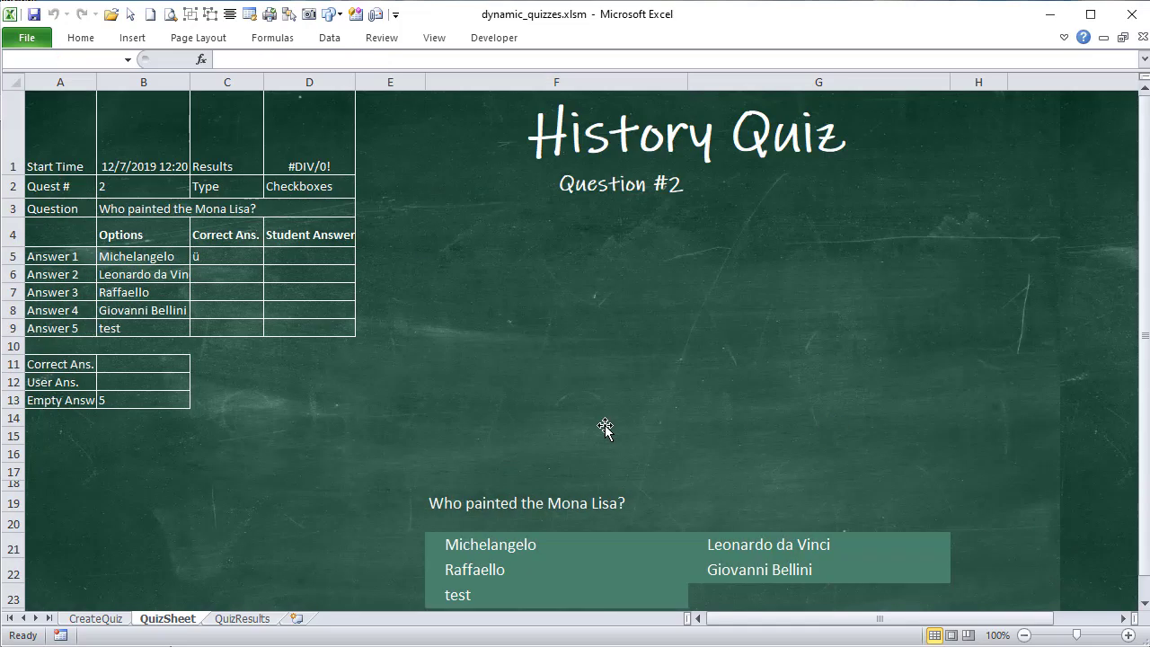
scroll(508, 411, "down", 1)
scroll(416, 403, "up", 1)
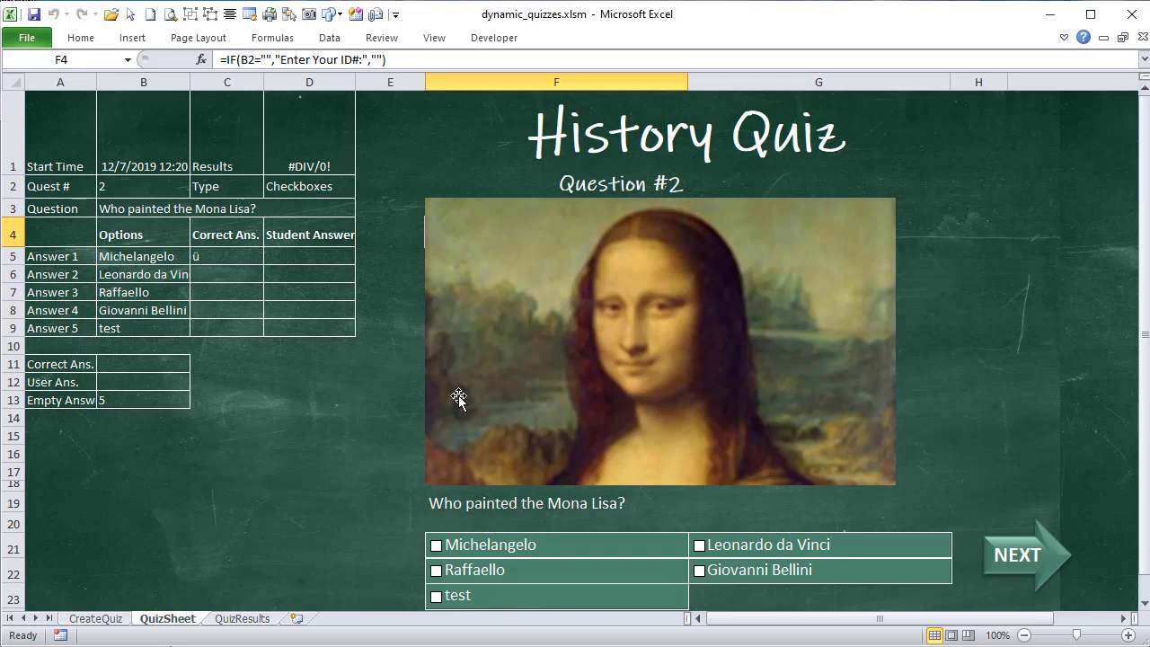
Step: Tick Michelangelo and Giovanni Bellini as answers to the Mona Lisa question
scroll(338, 409, "down", 1)
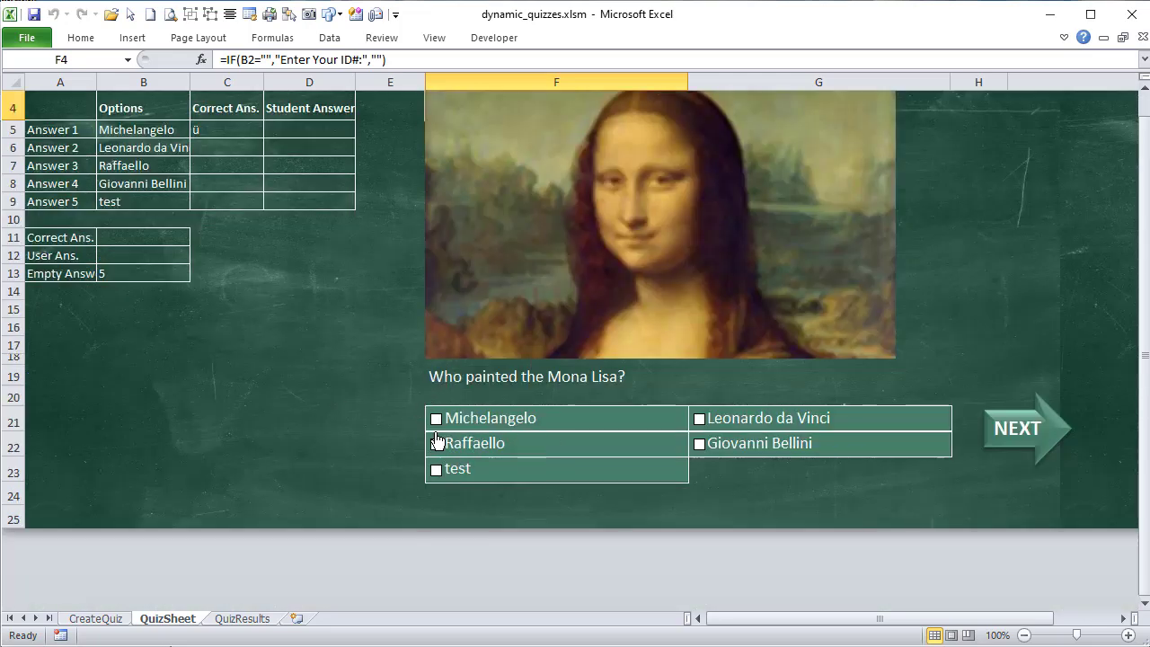
left_click(503, 430)
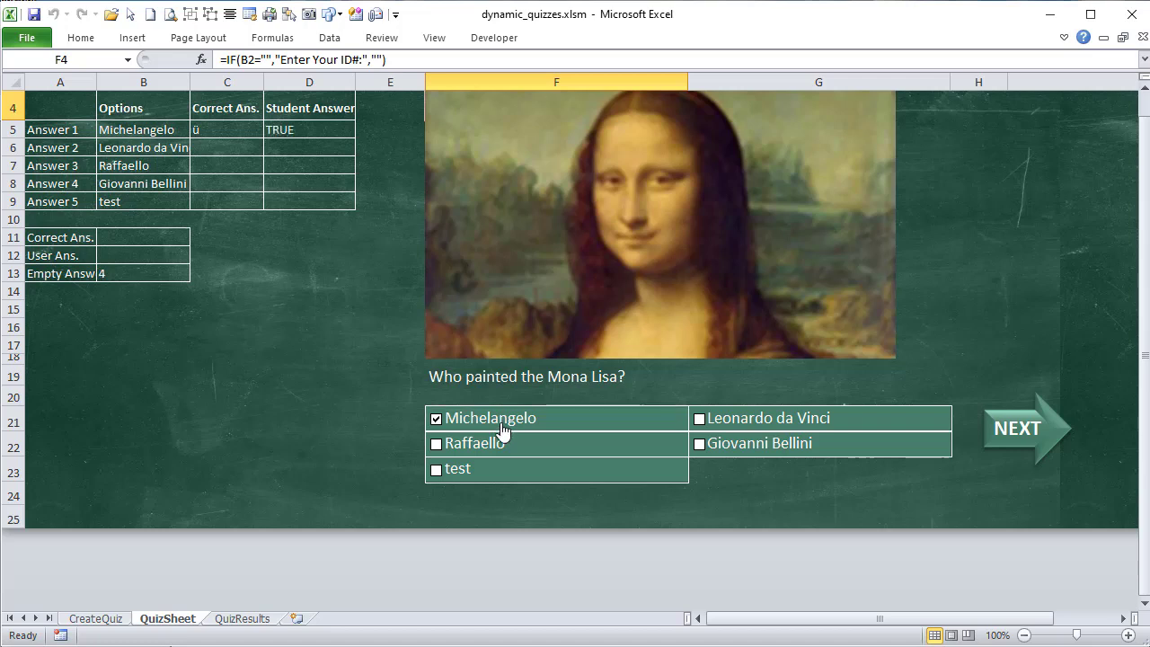
left_click(801, 444)
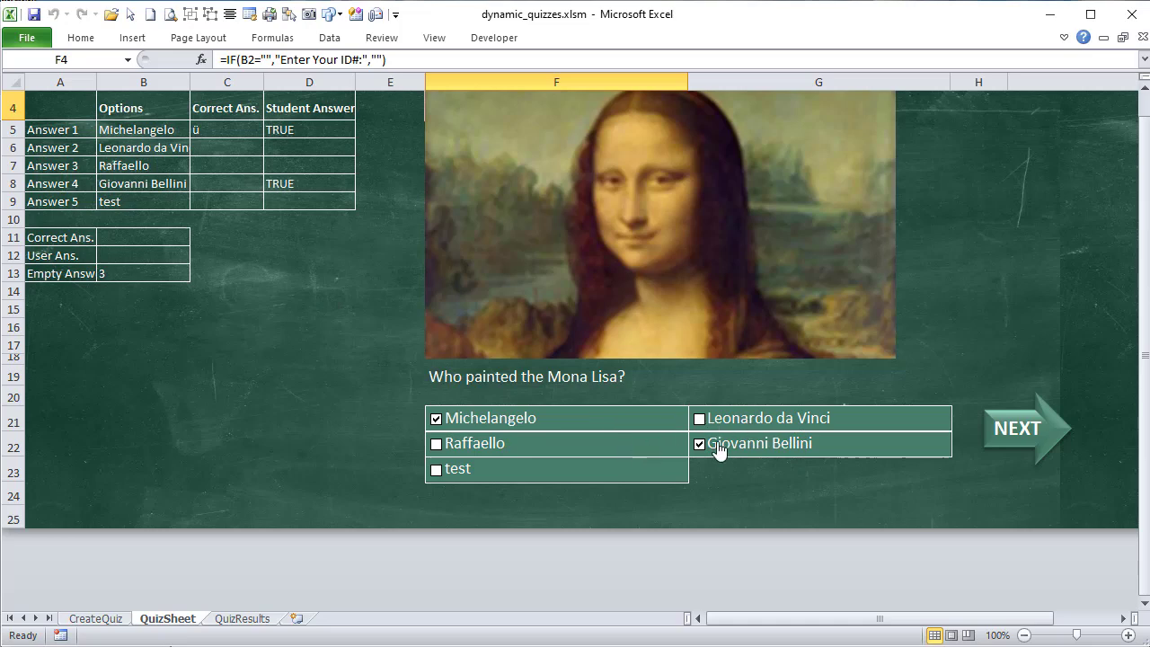
scroll(271, 285, "up", 1)
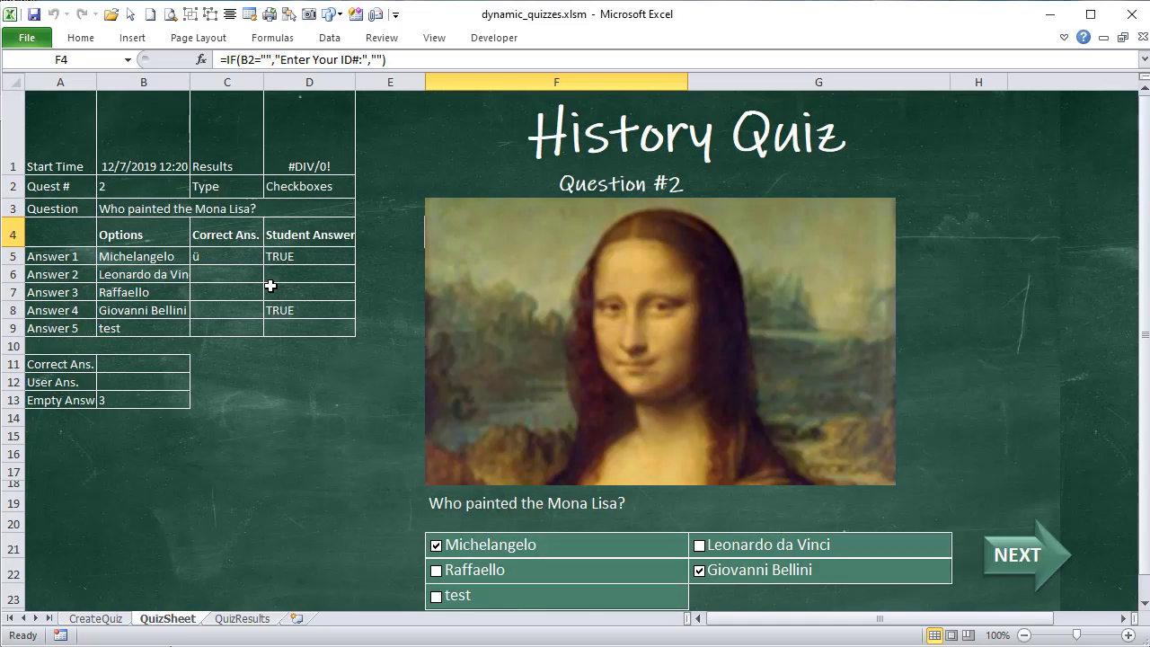
Step: Examine the cell links of the Michelangelo, Leonardo da Vinci and Raffaello checkboxes in their Format Control settings
scroll(503, 486, "down", 2)
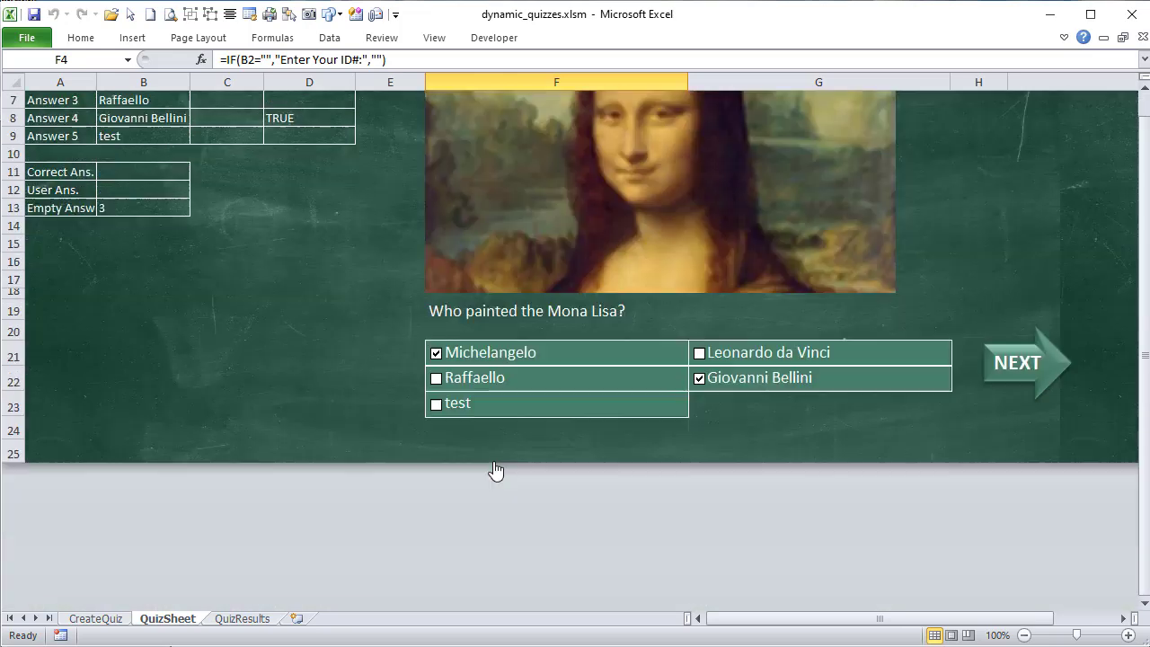
right_click(495, 358)
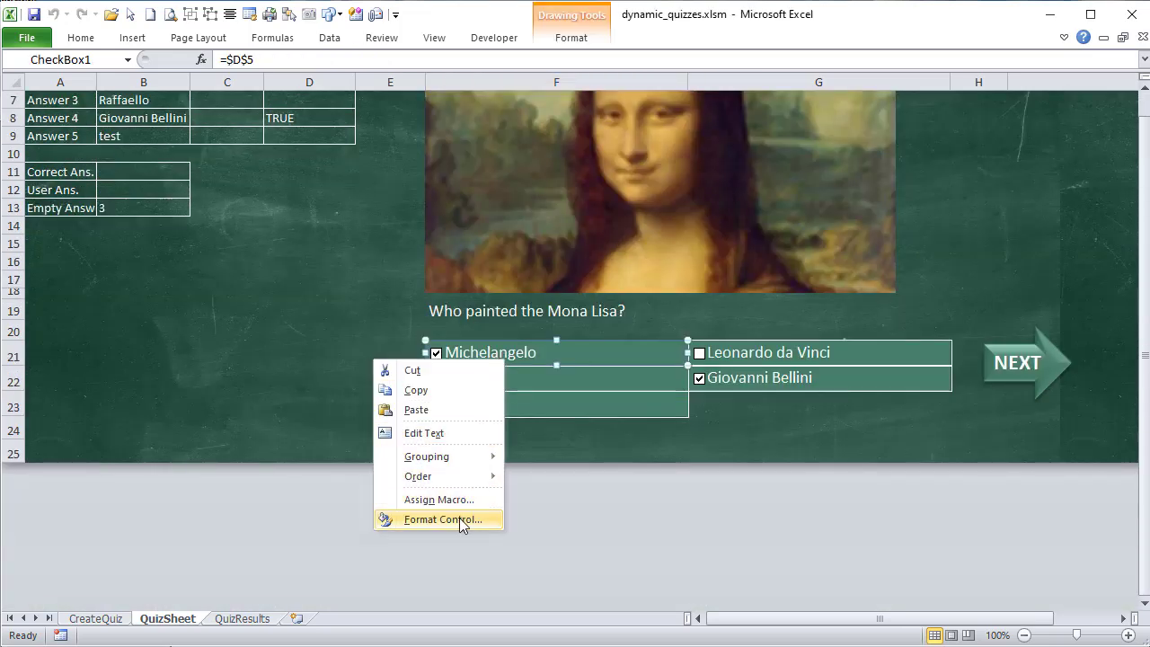
left_click(449, 520)
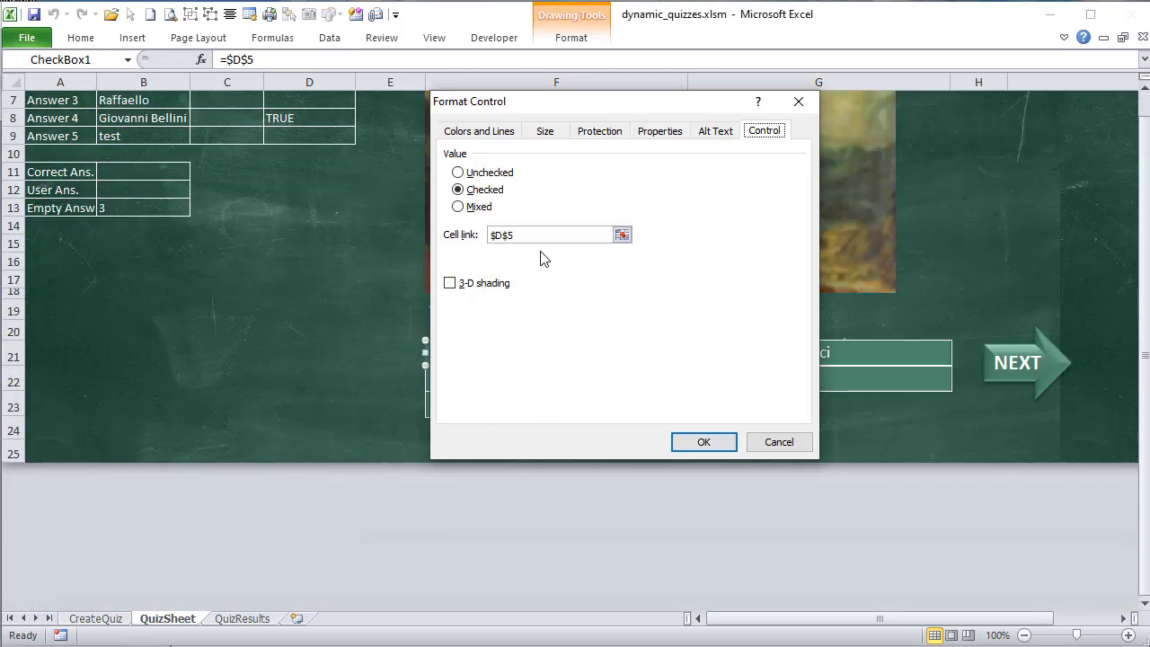
left_click(772, 446)
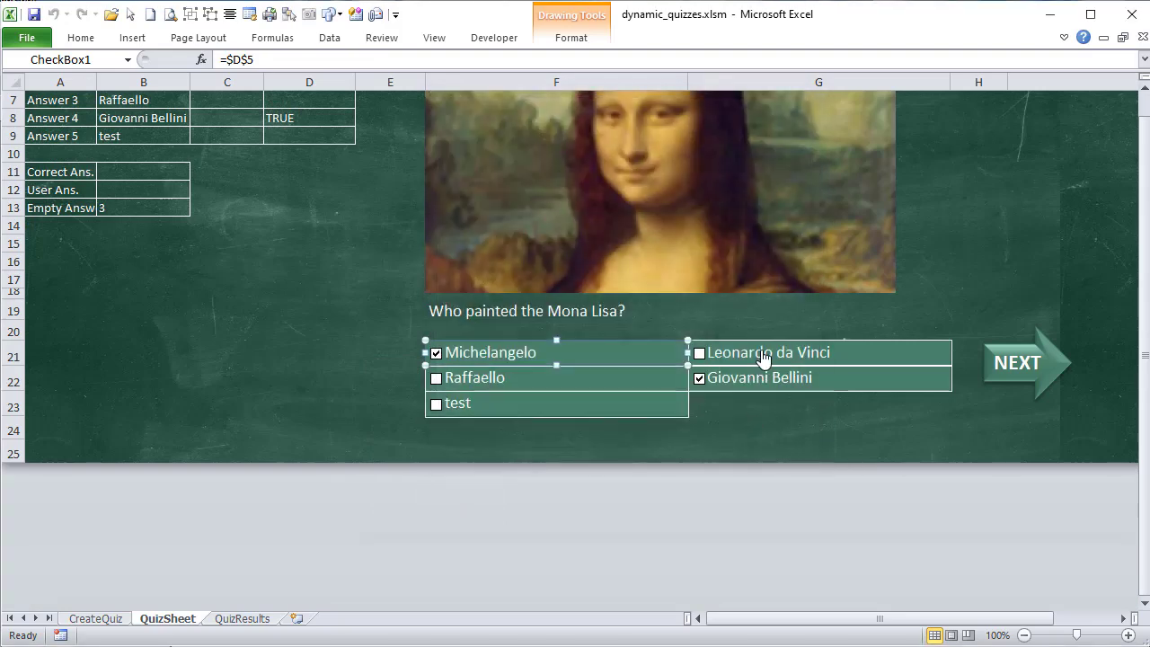
right_click(763, 358)
left_click(726, 490)
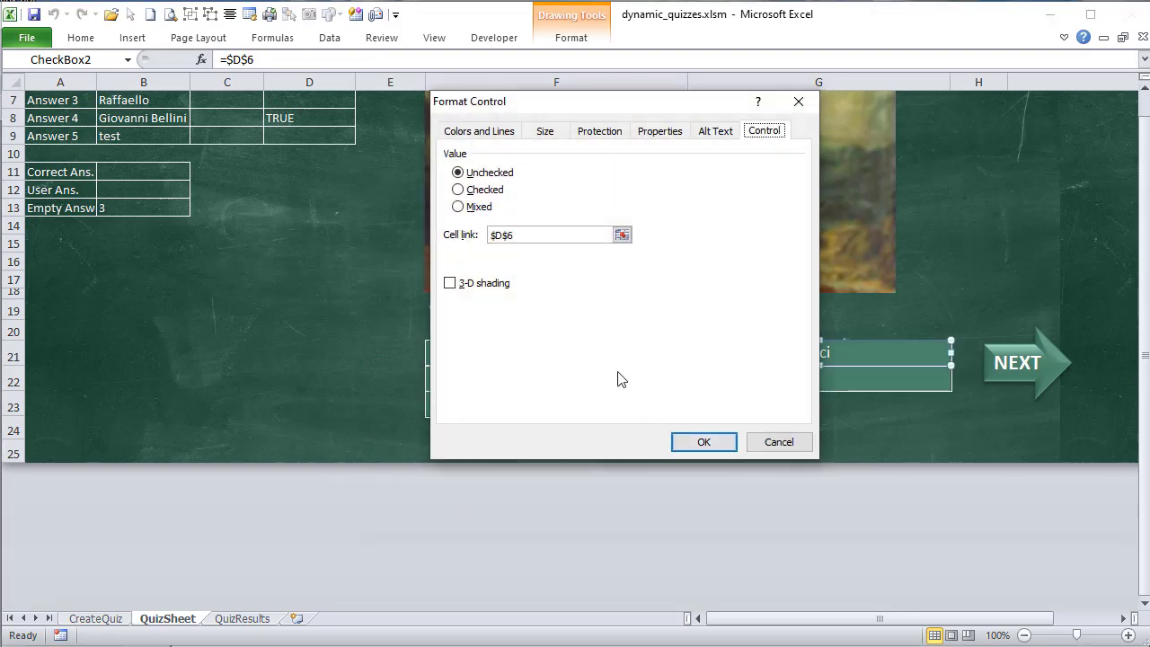
left_click(777, 445)
right_click(509, 379)
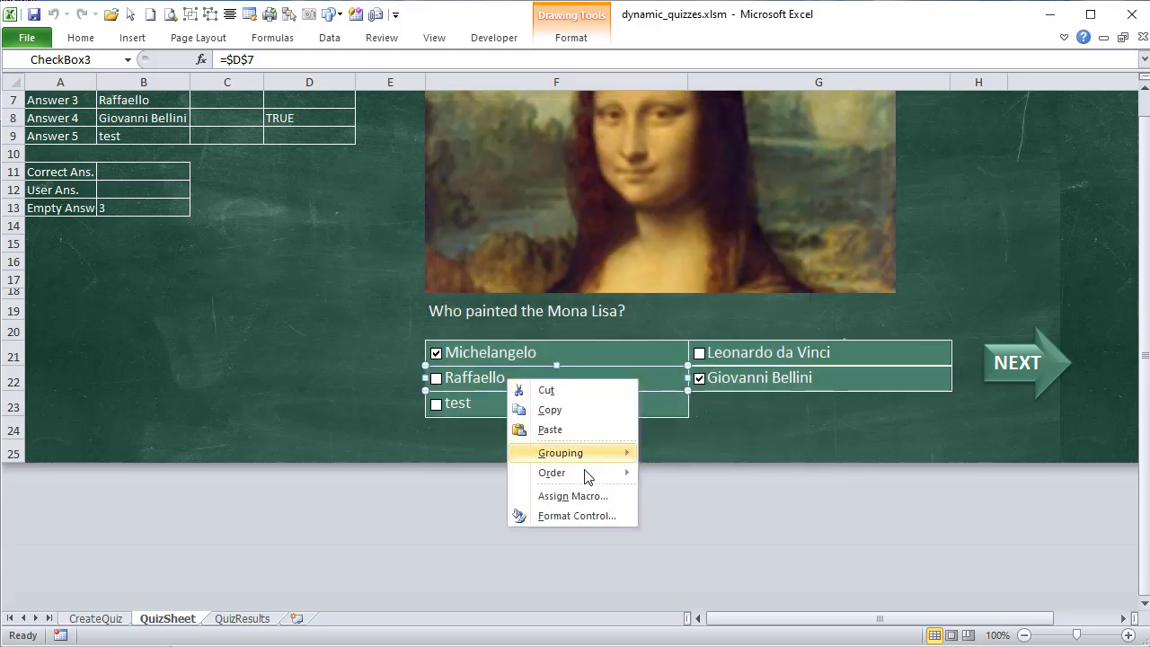
left_click(580, 517)
left_click(760, 442)
Step: Tick the remaining answers Raffaello, test and Leonardo da Vinci for question 2
scroll(613, 480, "up", 2)
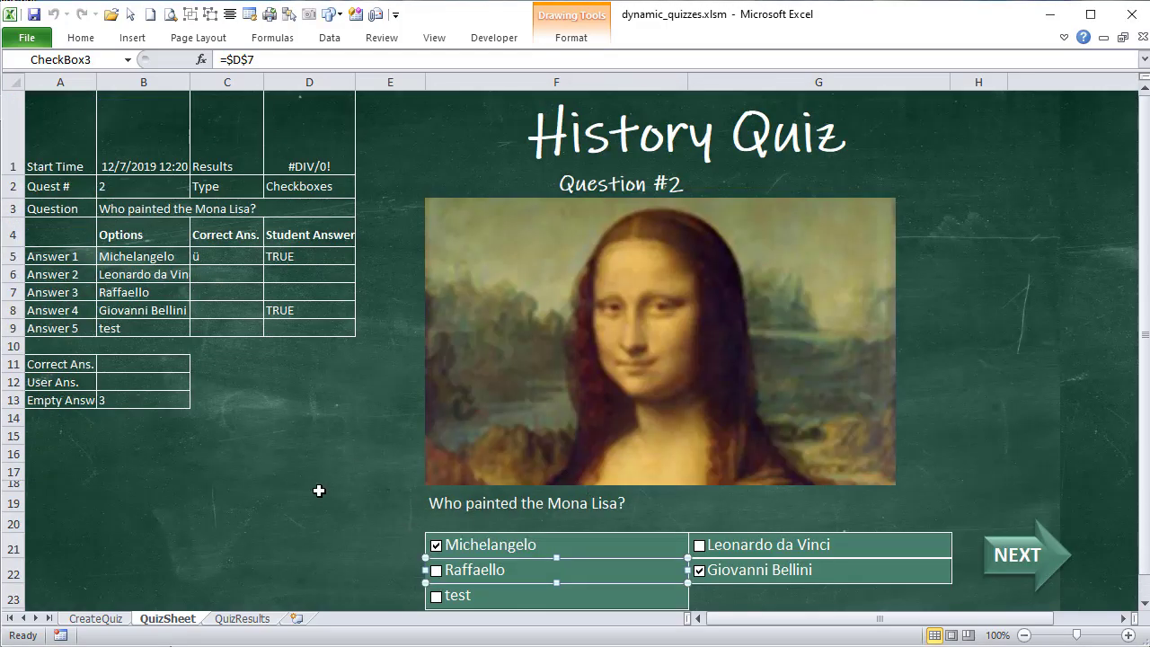
scroll(326, 368, "down", 1)
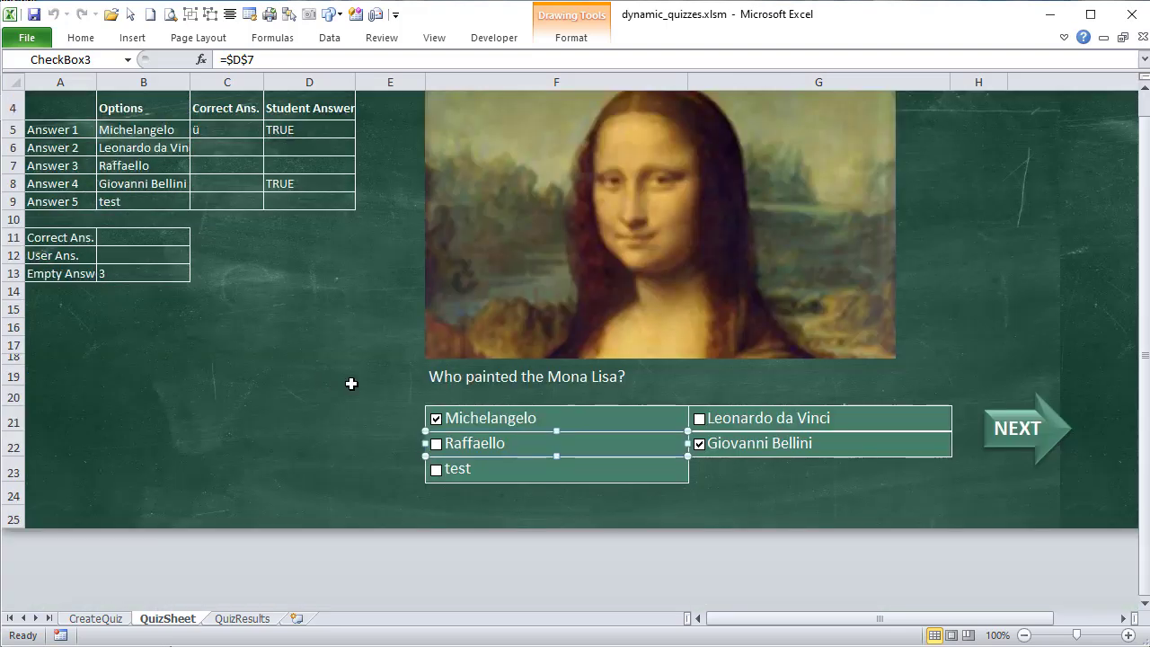
left_click(267, 429)
left_click(463, 454)
left_click(472, 471)
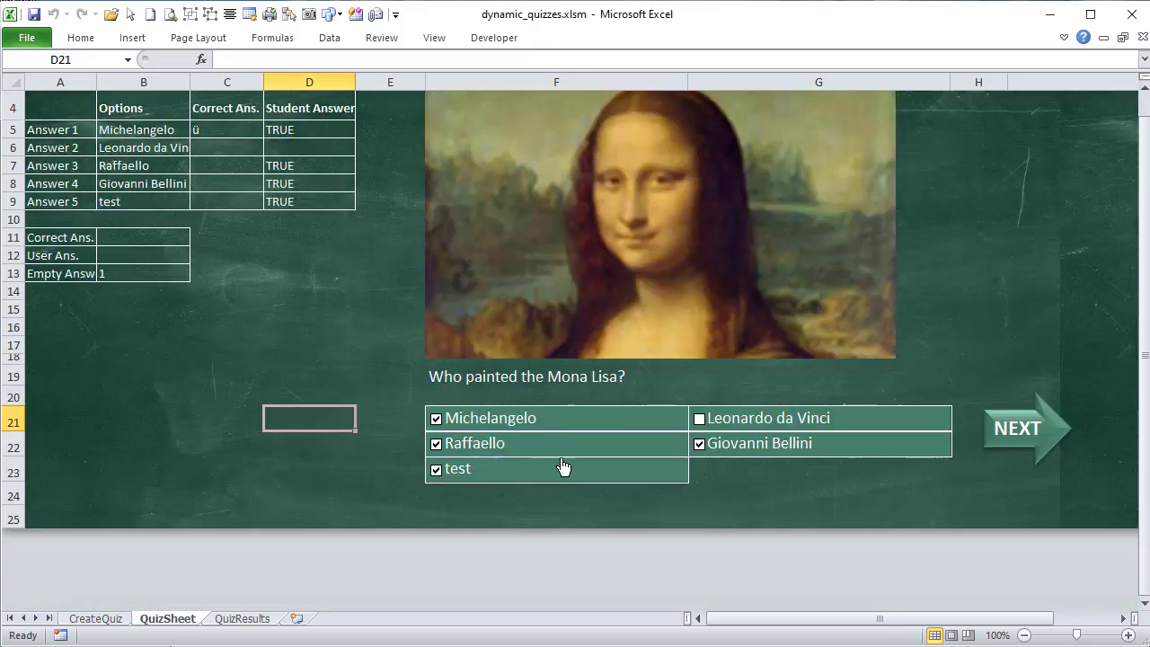
left_click(746, 422)
Step: Examine the student answer cells D5:D9 and the correct-answer formula in C5
scroll(336, 342, "up", 1)
left_click_drag(304, 259, 321, 332)
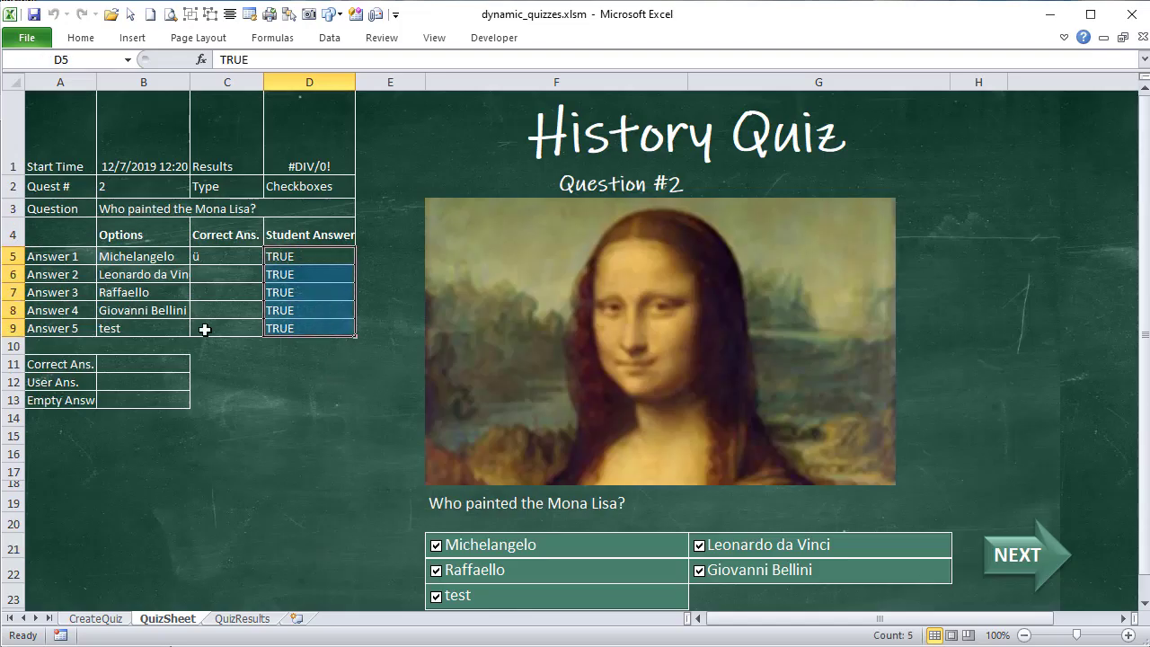
left_click(321, 254)
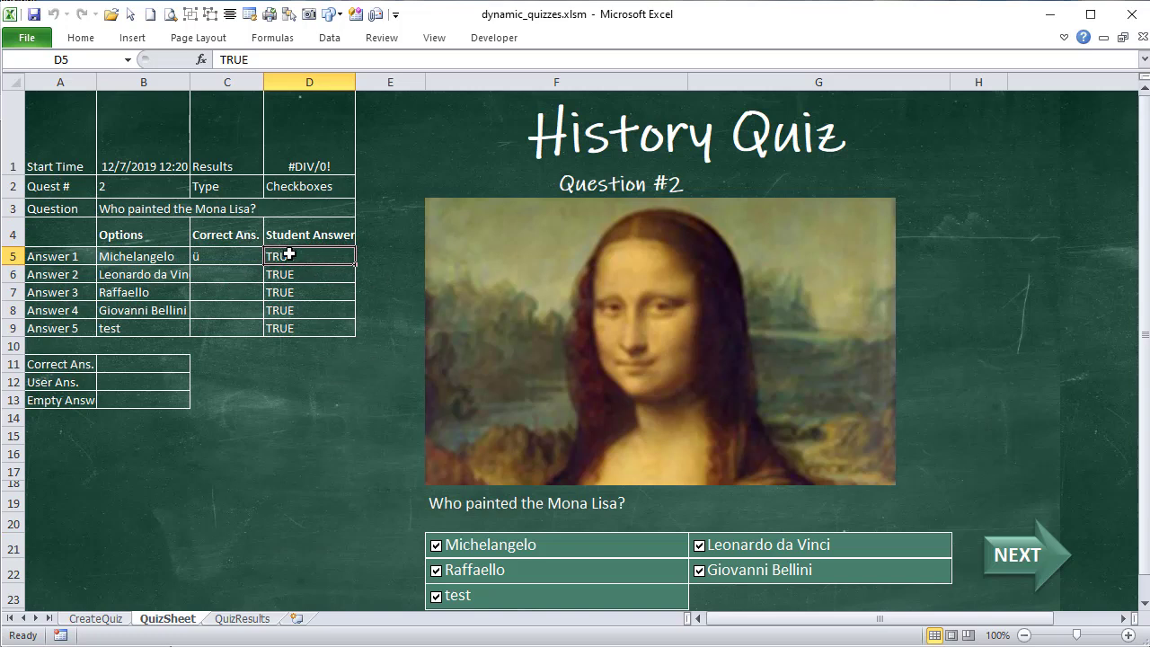
left_click_drag(290, 256, 300, 327)
left_click(223, 256)
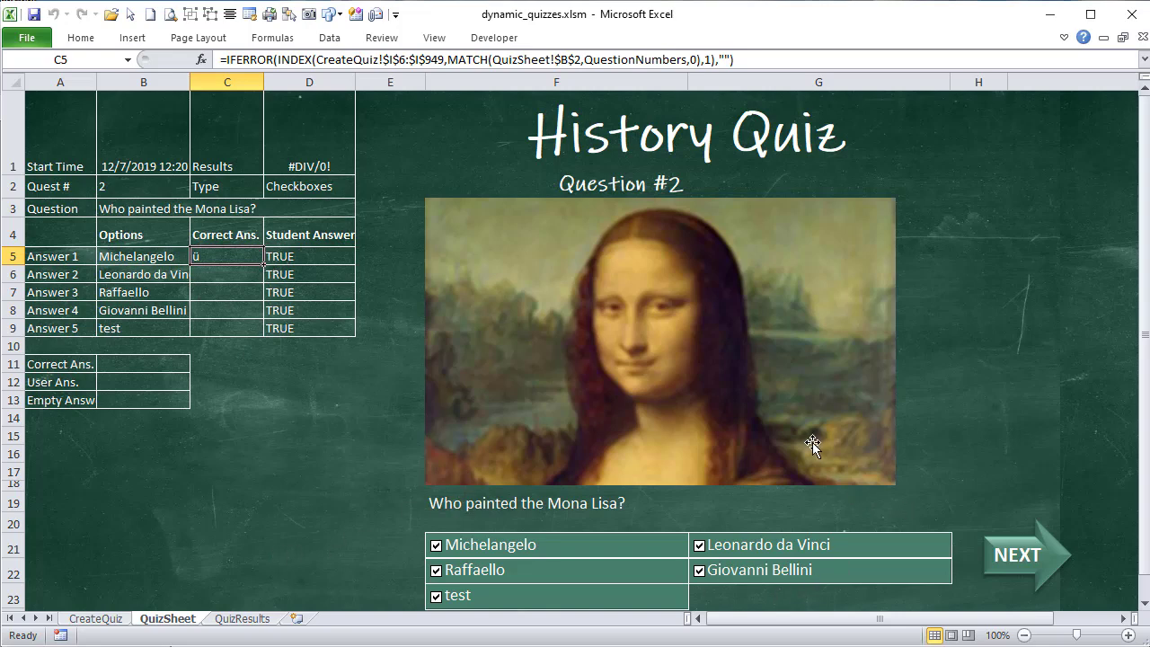
Step: Compare the options, correct answers and student answers in B5:D9 with the answer choices of question 2
scroll(454, 519, "down", 1)
scroll(454, 520, "up", 1)
scroll(449, 519, "down", 1)
scroll(307, 333, "up", 1)
left_click_drag(115, 255, 117, 328)
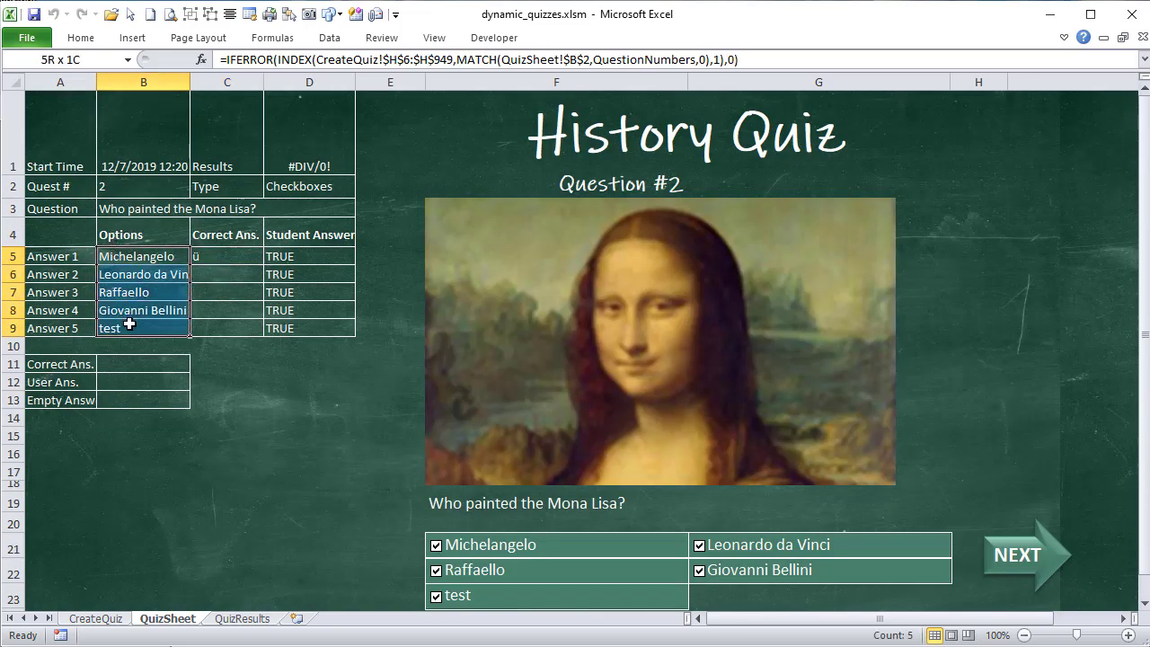
left_click_drag(205, 257, 216, 338)
left_click_drag(149, 258, 329, 323)
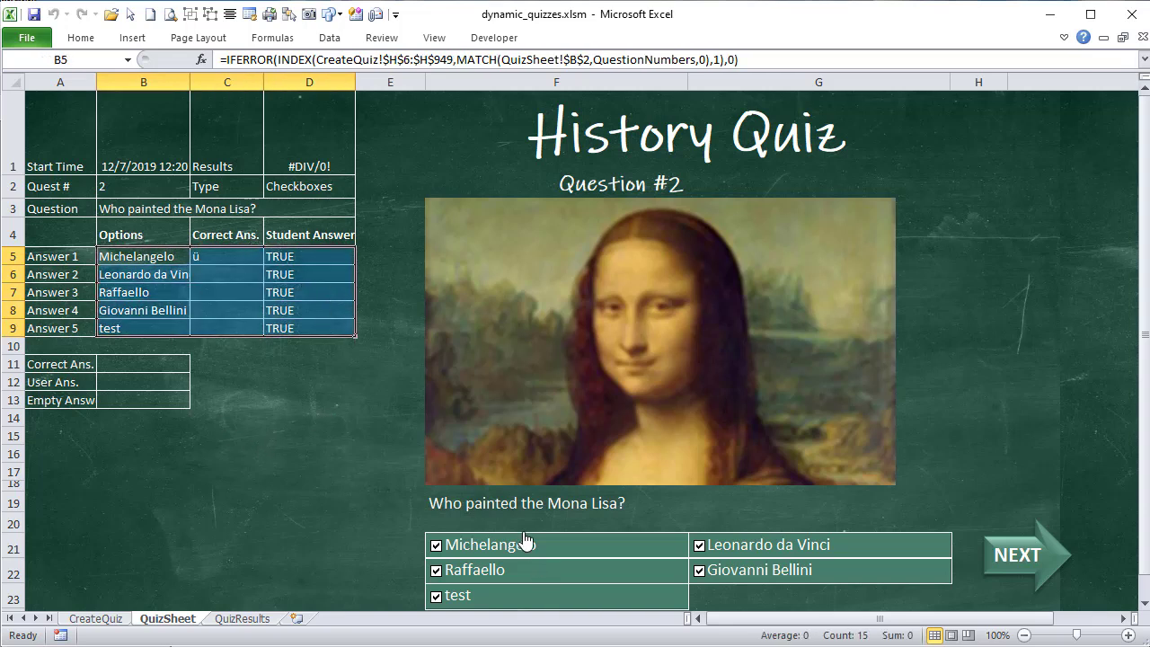
Step: Move the Michelangelo checkbox off its cell and compare the formulas in F21 and G21 with the options in B5:B9
right_click(449, 544)
left_click_drag(454, 541, 266, 479)
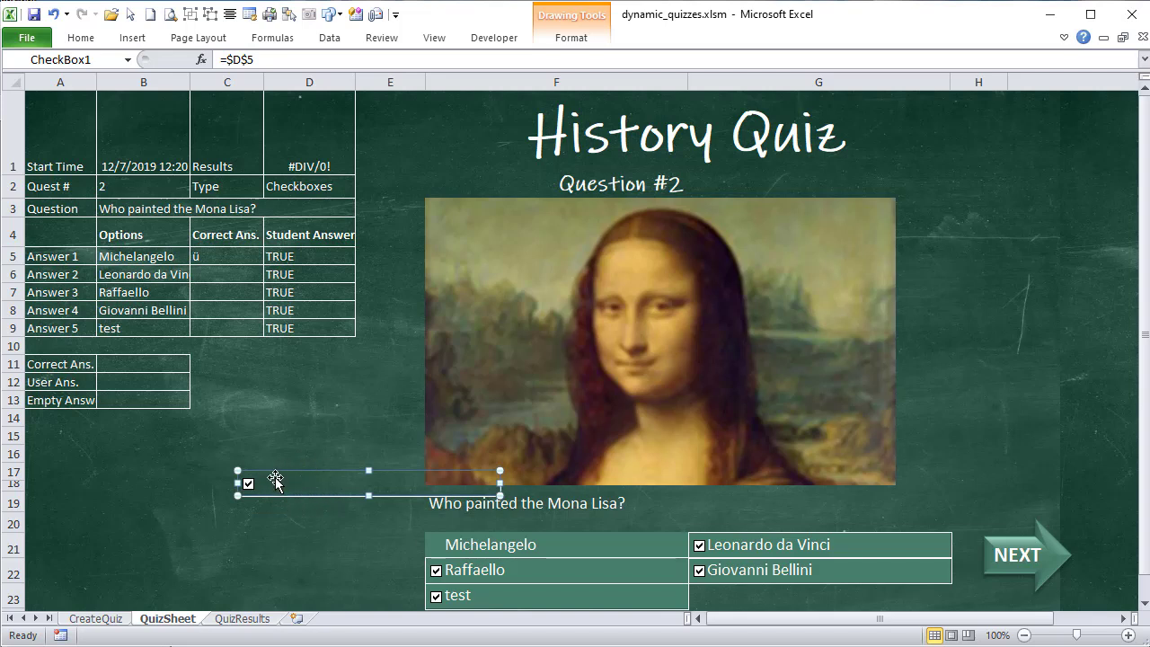
left_click(465, 546)
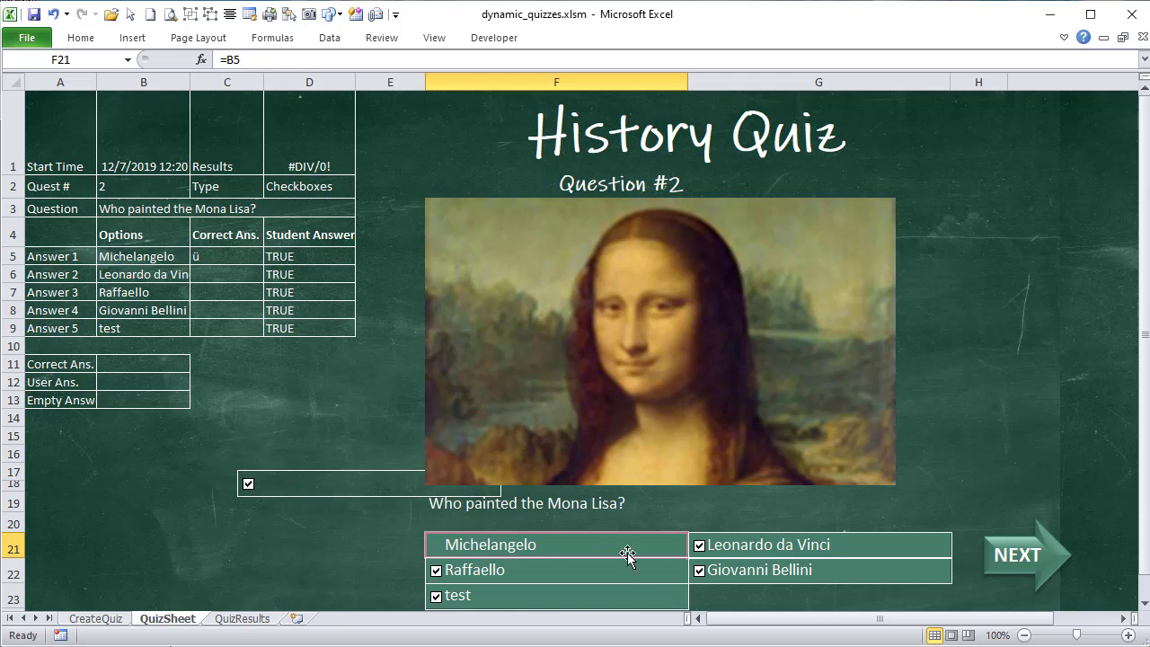
key("Right")
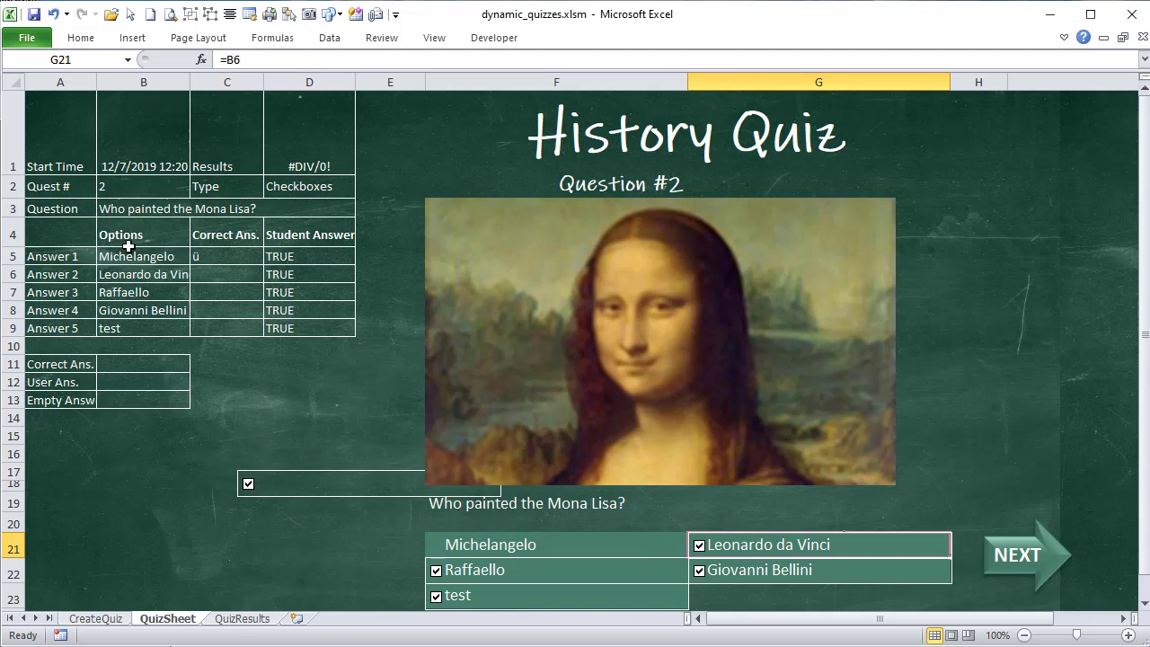
left_click_drag(128, 256, 128, 325)
Step: Move the Michelangelo checkbox back over cell F21 and nudge it into alignment with the other checkboxes
right_click(305, 483)
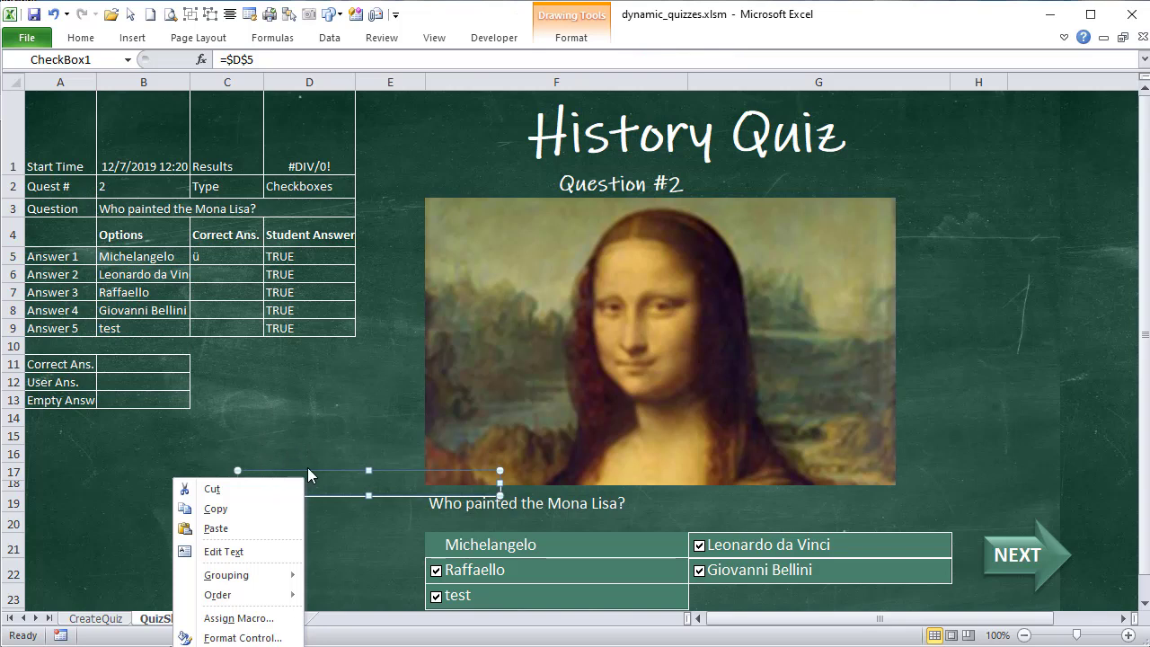
key("Escape")
left_click_drag(316, 477, 493, 533)
key("Up")
key("Up")
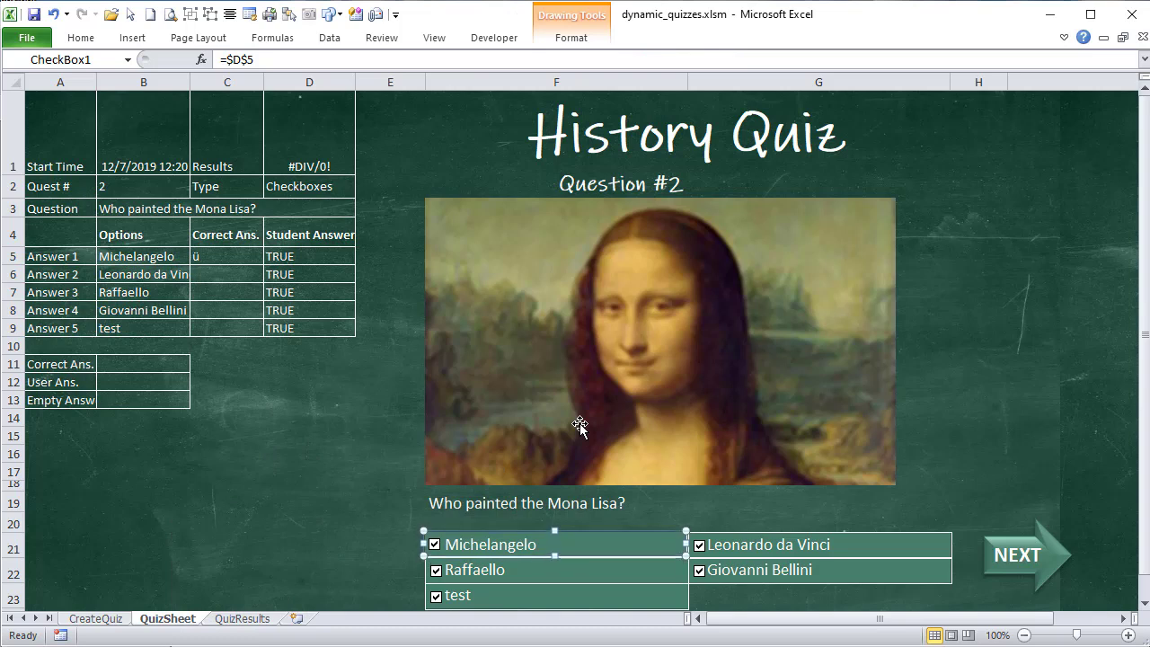
key("Right")
key("Right")
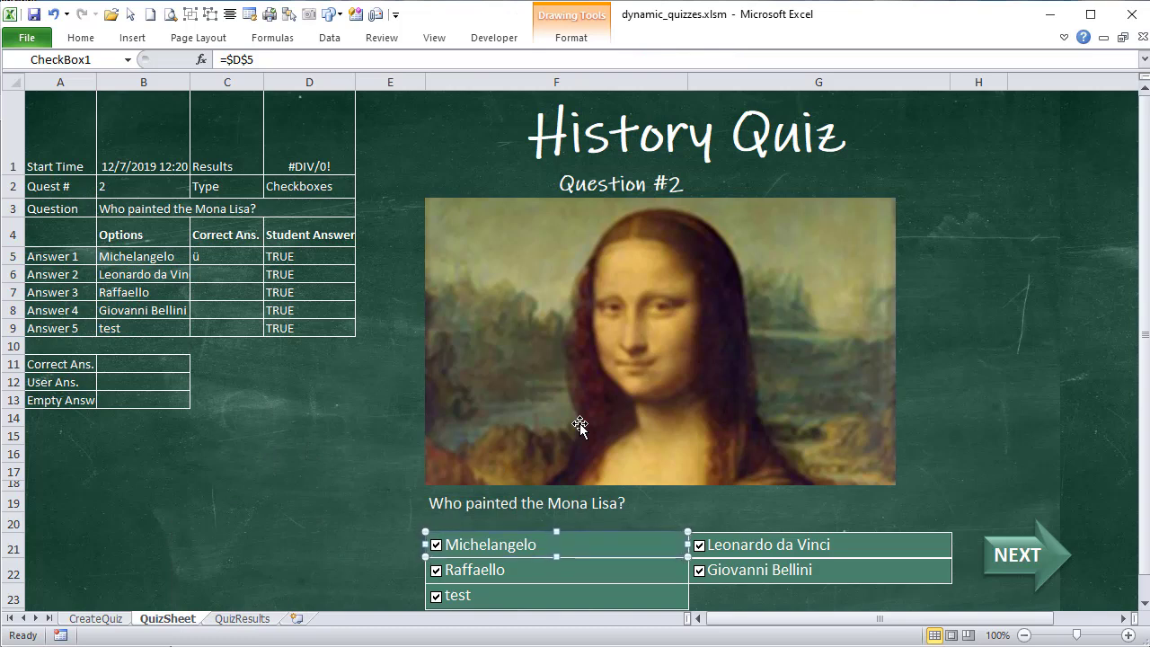
left_click(375, 520)
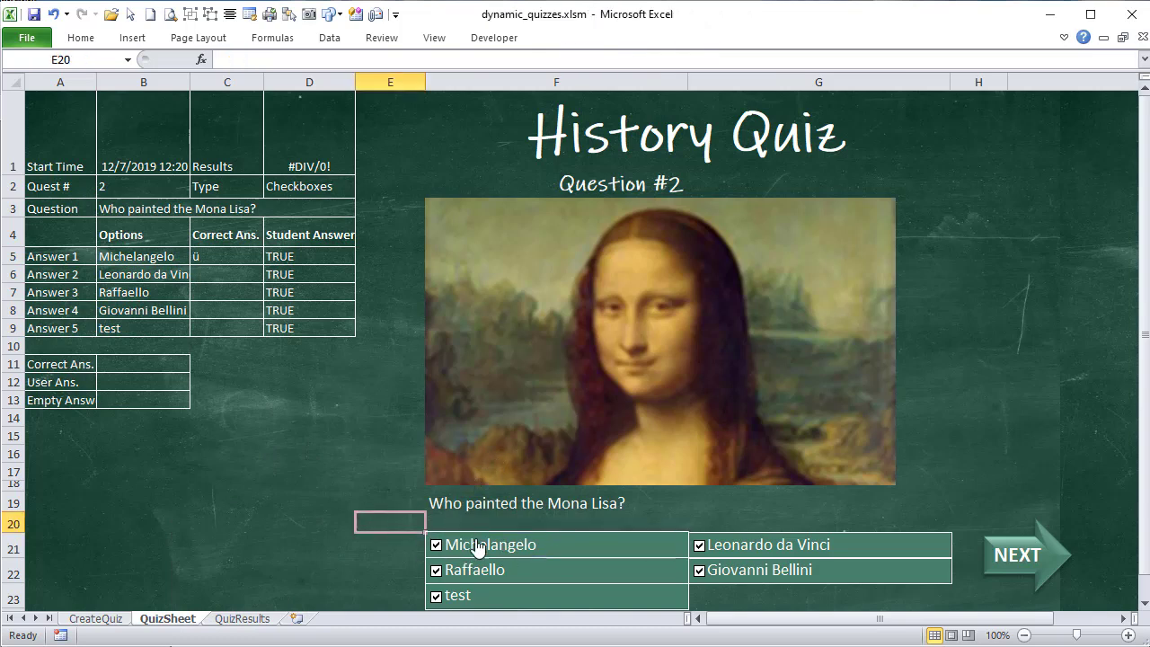
Step: Examine the outline color and weight options for the Michelangelo checkbox without applying a change
scroll(416, 511, "down", 1)
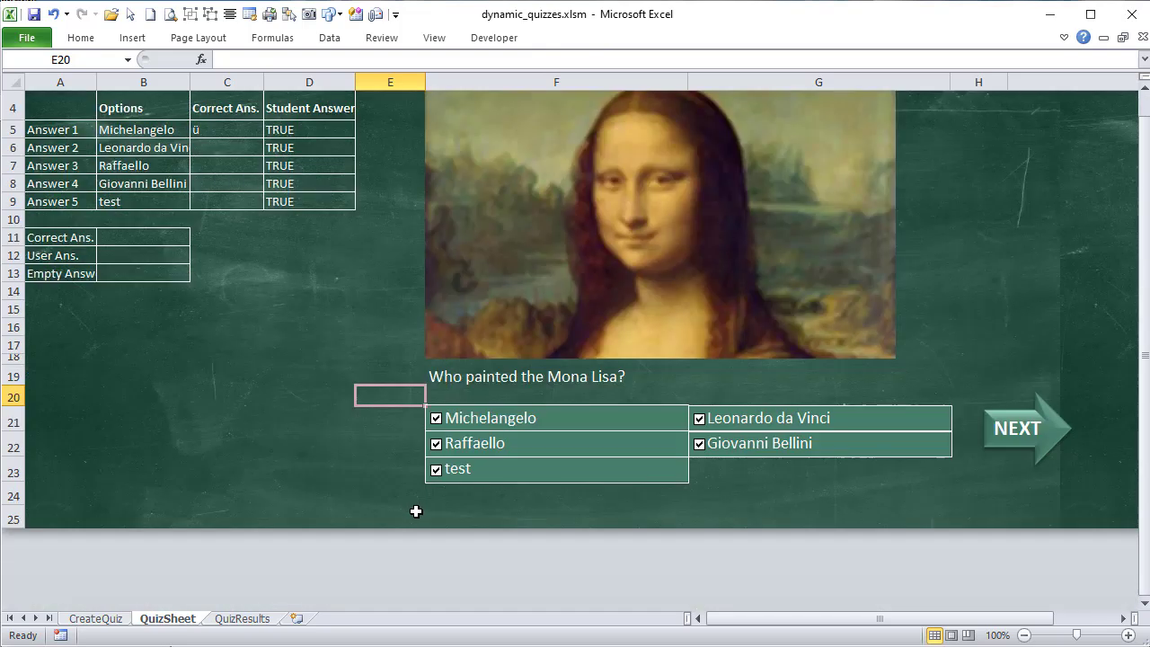
right_click(595, 421)
left_click(585, 37)
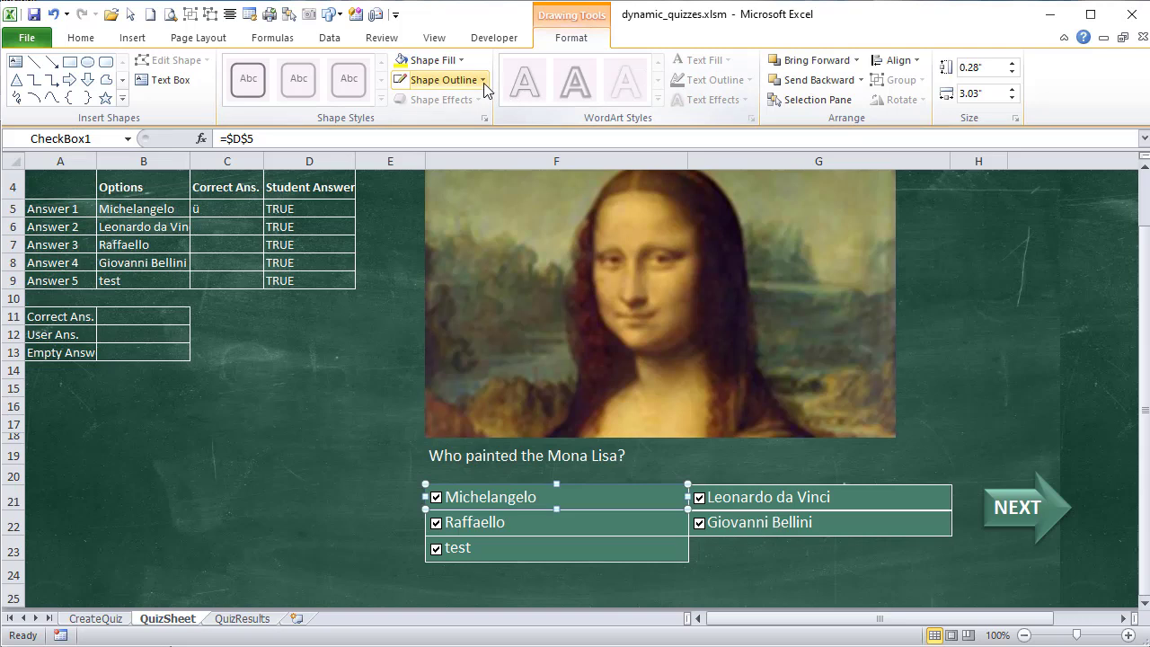
left_click(486, 83)
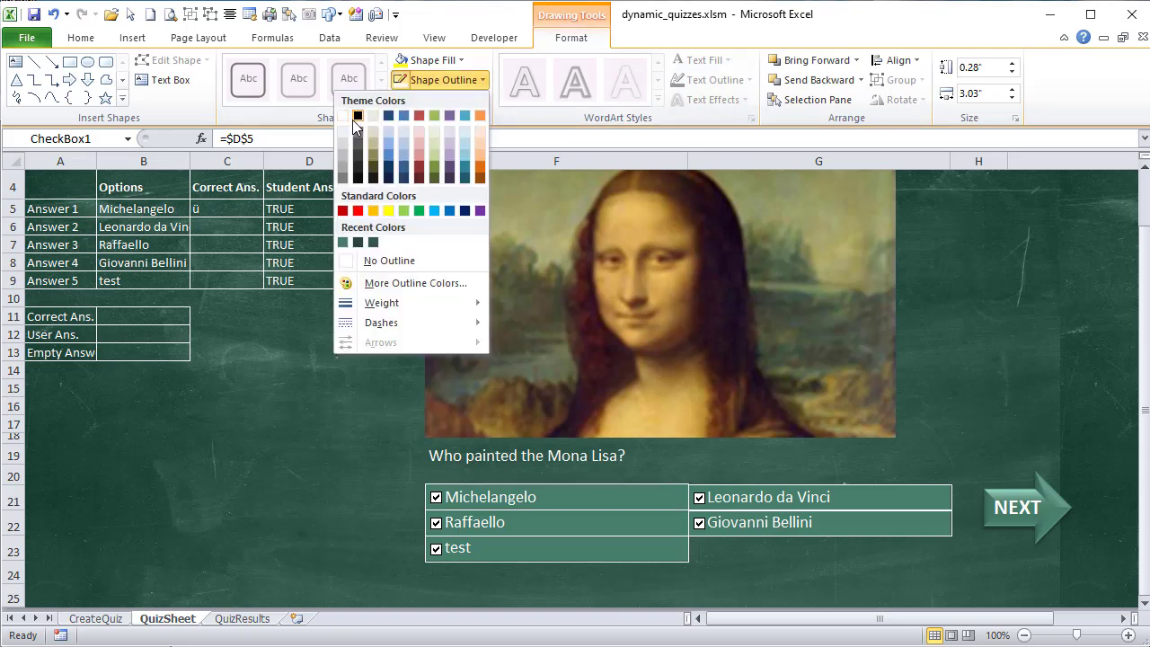
mouse_move(436, 300)
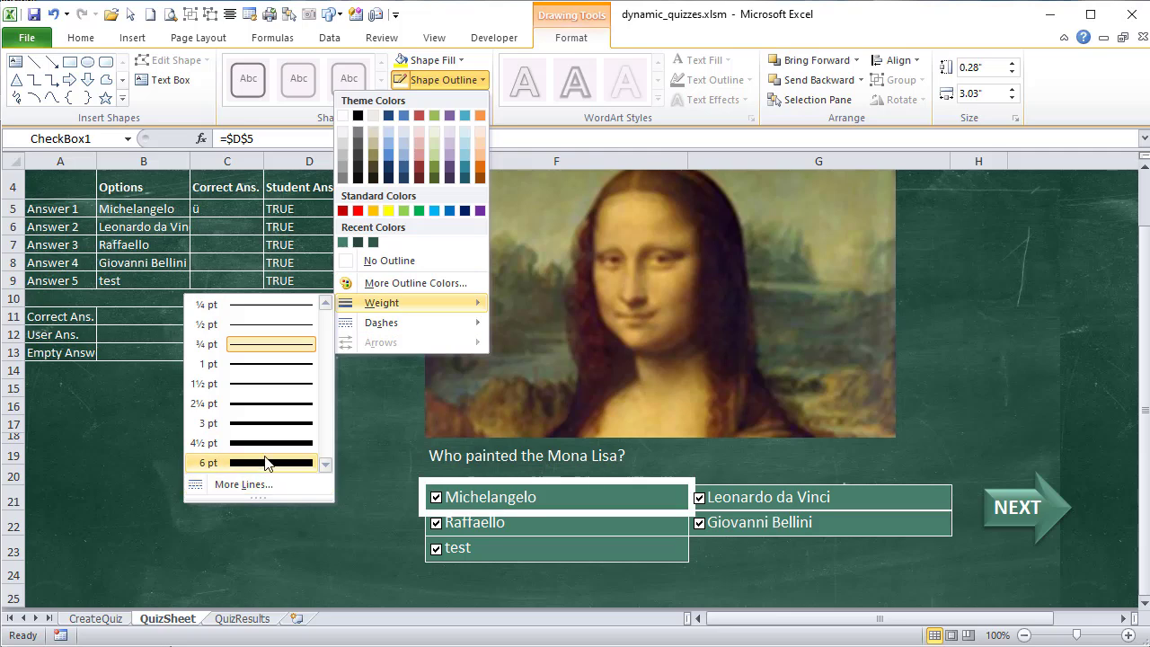
left_click(97, 452)
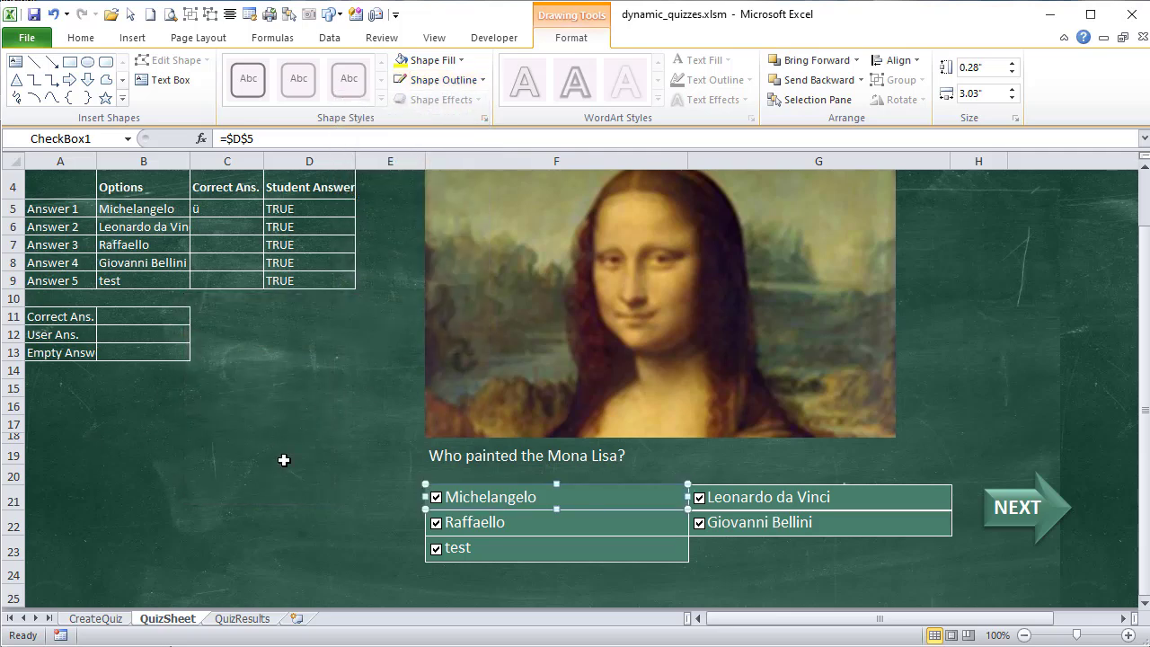
Step: Align the tops of the Michelangelo and Leonardo da Vinci checkboxes
left_click(280, 454)
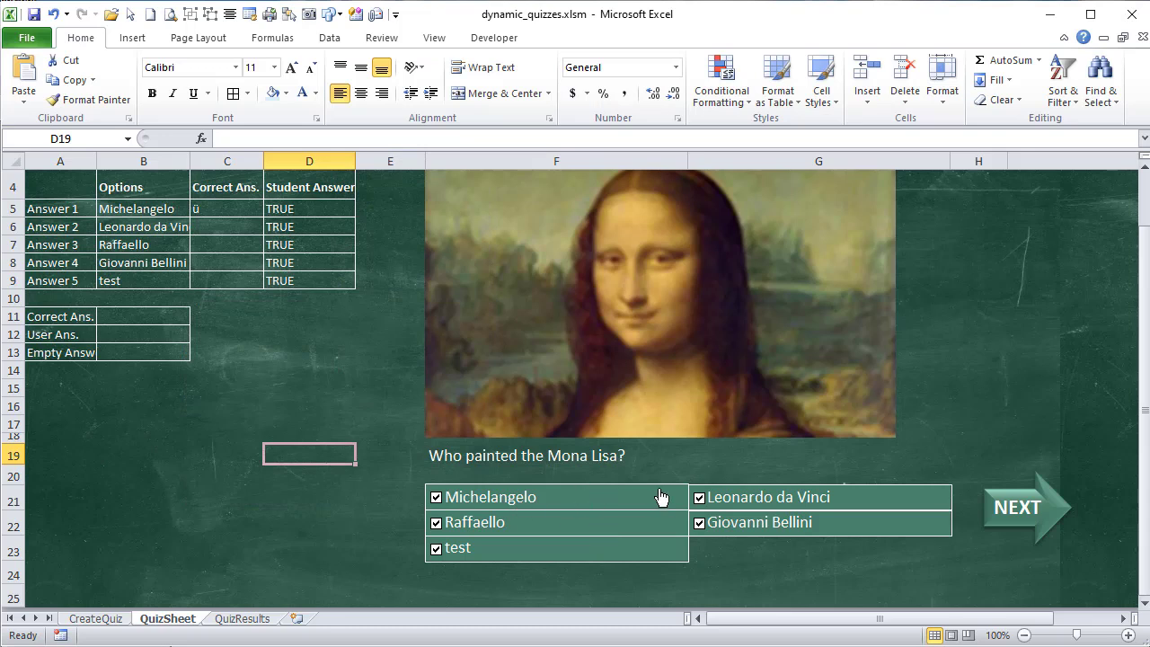
left_click(732, 500, "ctrl")
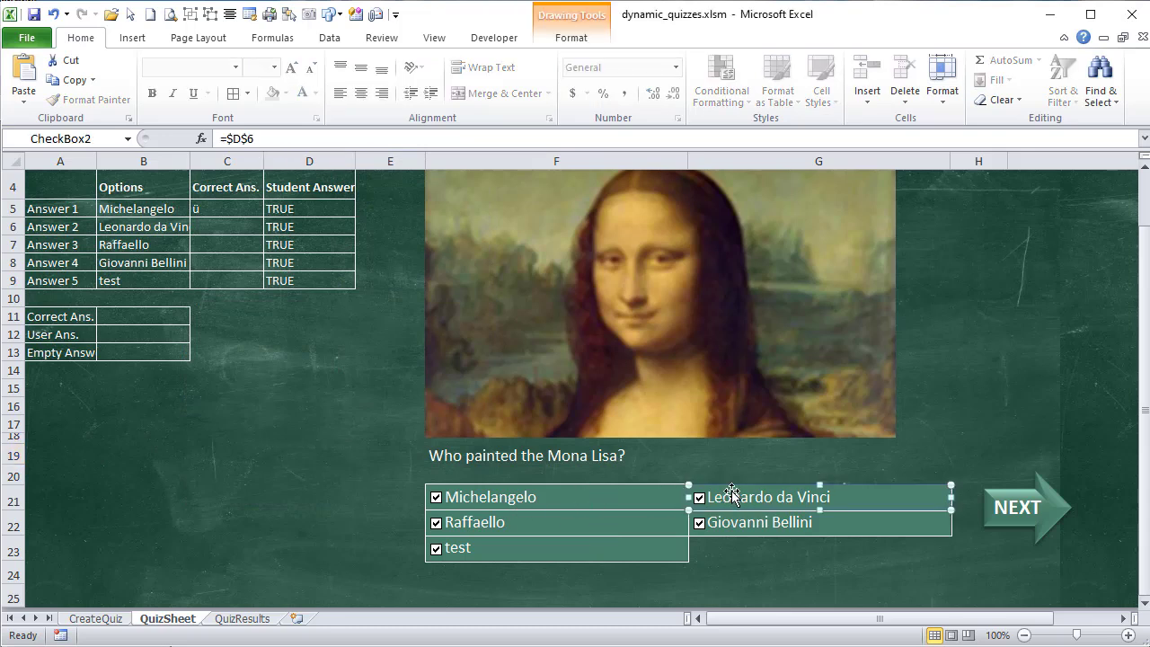
left_click(665, 501, "ctrl")
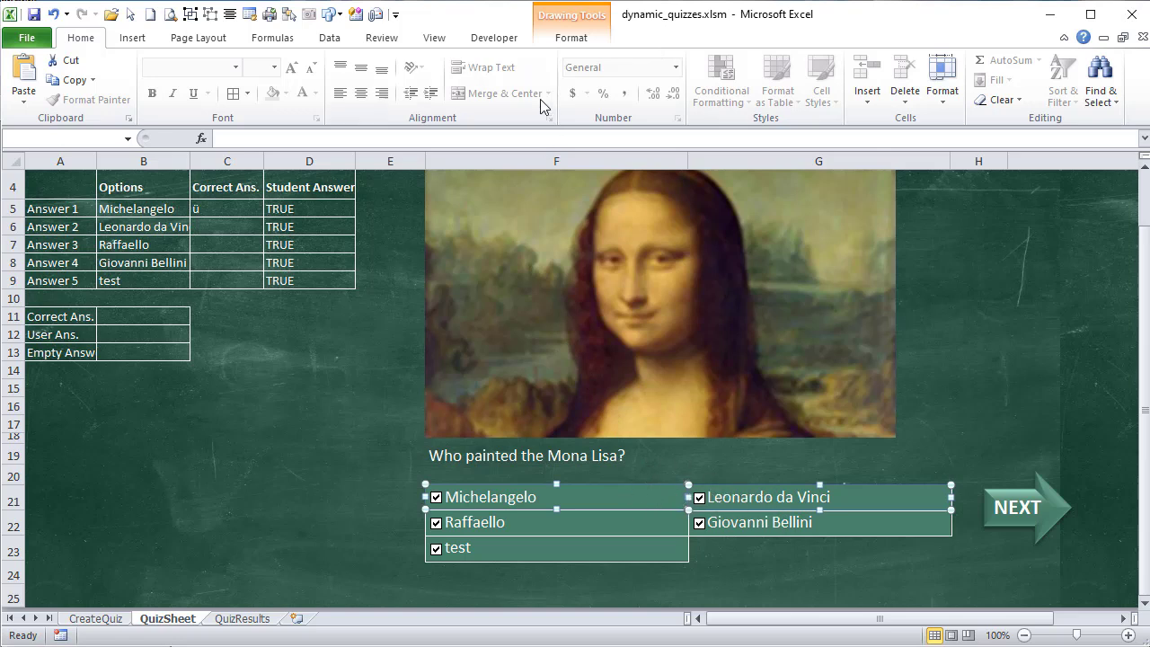
left_click(564, 41)
left_click(900, 60)
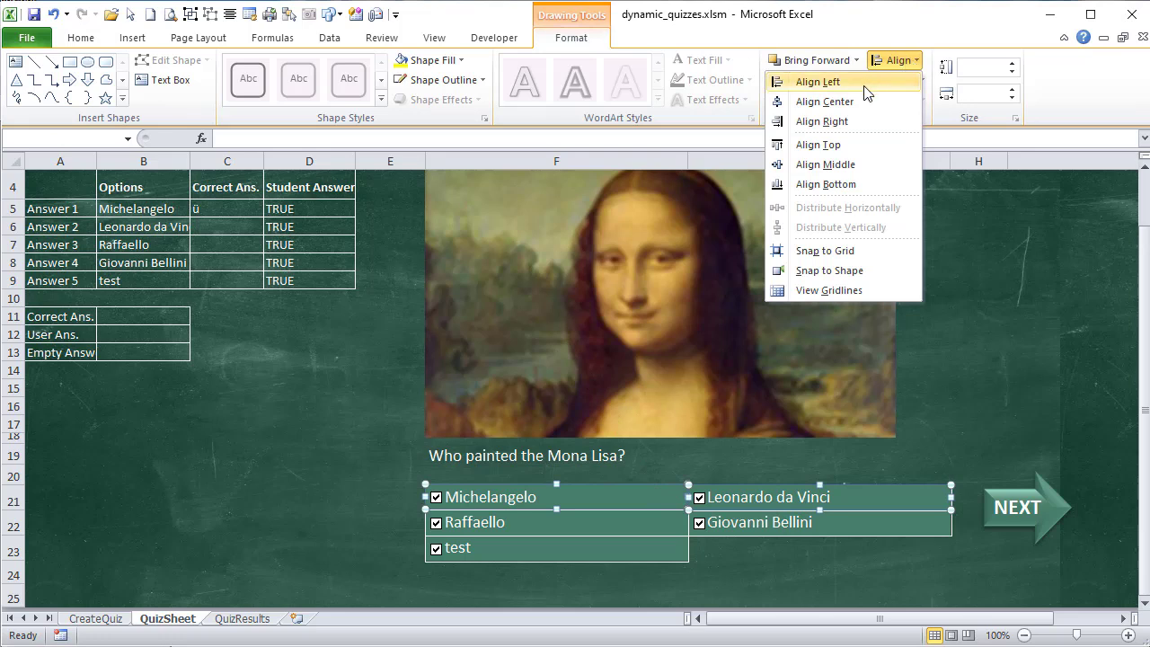
left_click(851, 151)
left_click(403, 531)
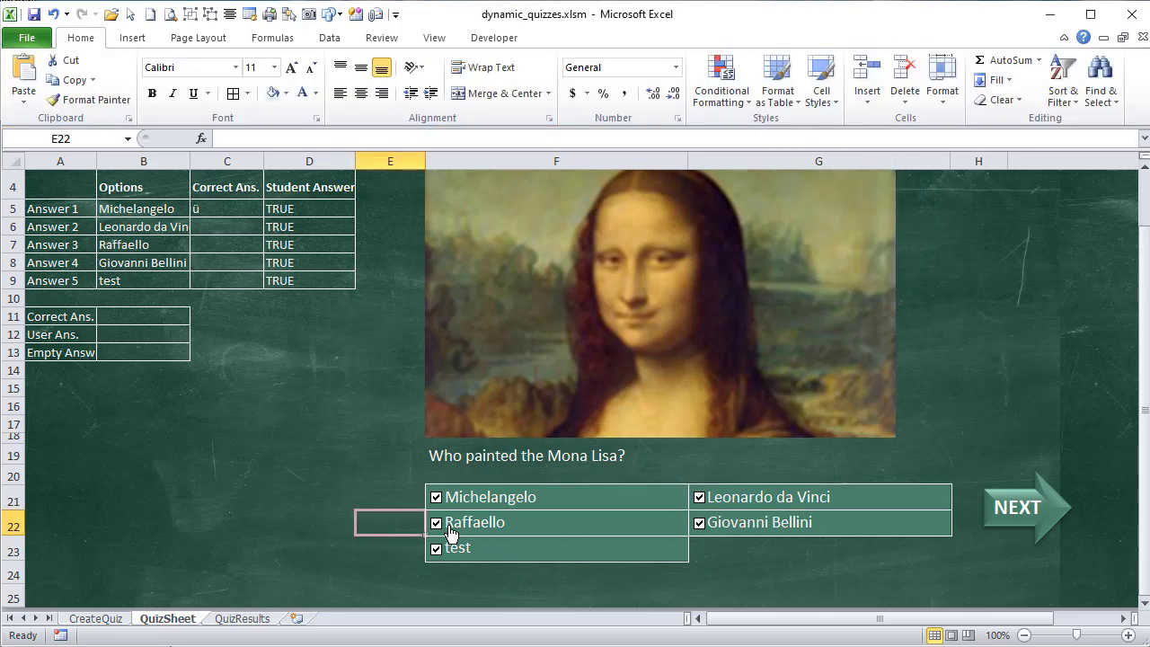
Step: Check the question type formula in D2 and advance the quiz from question 2 to question 3
scroll(295, 444, "up", 1)
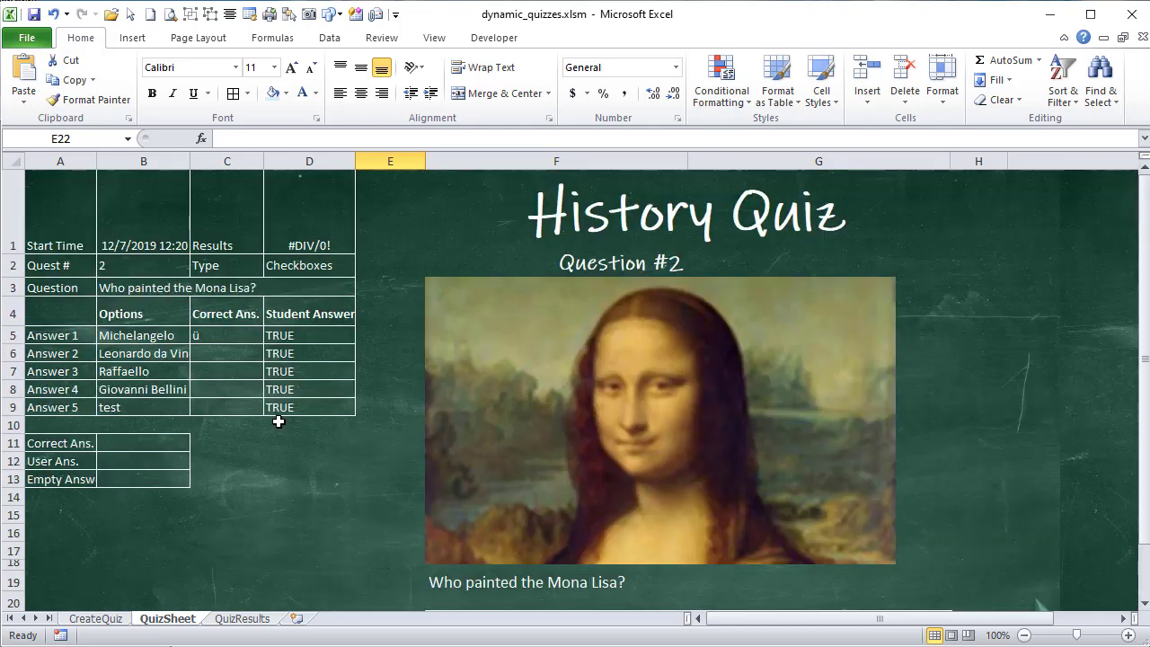
left_click(303, 265)
scroll(240, 285, "down", 2)
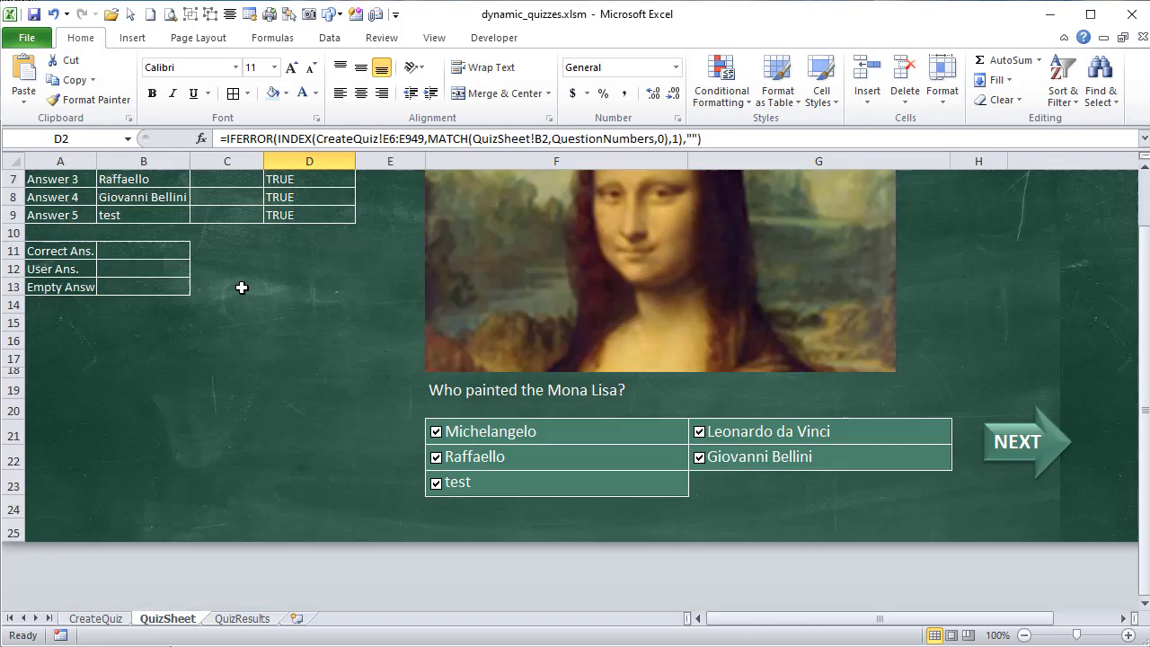
left_click(1031, 448)
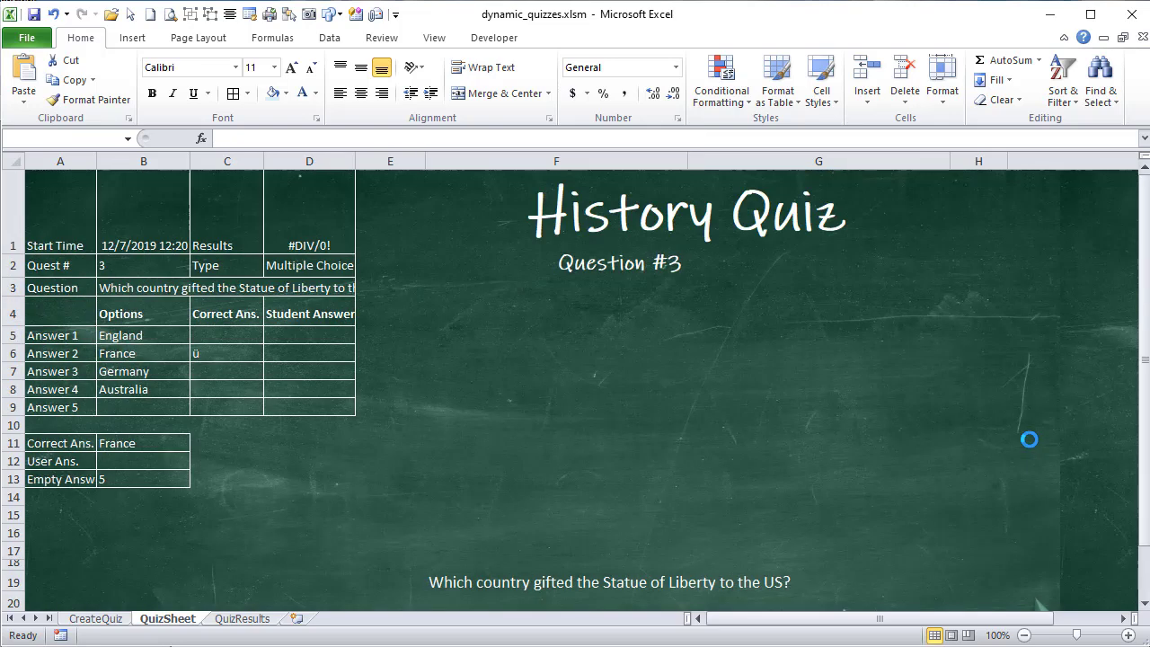
scroll(407, 377, "down", 1)
scroll(406, 384, "down", 1)
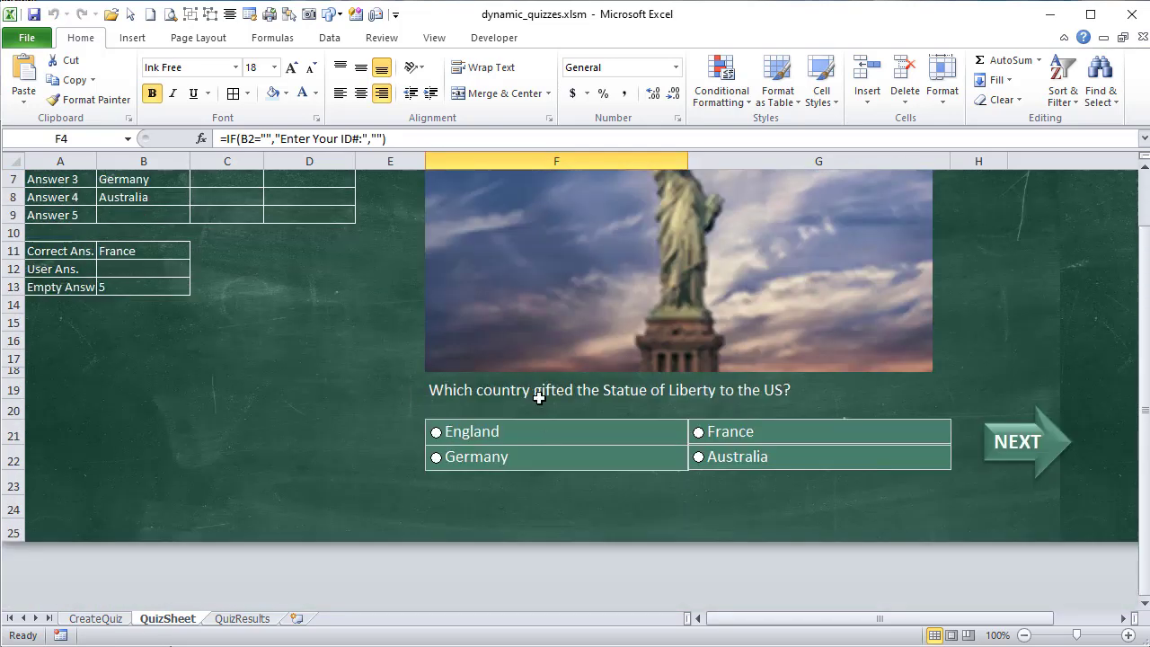
Step: Move the England option button off its answer cell to expose the cell beneath, and undo the move
right_click(478, 430)
left_click(481, 429)
left_click_drag(480, 429, 225, 347)
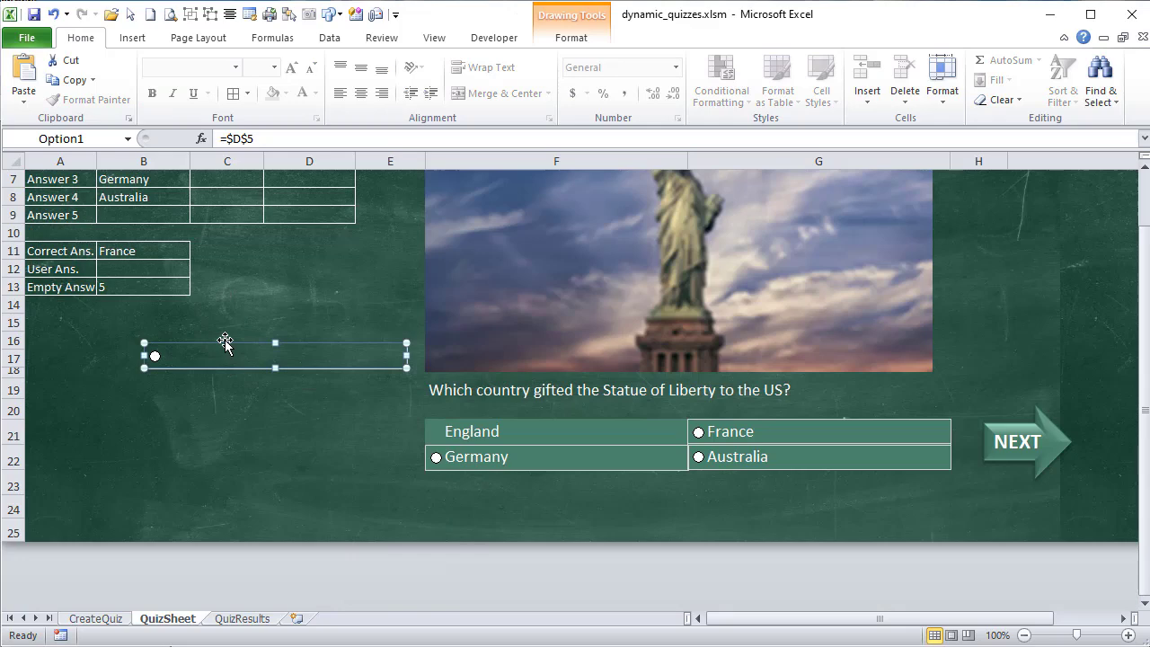
key("ctrl+z")
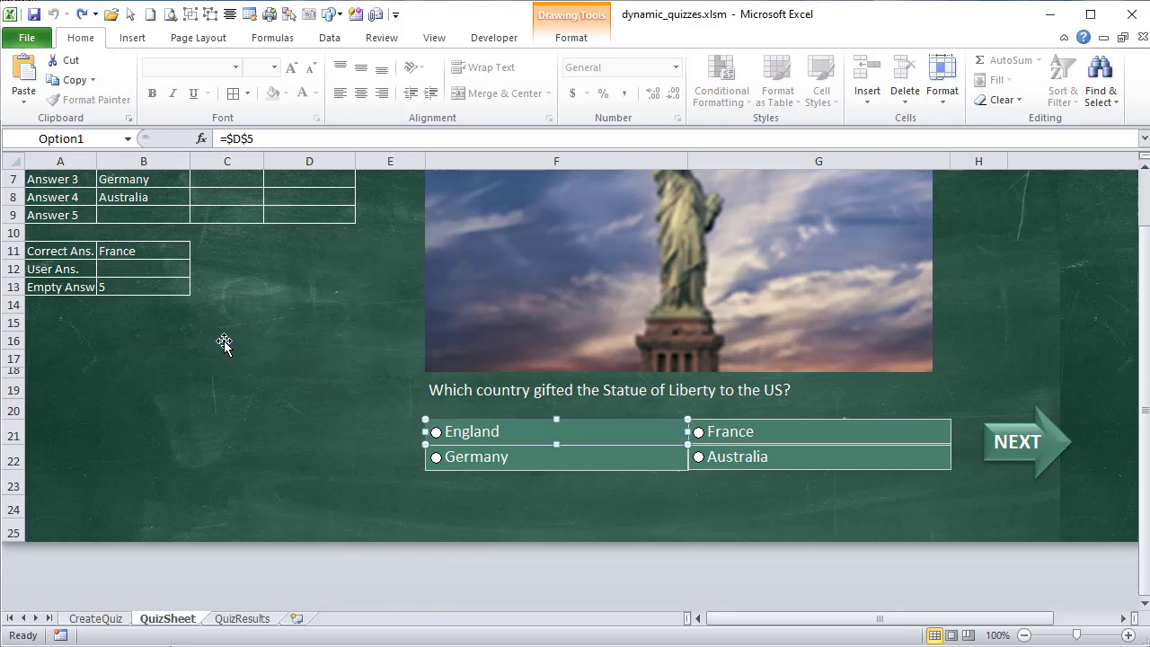
Step: Examine the formulas behind the question type in D2 and the question text in B3
scroll(340, 422, "up", 2)
scroll(342, 427, "down", 1)
scroll(340, 429, "up", 1)
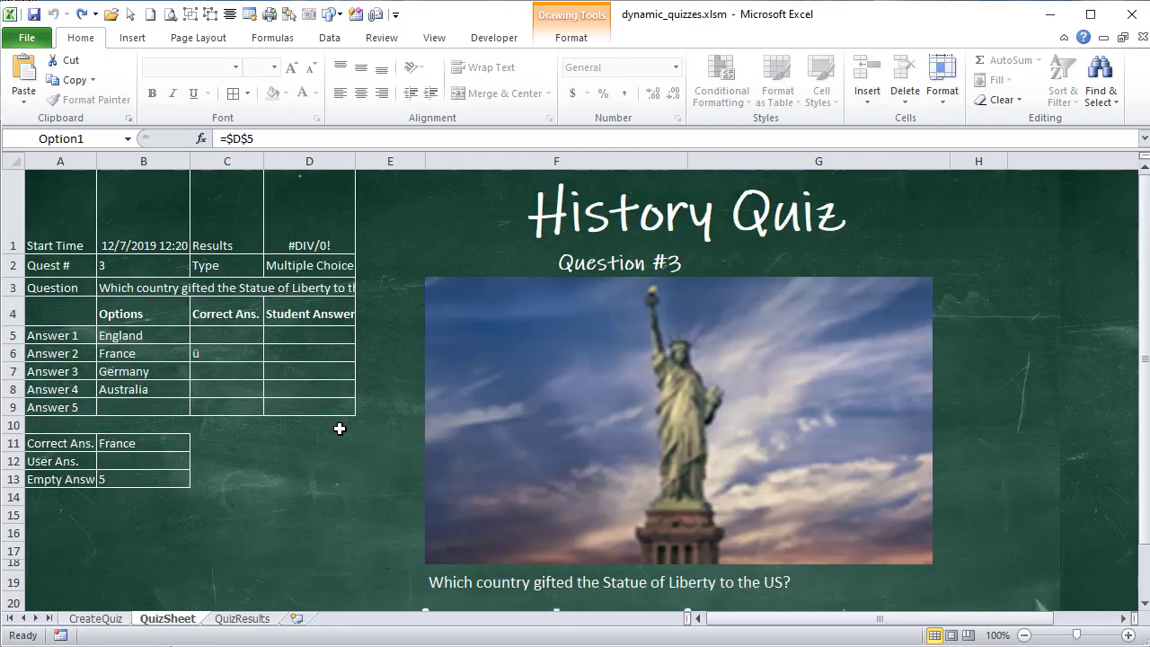
left_click(295, 270)
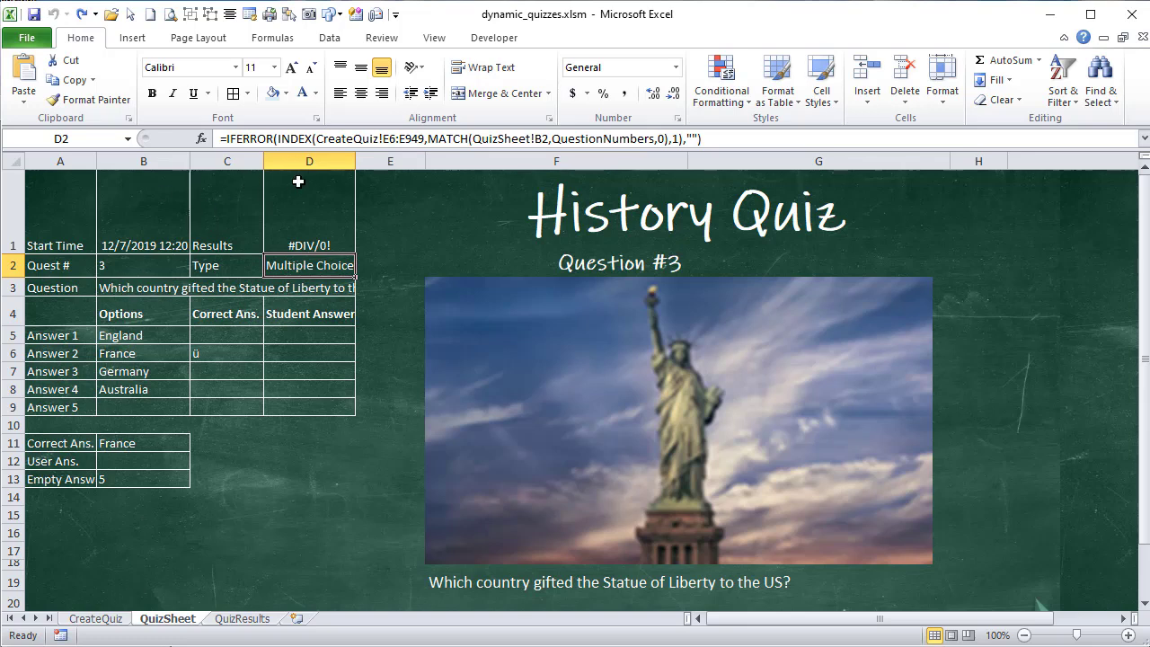
key("Down")
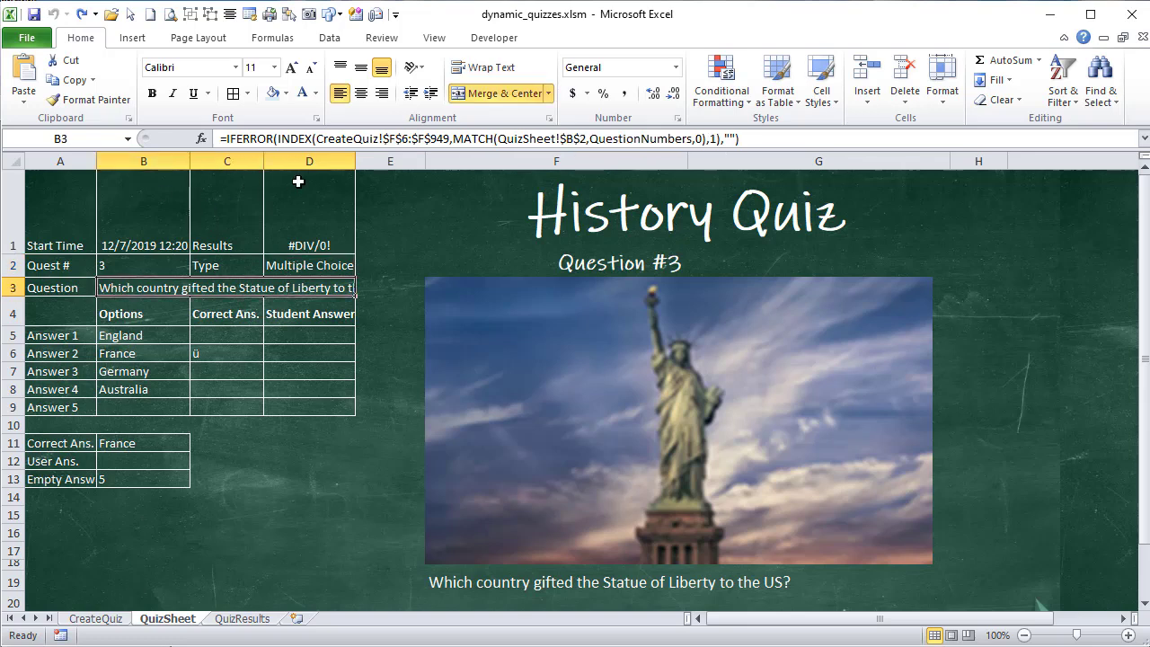
Step: Examine the Question Type, Possible Answers and Correct Answer(s) columns on the CreateQuiz sheet
left_click(126, 620)
left_click_drag(202, 318, 198, 479)
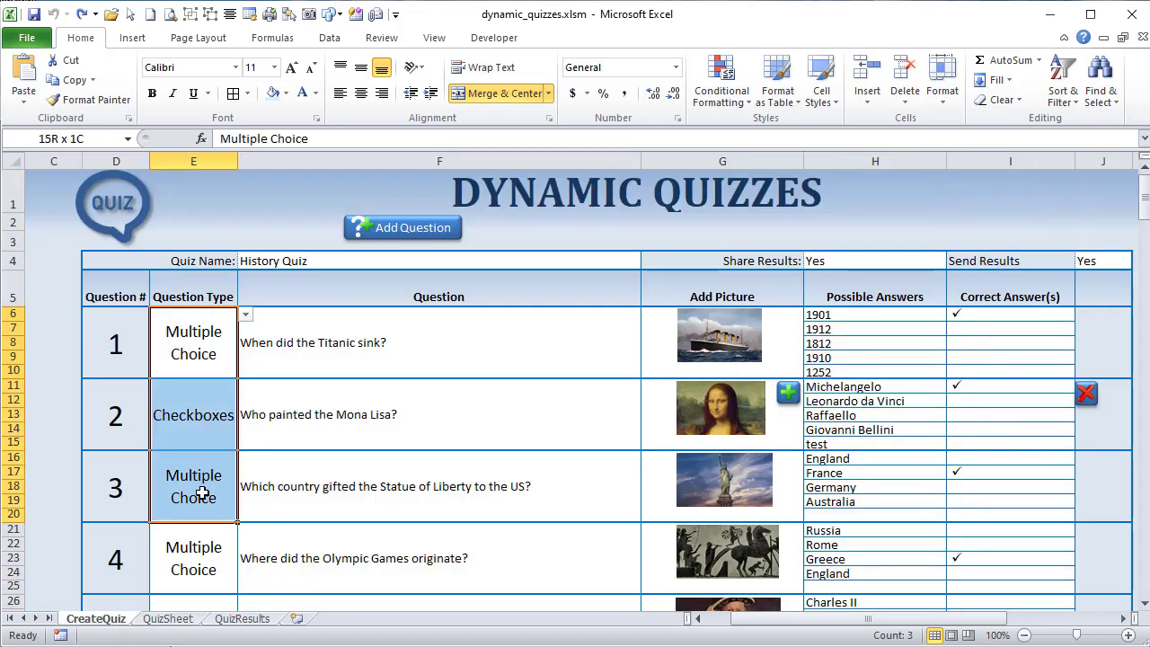
left_click_drag(204, 526, 202, 588)
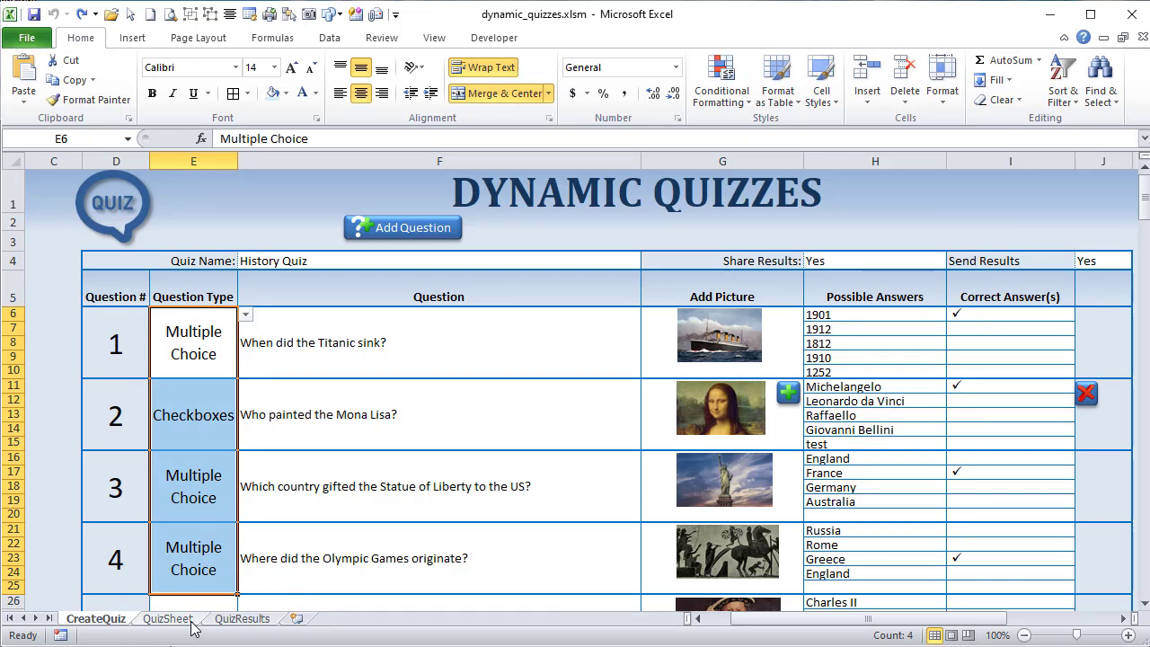
left_click(194, 153)
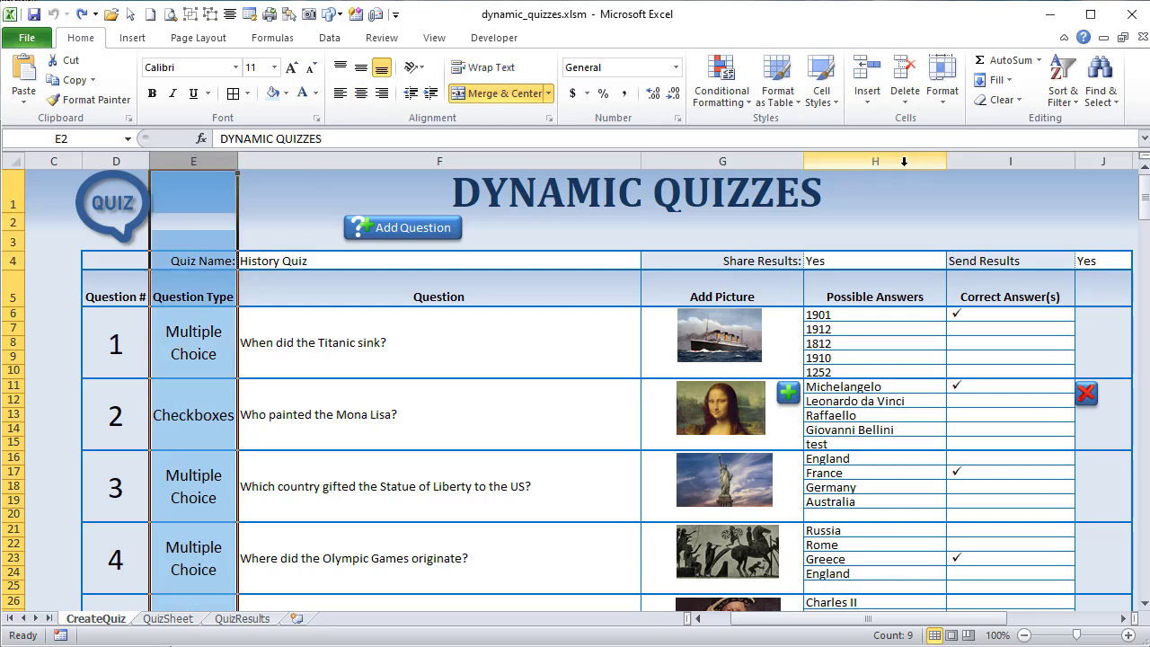
left_click(902, 162)
left_click(1072, 192)
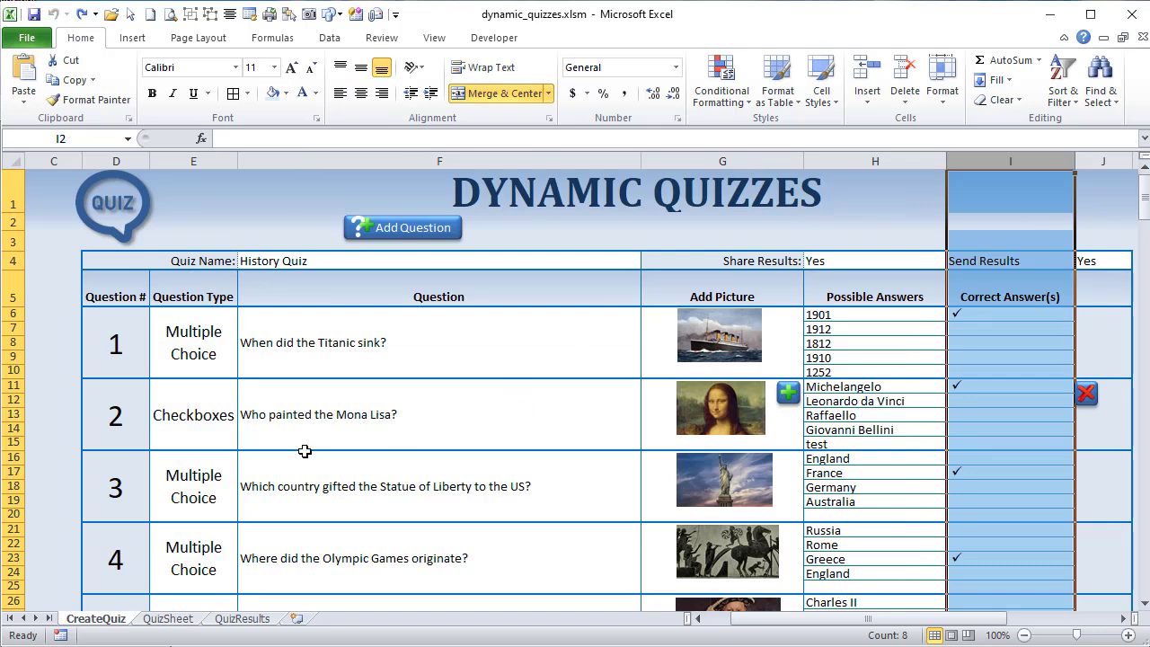
Step: On QuizSheet, set the question number in B2 to 2 and back to 3, and check the type formula in D2
left_click(167, 621)
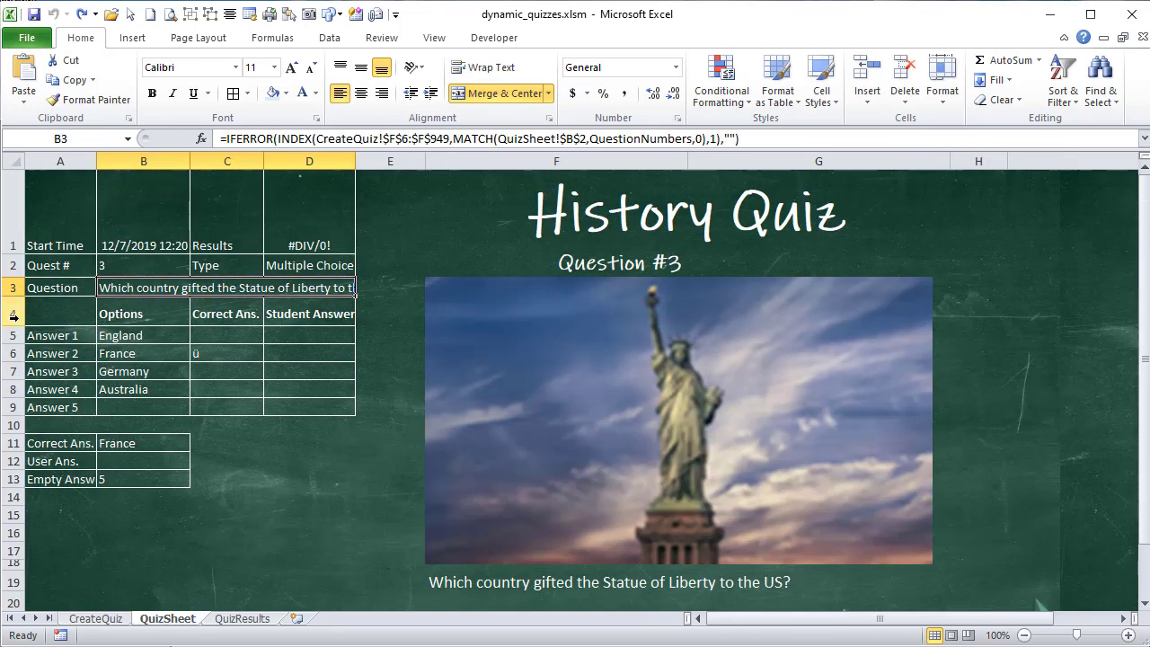
left_click(115, 266)
type("2")
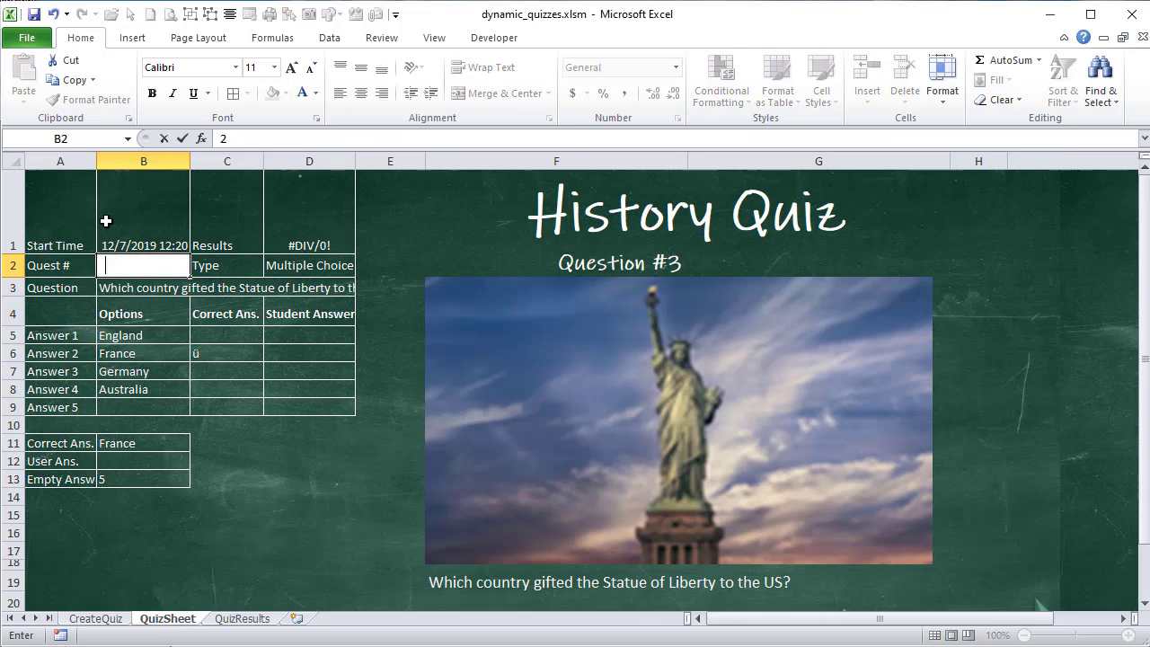
key("Tab")
left_click(123, 267)
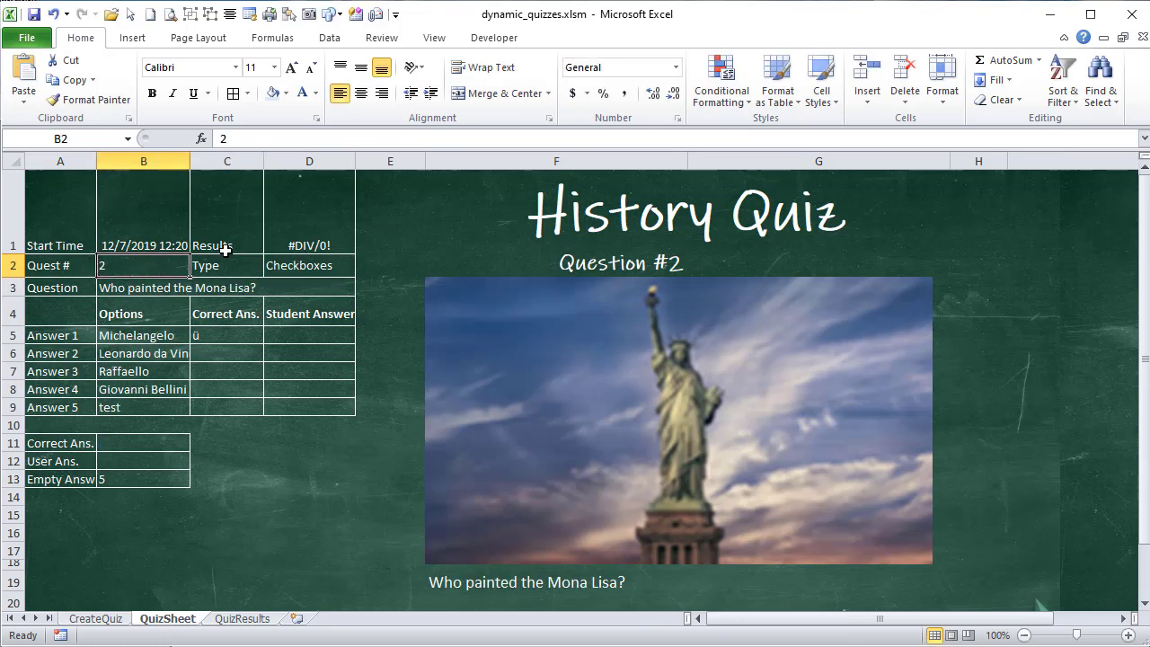
type("3")
key("Tab")
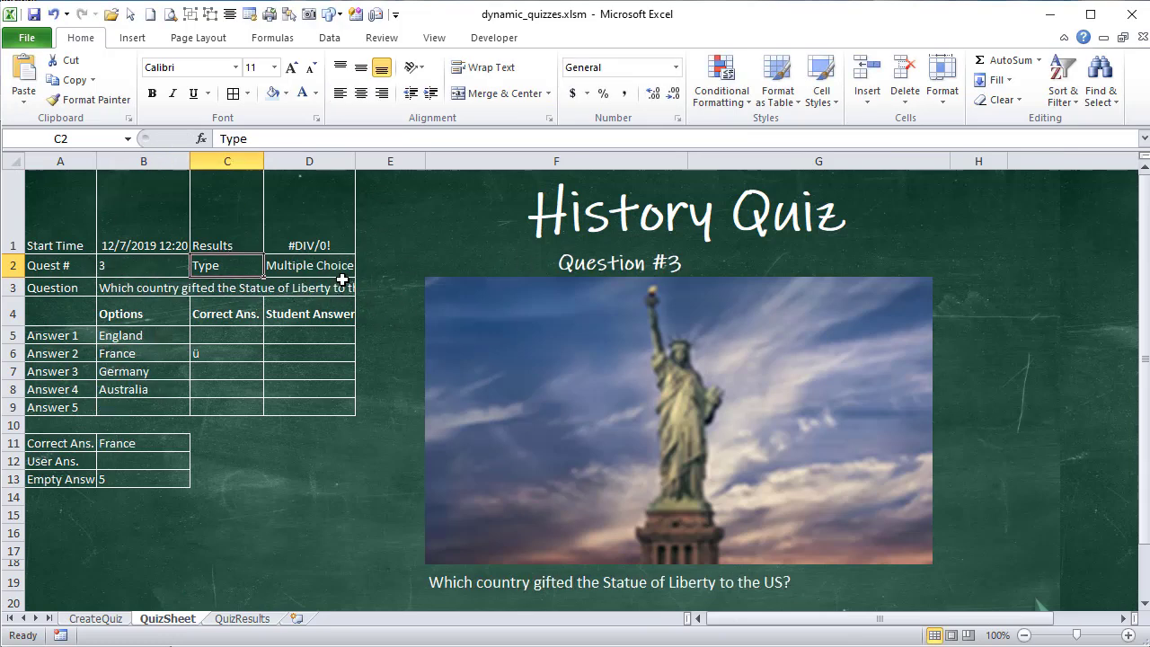
left_click(272, 266)
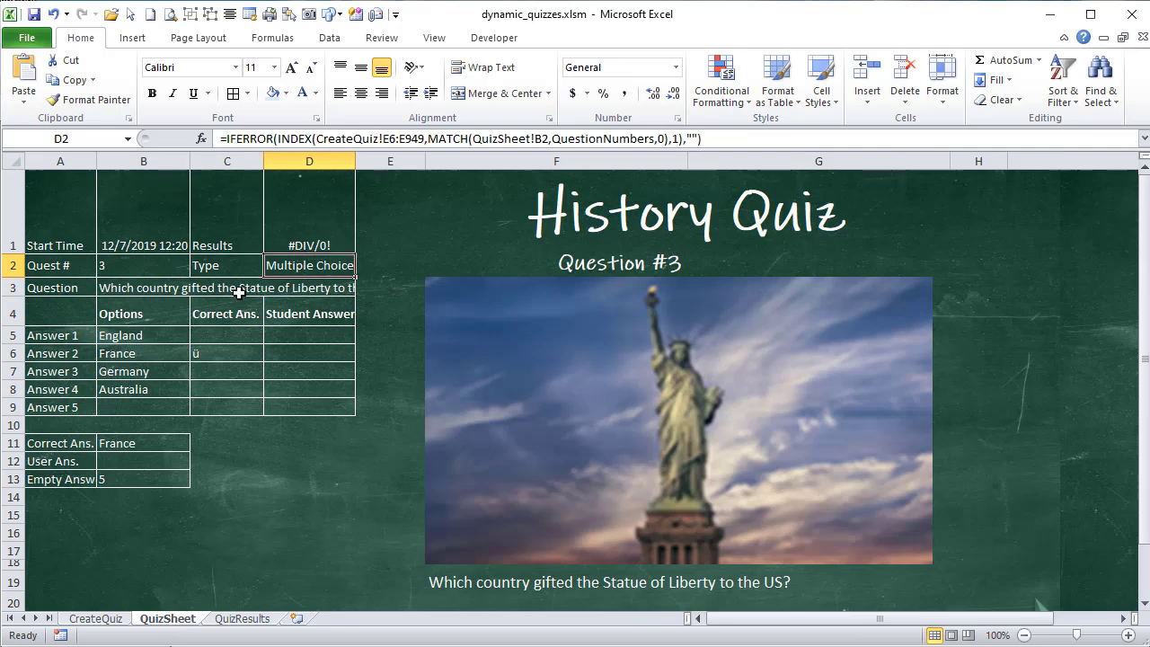
Step: Inspect the answer choices of question 3 and the formula in the fifth answer cell, F23
scroll(268, 468, "down", 2)
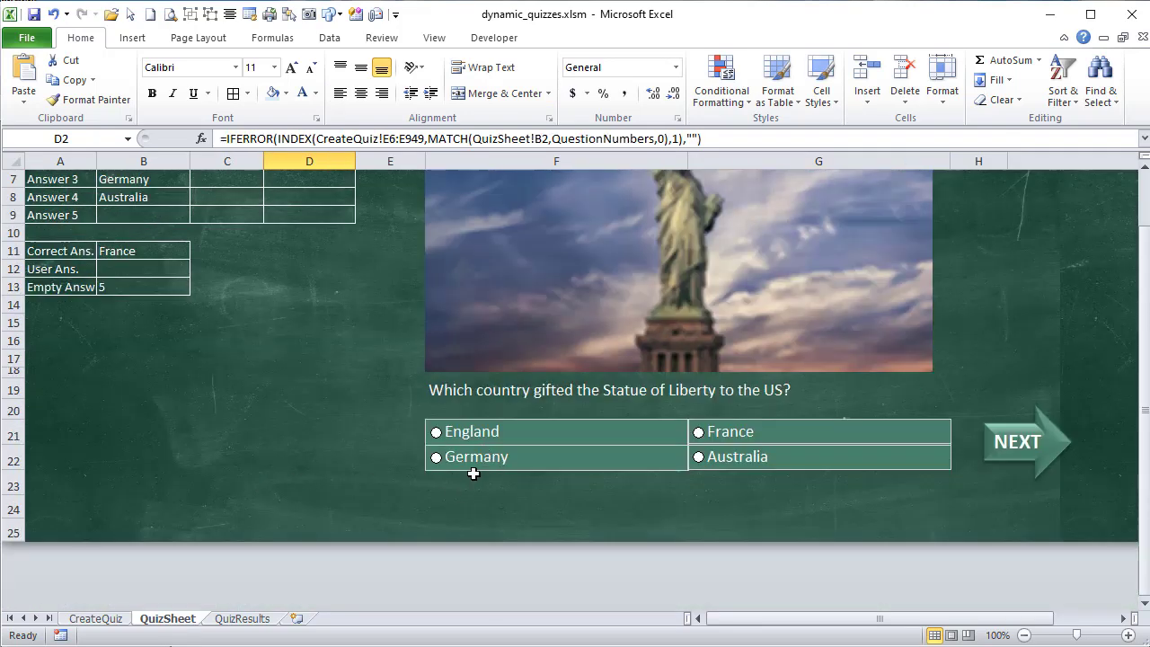
left_click(383, 431)
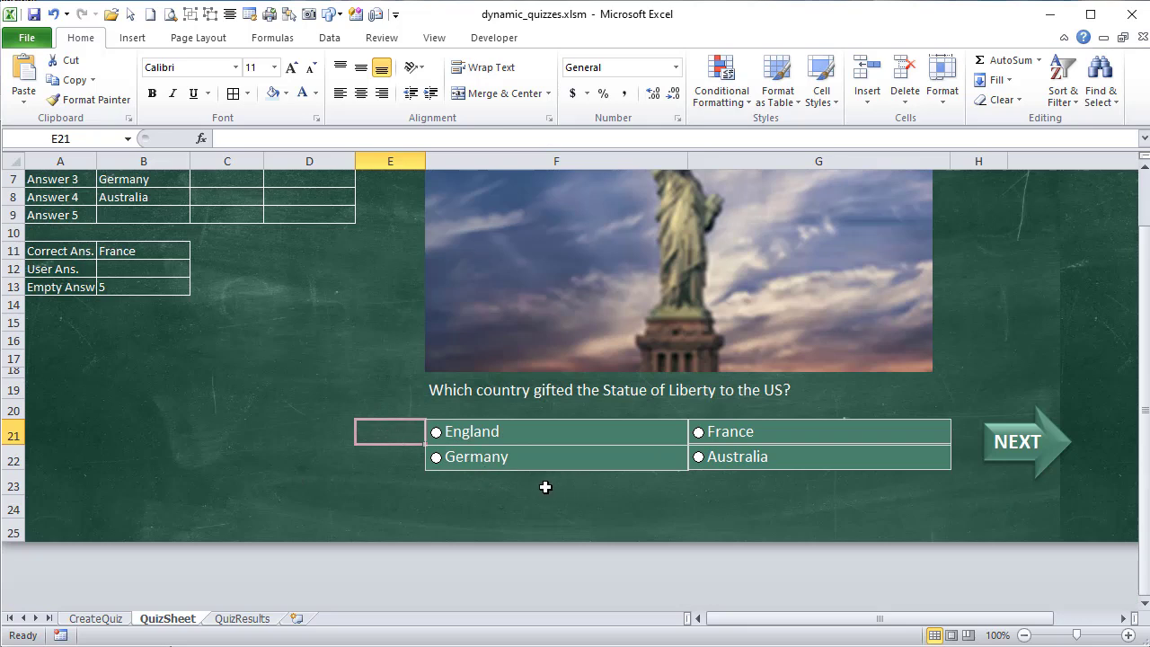
scroll(398, 452, "up", 1)
left_click(517, 547)
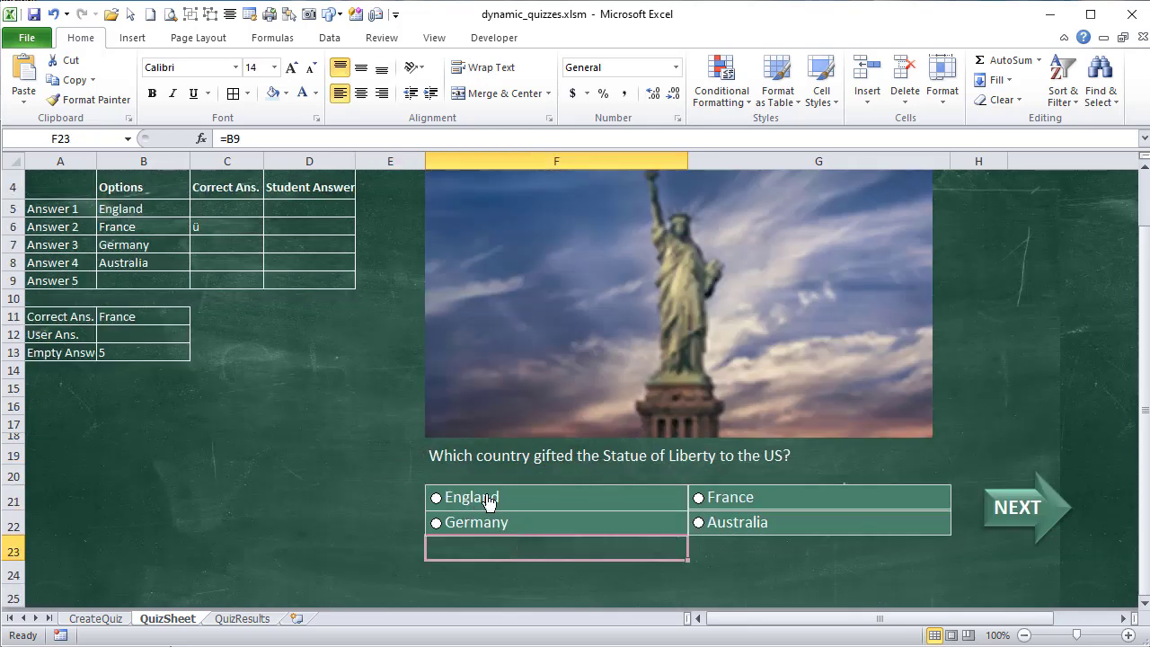
Step: Try to advance past the unanswered Statue of Liberty question, answer it with France and advance to question 4
left_click(1017, 514)
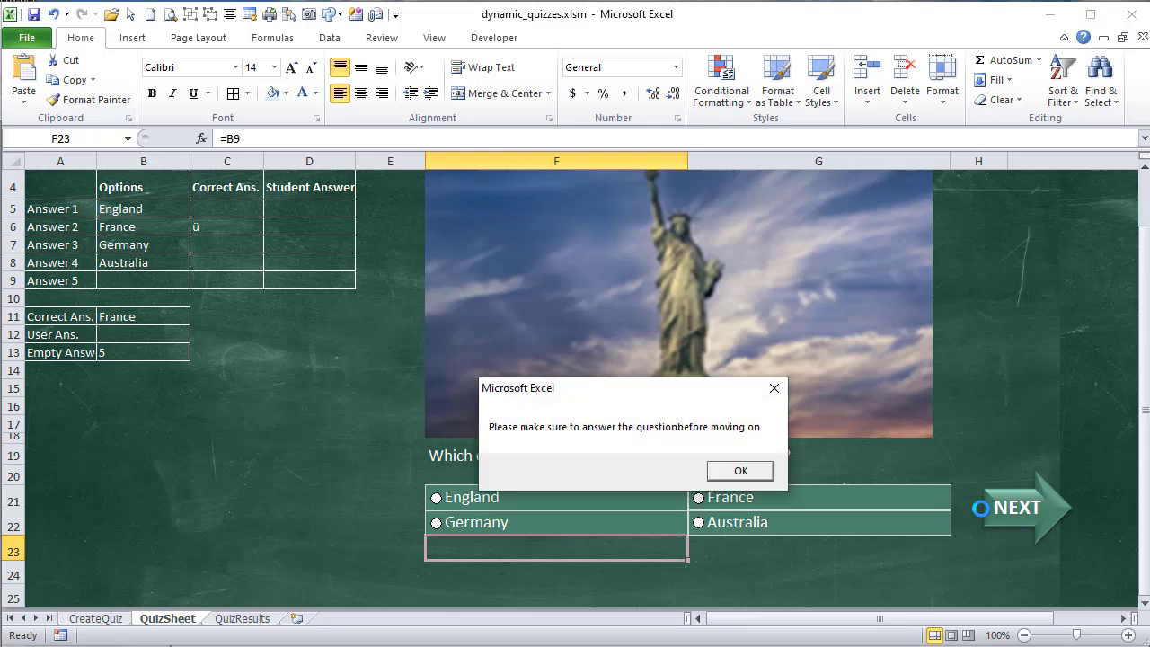
left_click(721, 476)
left_click(728, 502)
left_click(1034, 507)
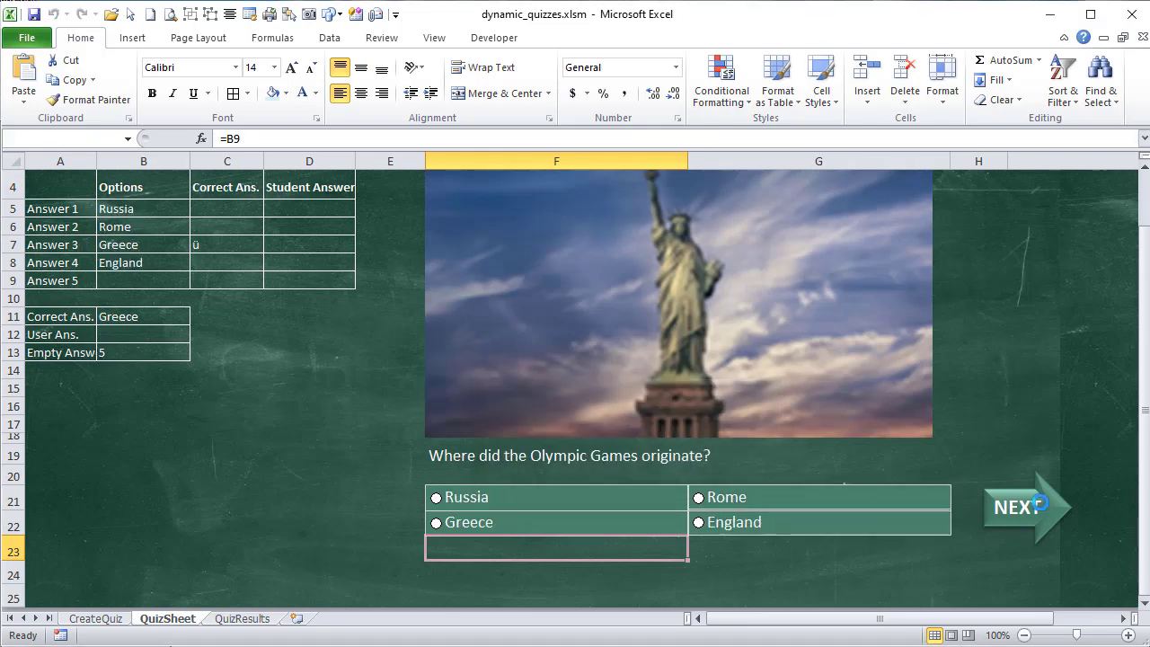
scroll(980, 489, "down", 3)
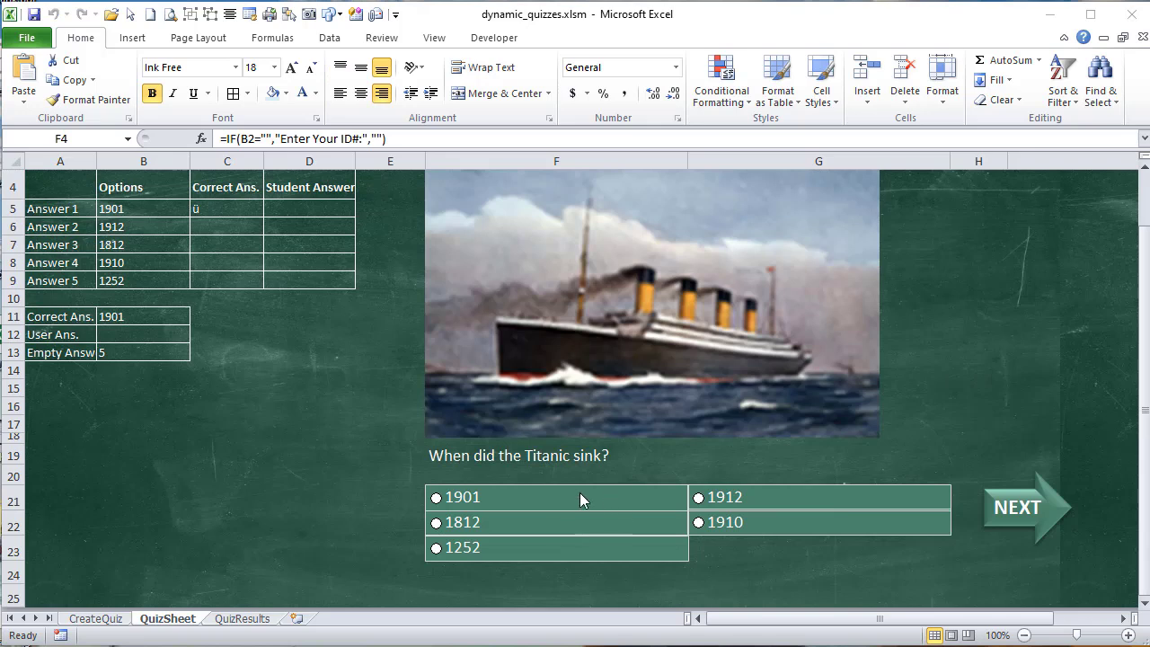
Step: Inspect the cells around the 1252 answer of the Titanic question and the formula in F23
left_click(752, 548)
left_click(350, 542)
key("Right")
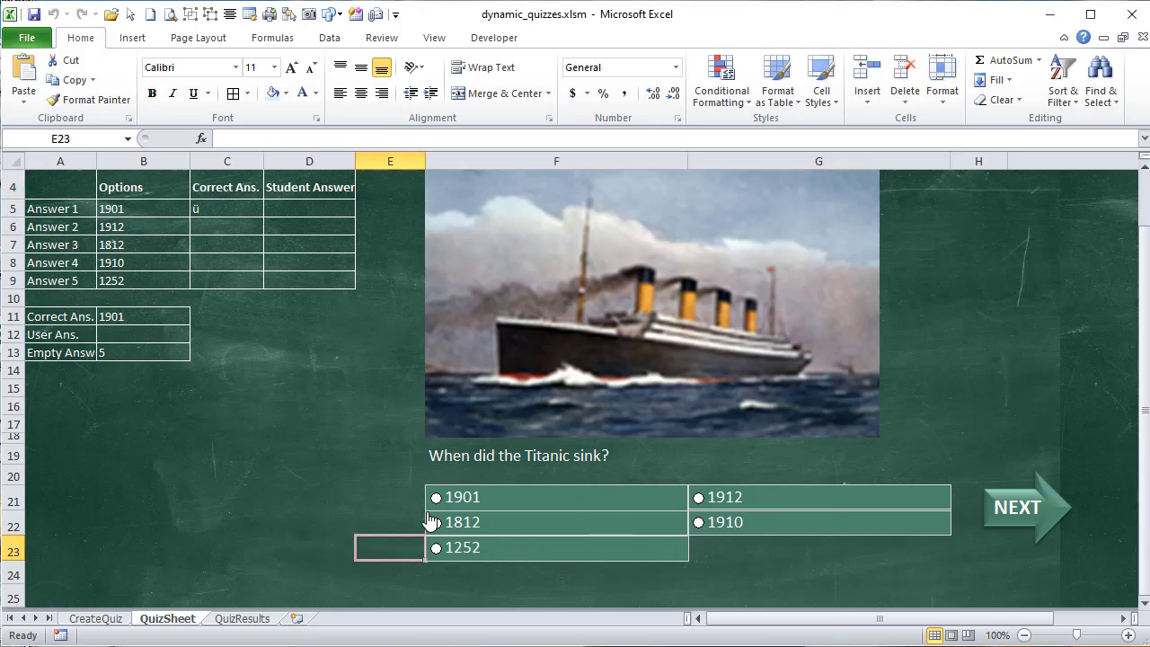
key("Right")
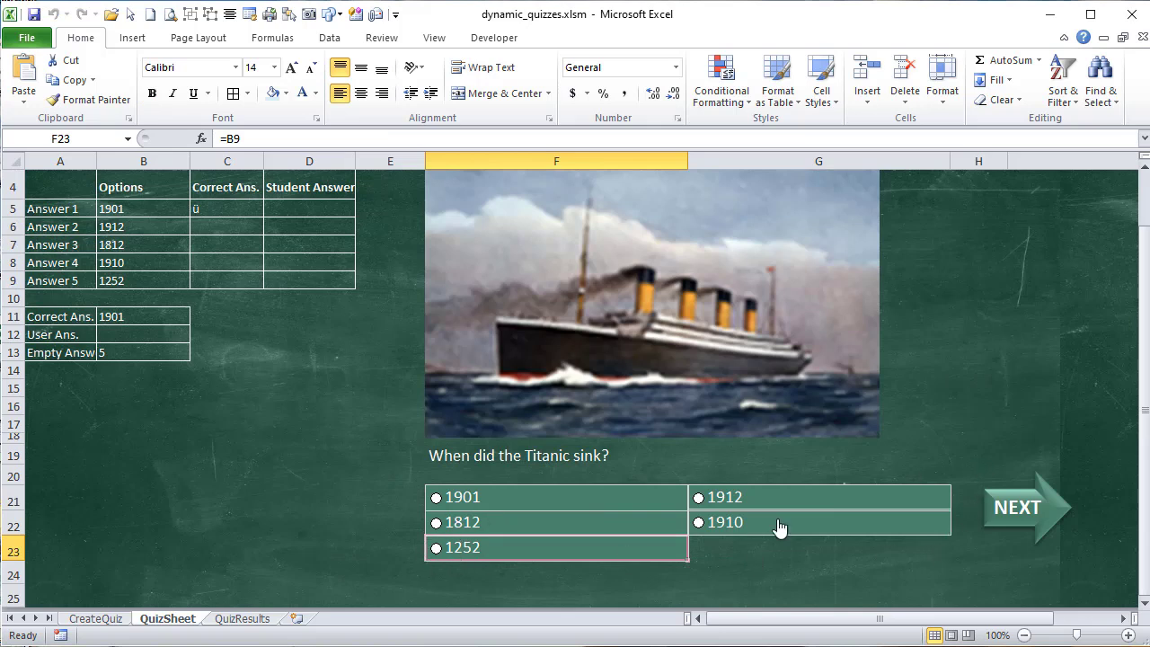
Step: Try to advance past the unanswered Titanic question, and proceed to the Mona Lisa question
left_click(1007, 514)
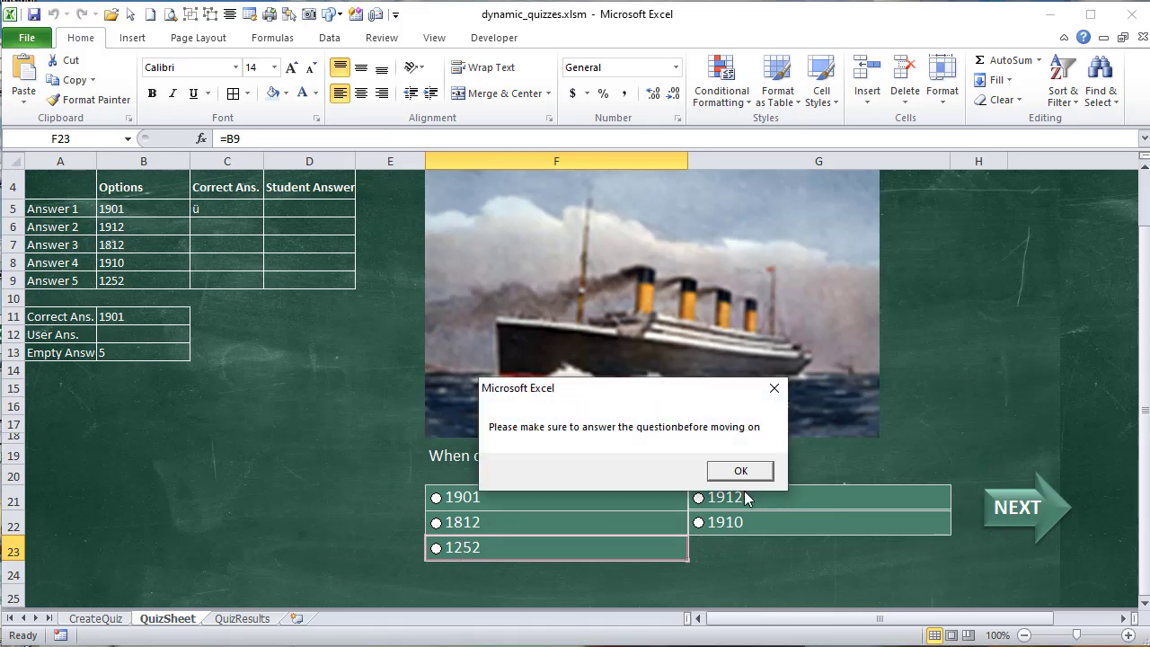
left_click(742, 471)
left_click(1005, 505)
scroll(488, 551, "down", 3)
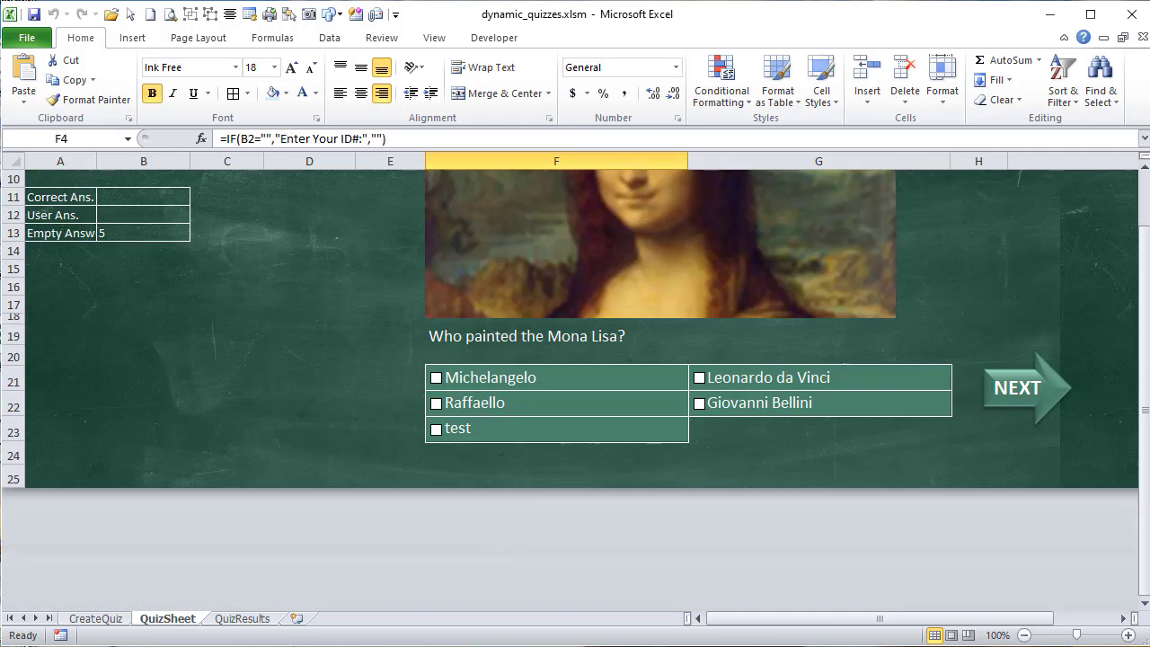
Step: Answer the Mona Lisa question with Giovanni Bellini, advance to question 3 and check the formula in F23
left_click(699, 402)
left_click(1005, 388)
scroll(524, 406, "down", 1)
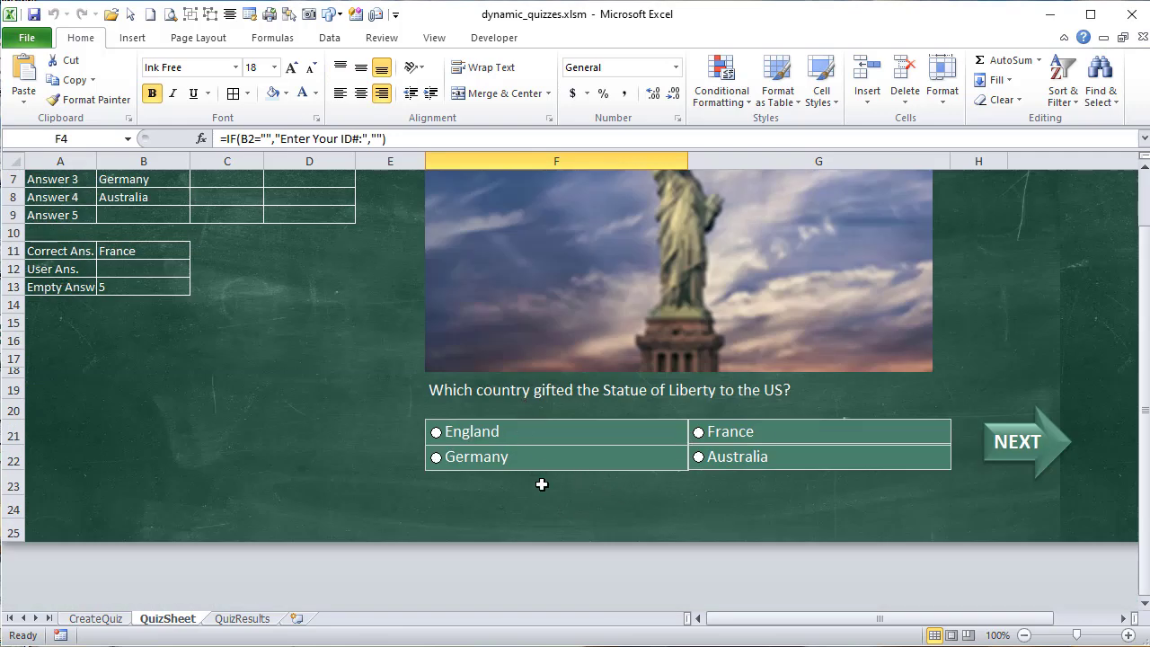
left_click(544, 491)
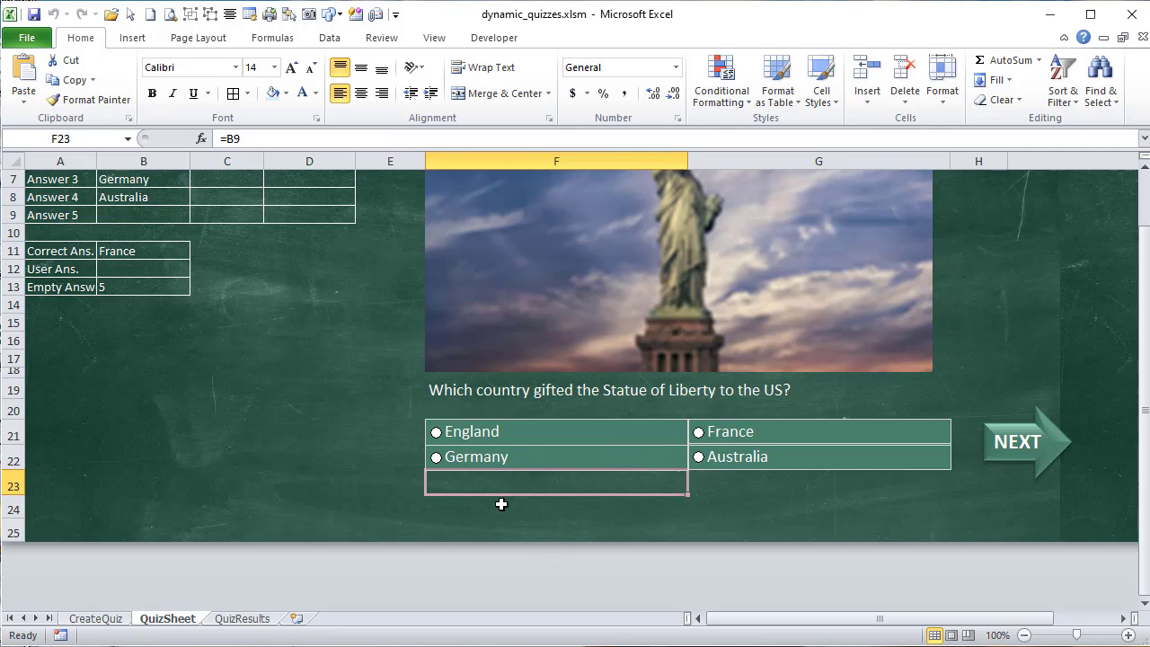
Step: Check the lookup formula behind Answer 5 in B9 of the answer options table
scroll(390, 472, "up", 2)
left_click_drag(118, 335, 120, 405)
left_click(120, 405)
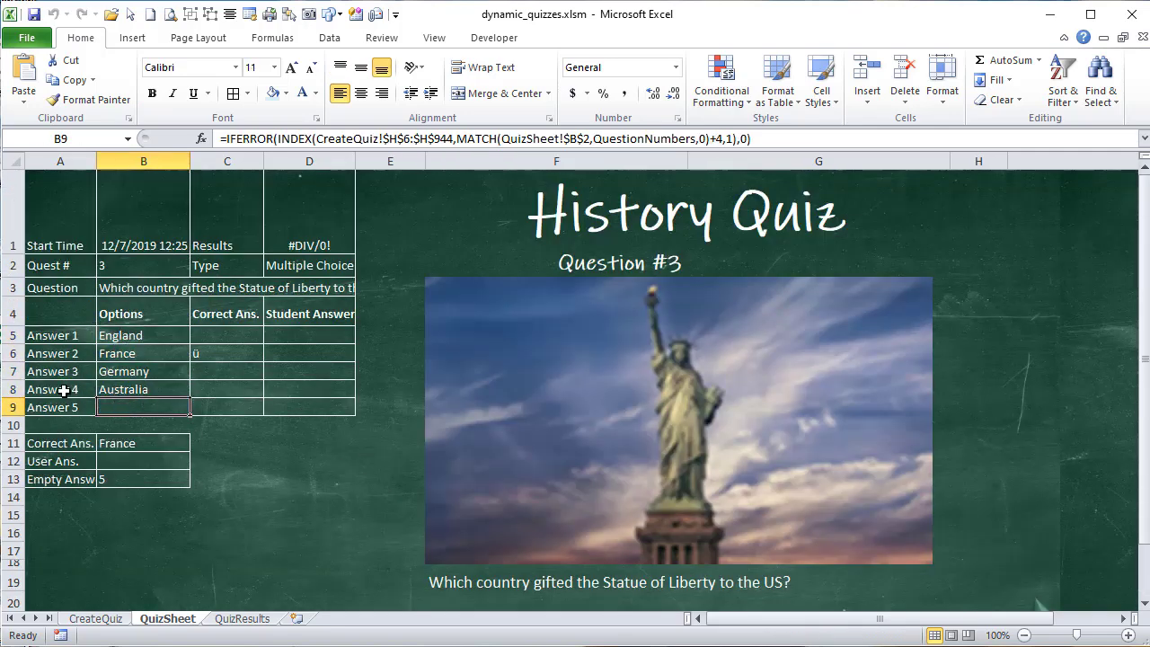
scroll(153, 449, "down", 2)
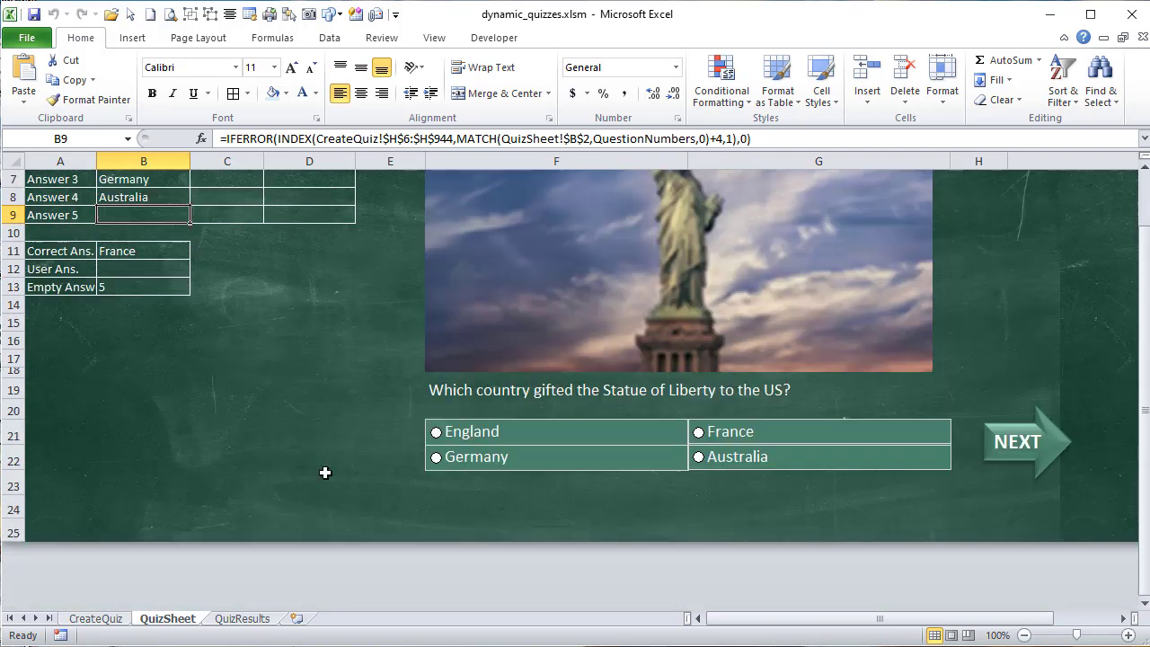
Step: Inspect the conditional formatting rule =$B$9=0 on F23, including its fill settings, without changing it
left_click(436, 486)
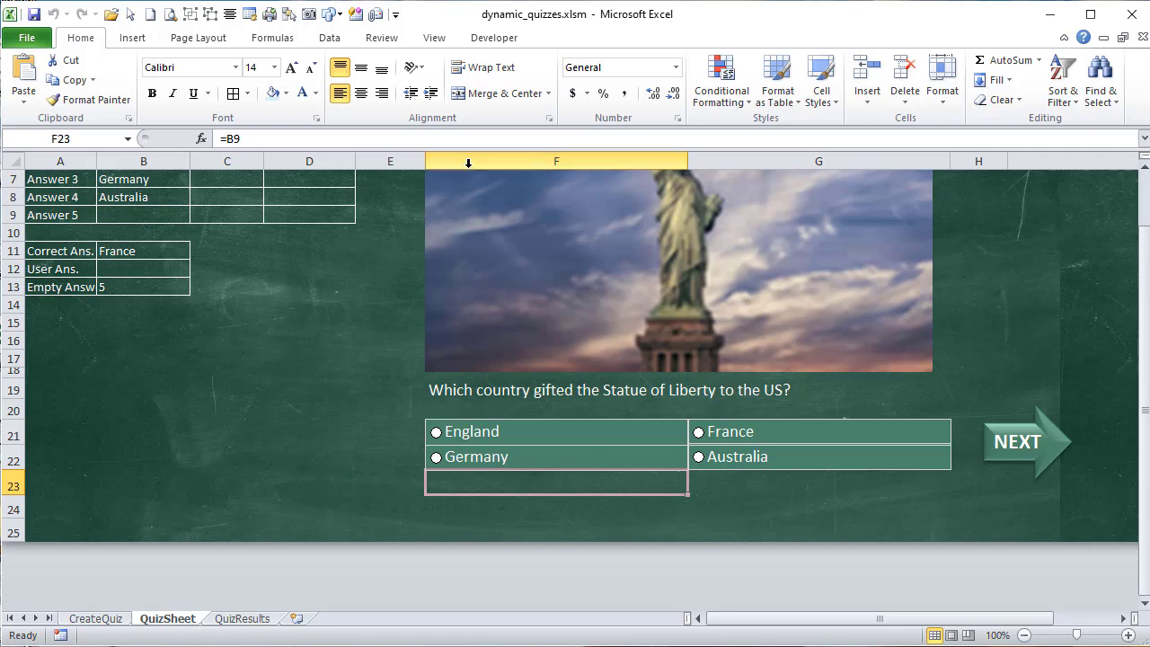
left_click(726, 99)
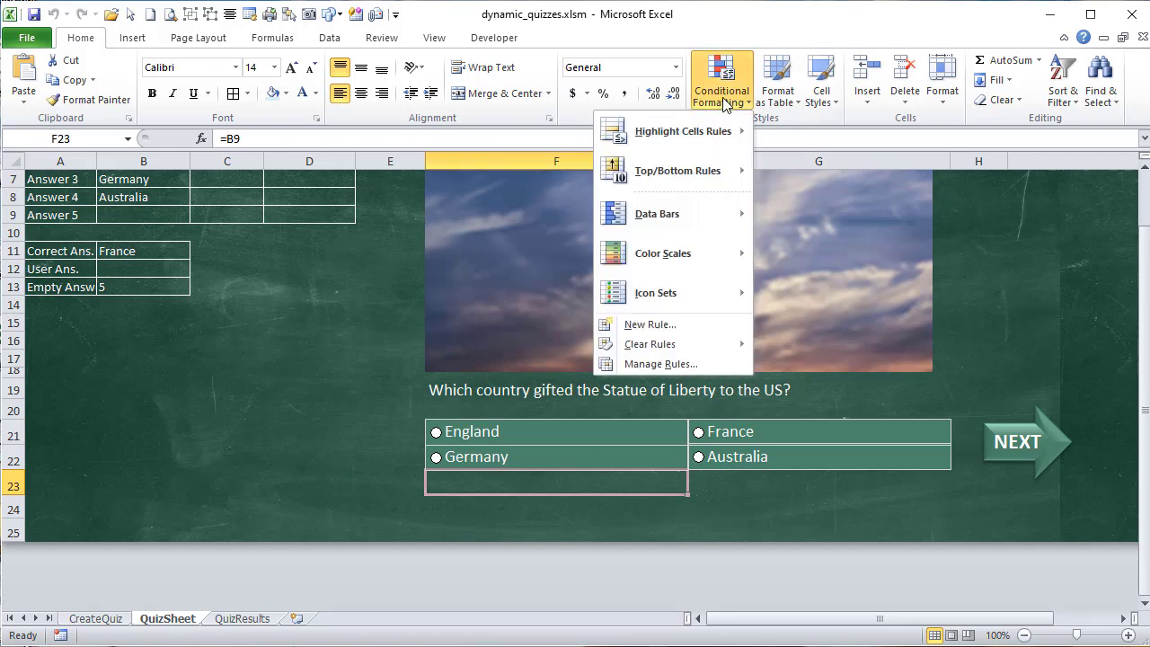
left_click(661, 364)
left_click(403, 269)
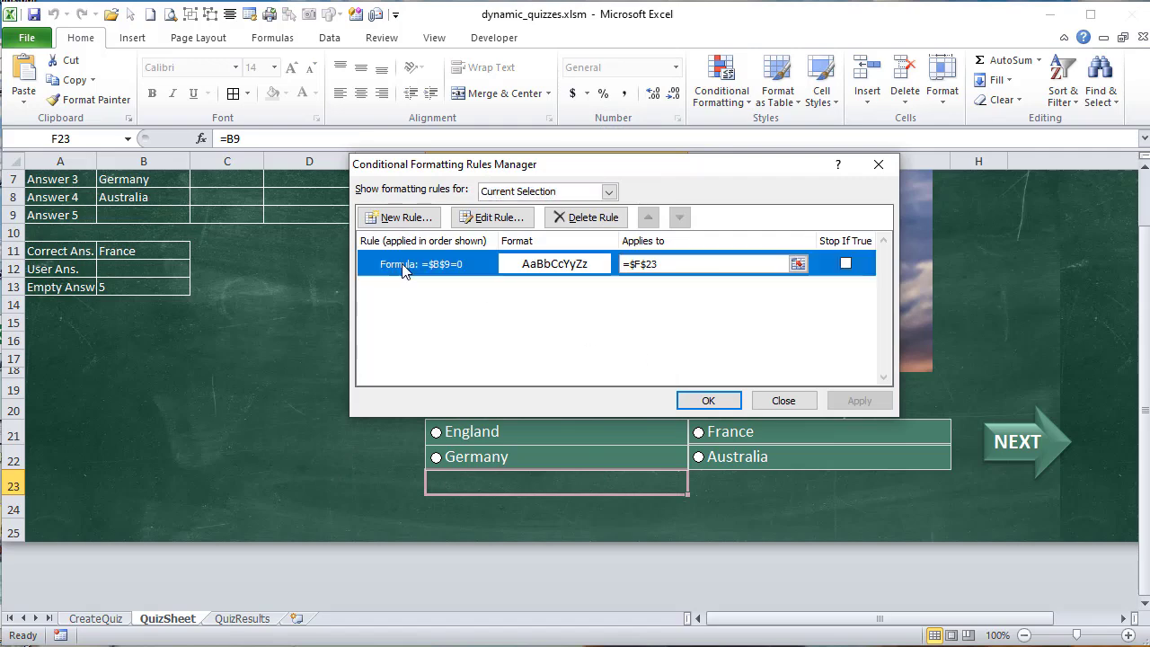
left_click(493, 216)
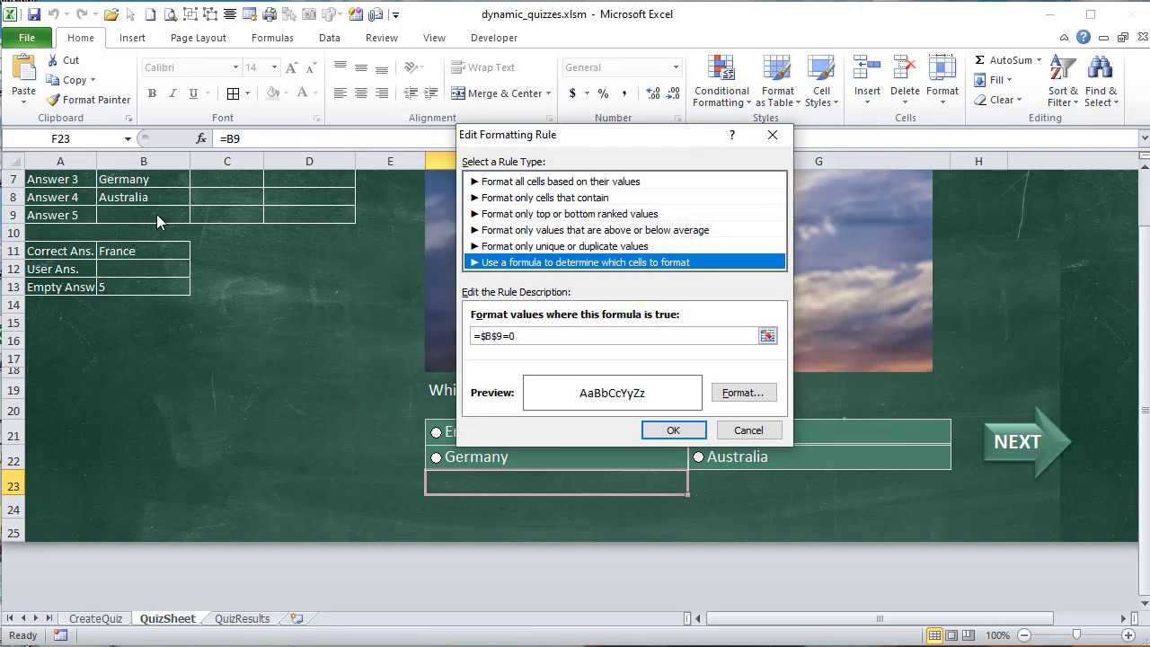
left_click(737, 393)
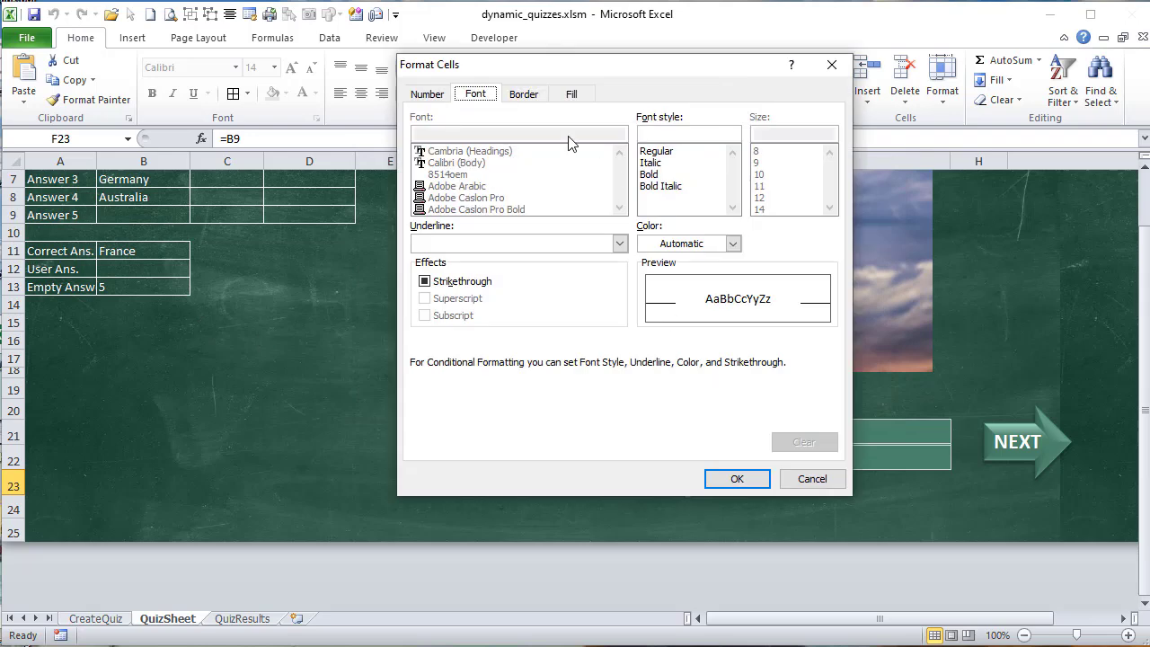
left_click(573, 95)
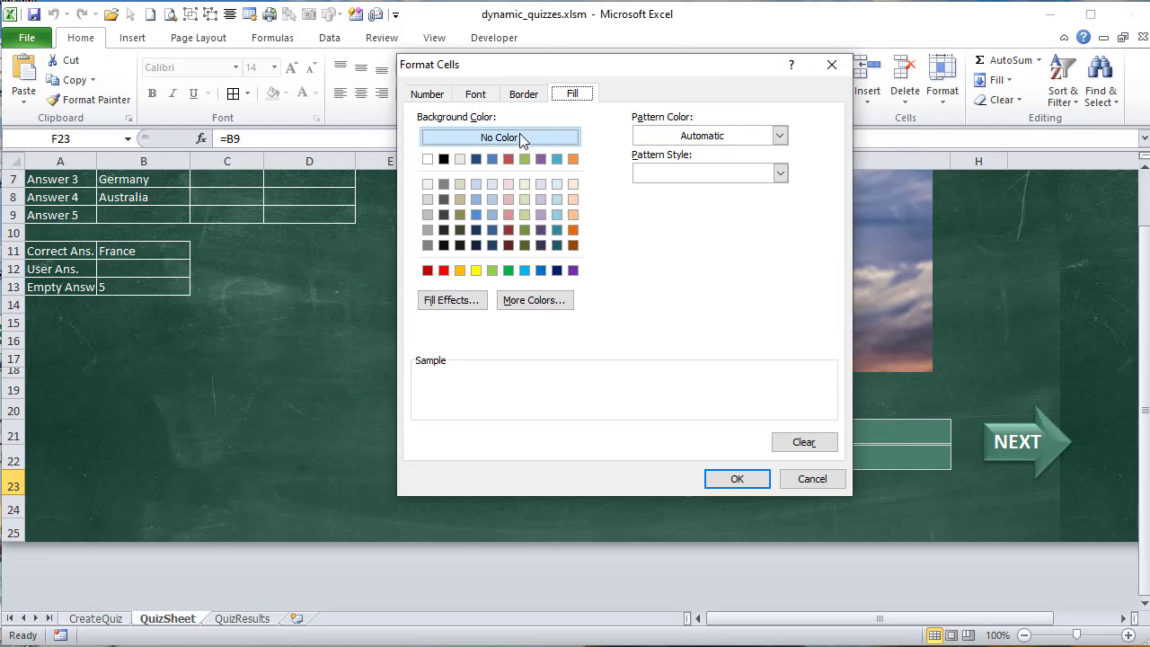
left_click(814, 479)
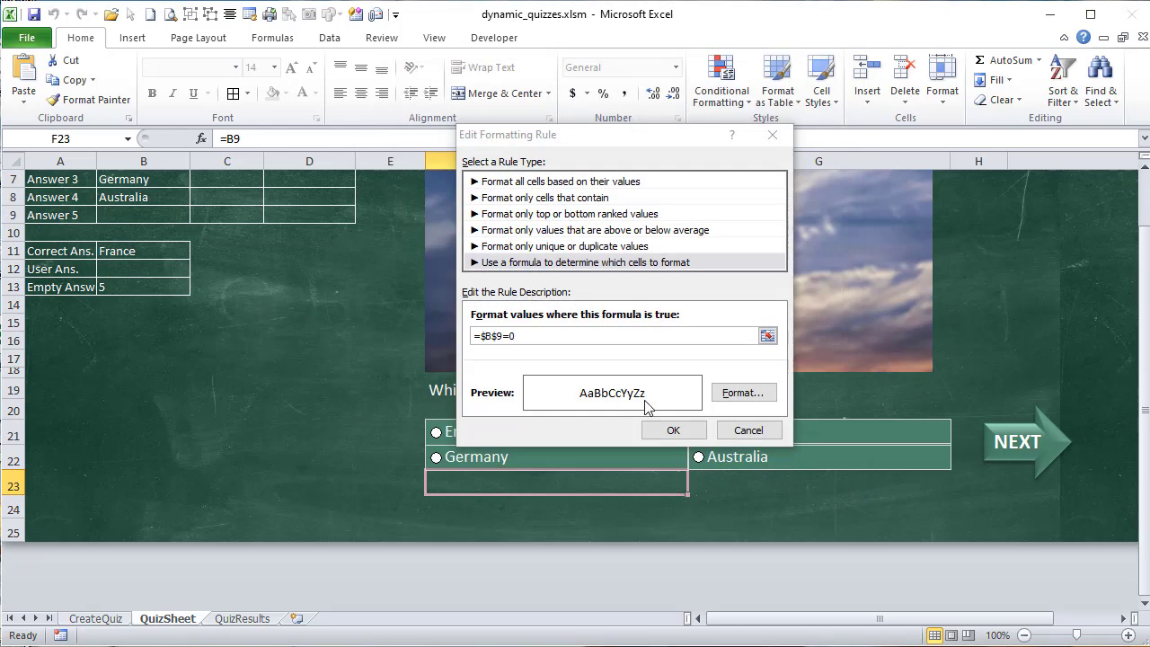
left_click(749, 431)
left_click(780, 397)
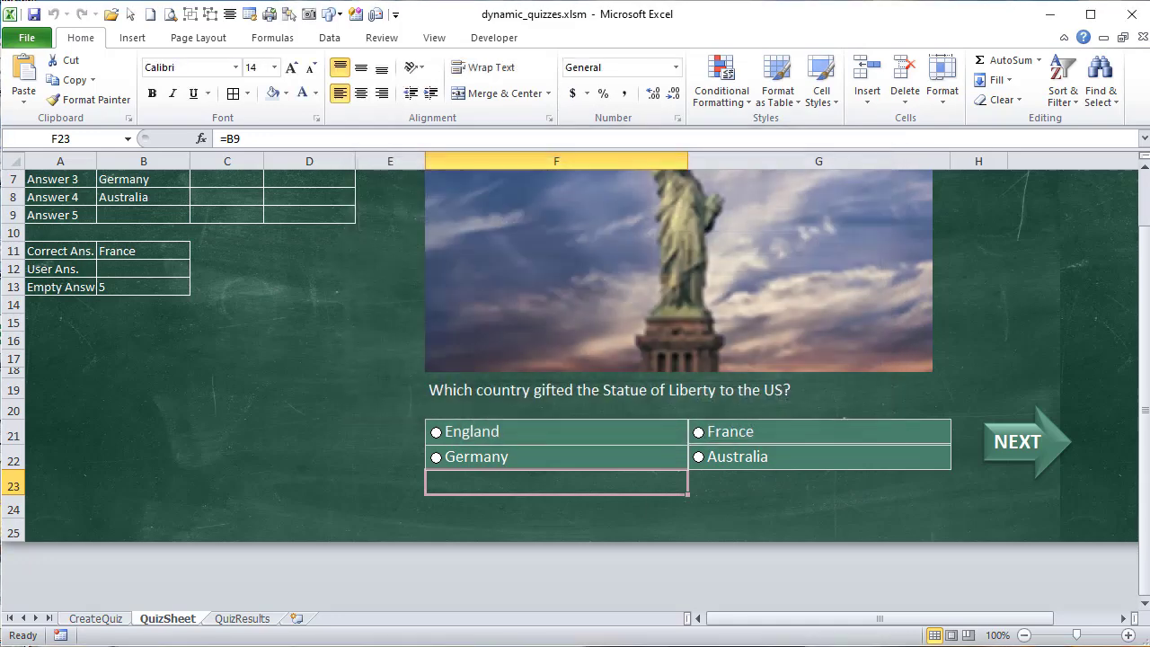
Step: Reset the quiz by running the ResetQuiz macro and restart it with an entry in the name field
key("alt+F11")
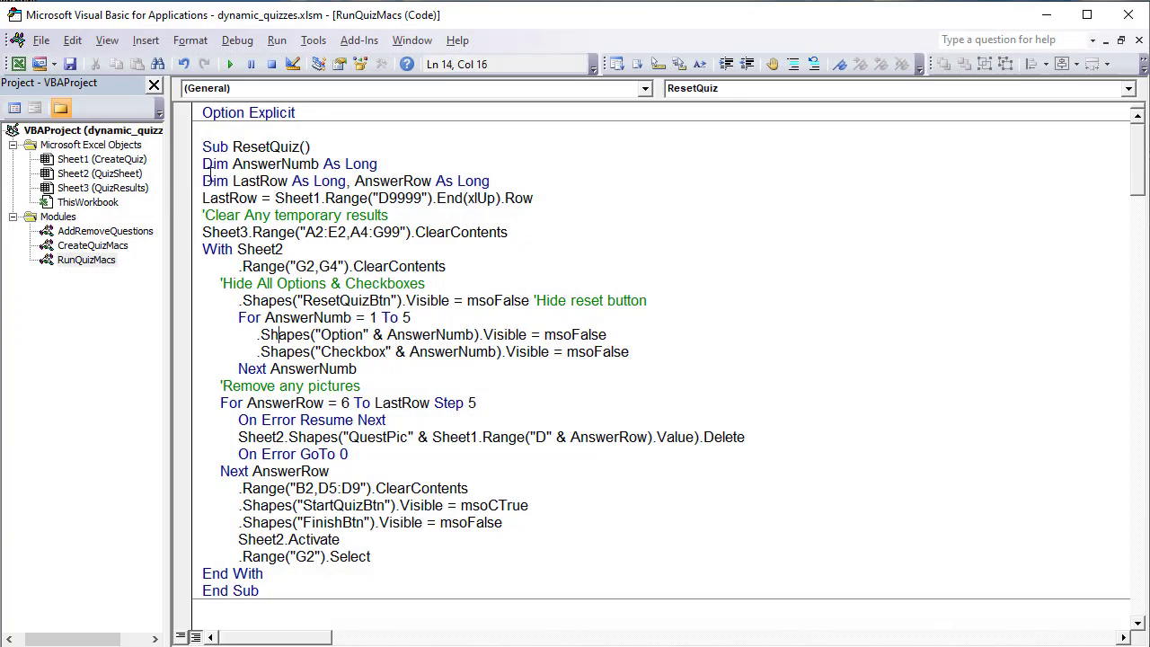
left_click(232, 64)
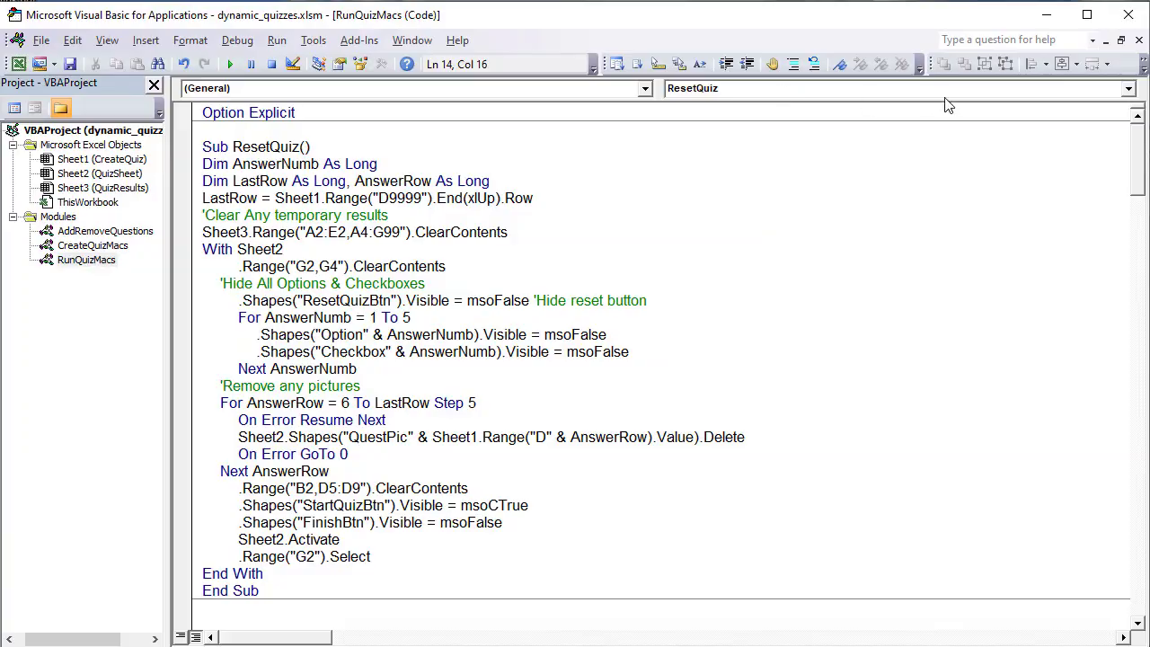
left_click(1047, 14)
type("mae")
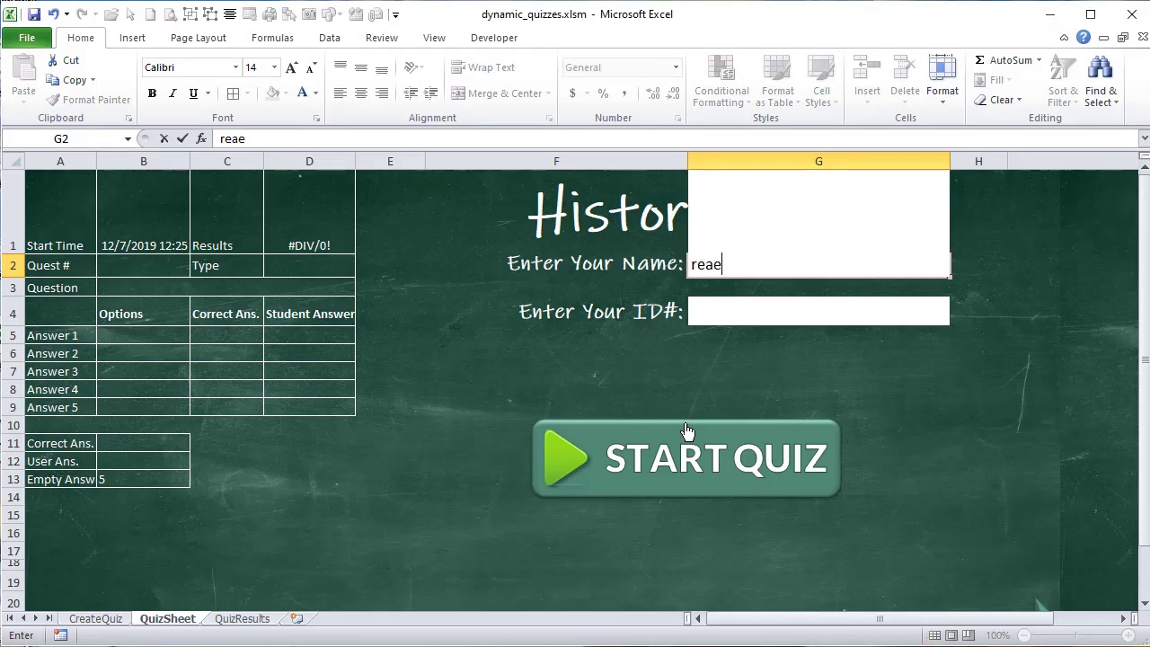
left_click(689, 444)
scroll(684, 449, "down", 2)
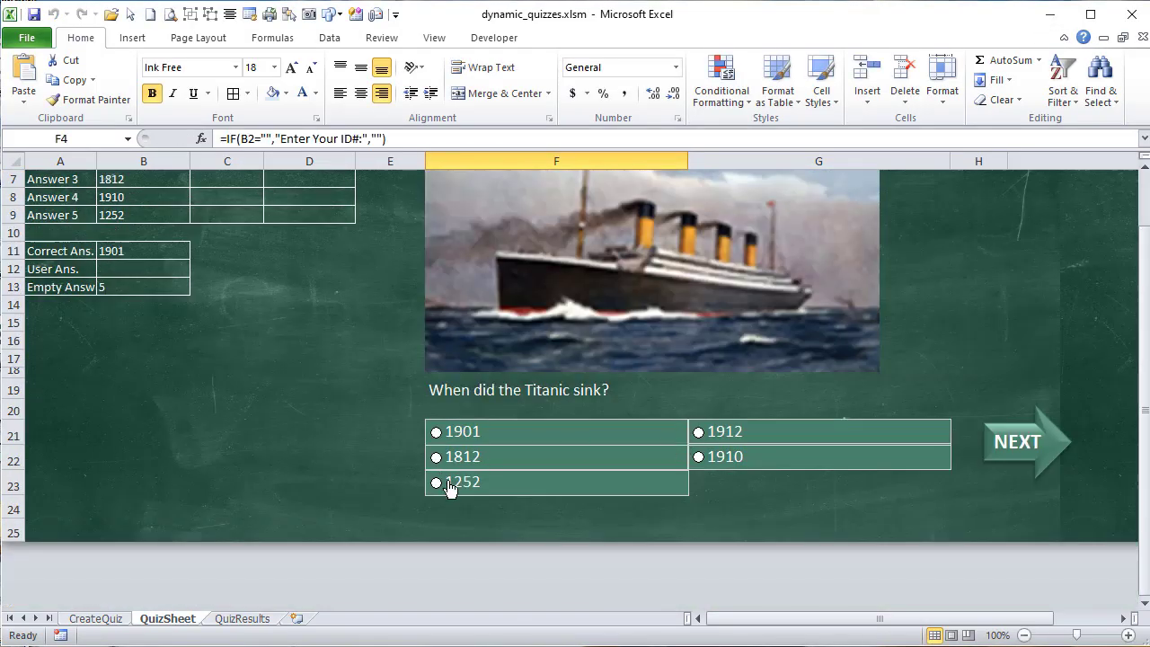
Step: Move the option button shape off the 1252 answer to the empty area below the answer tables and select F23
left_click(378, 485)
left_click(456, 490)
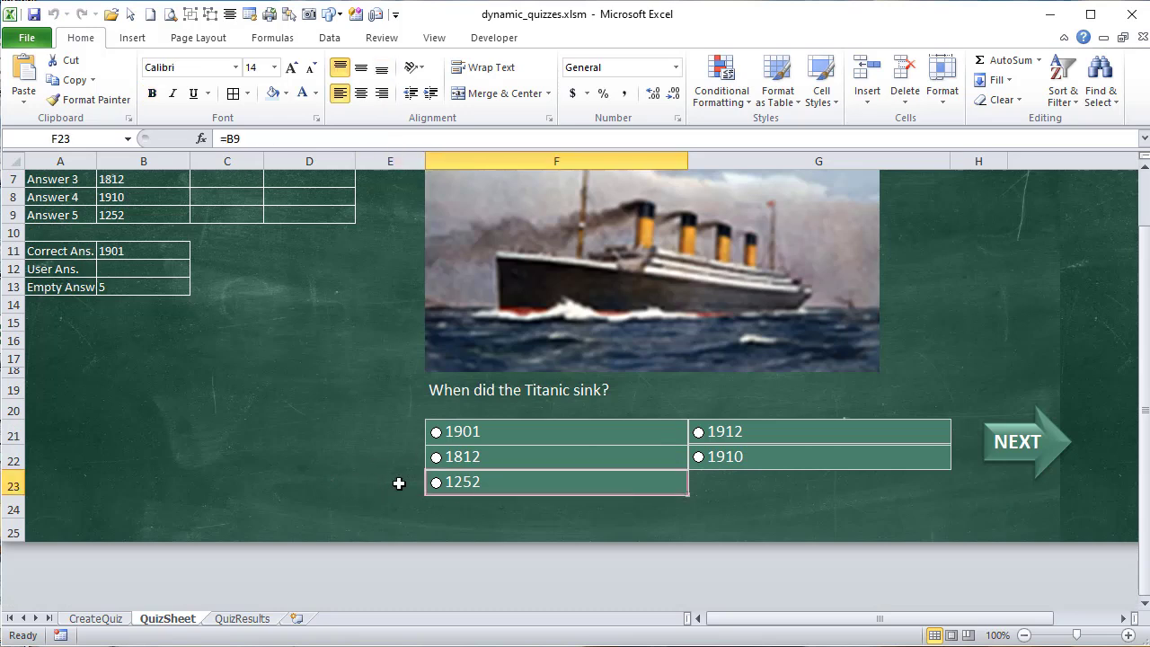
right_click(498, 486)
key("Escape")
left_click_drag(516, 493, 198, 385)
left_click(489, 483)
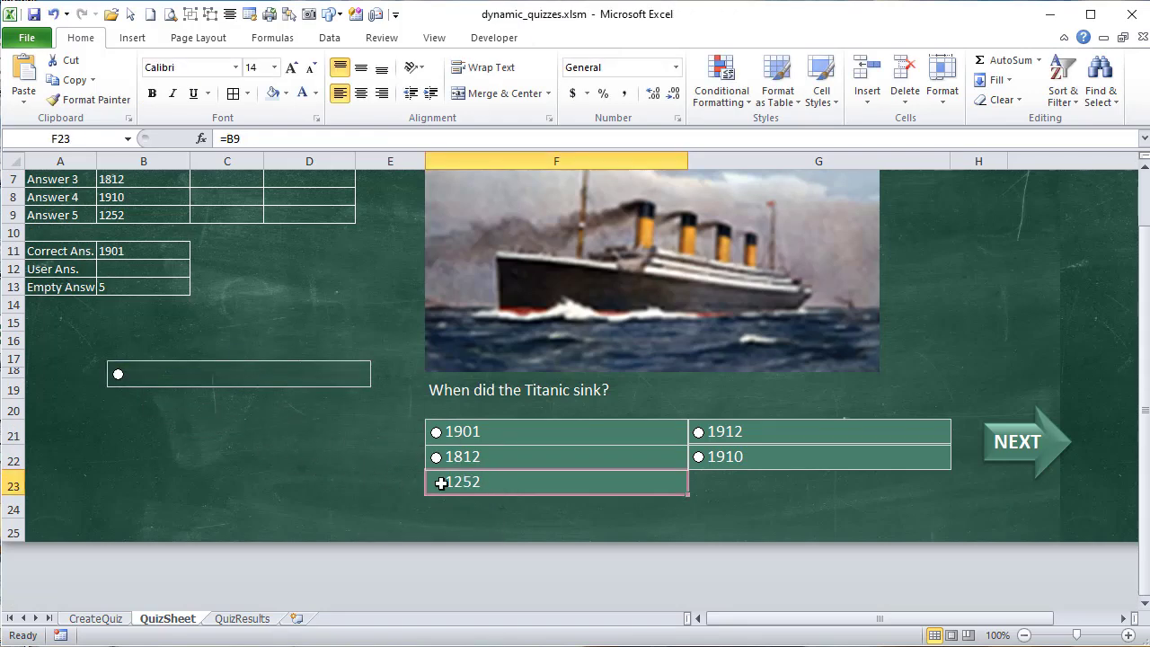
Step: Inspect the border and fill settings in the cell format of F23, the 1252 answer cell
scroll(325, 467, "up", 2)
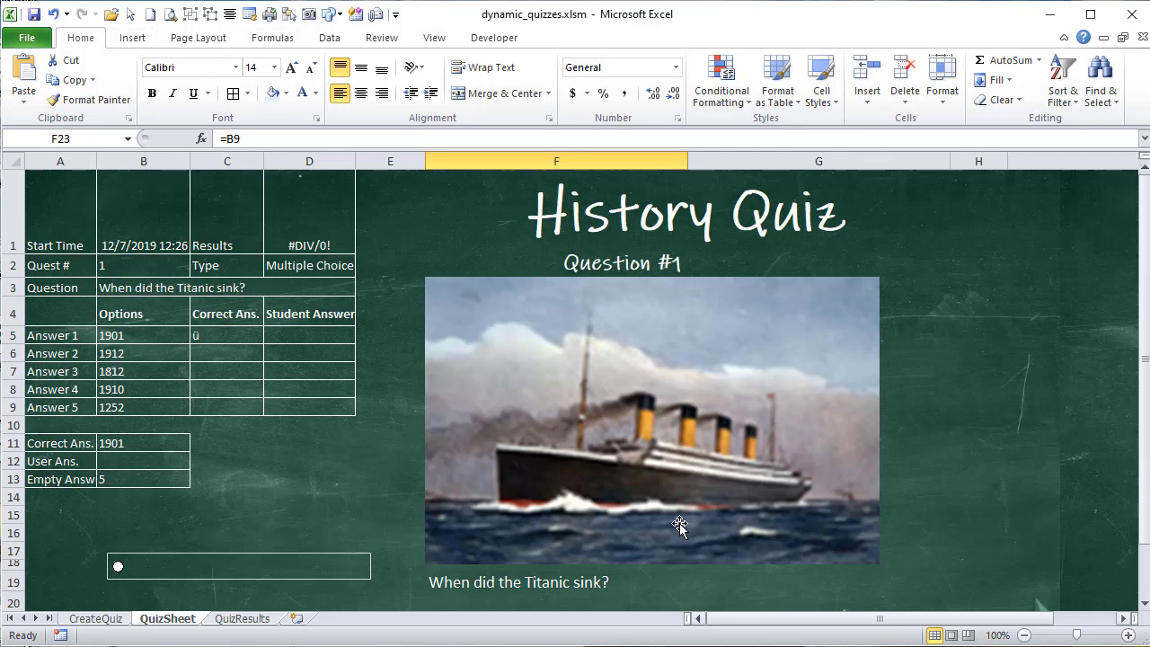
scroll(696, 565, "down", 2)
right_click(561, 485)
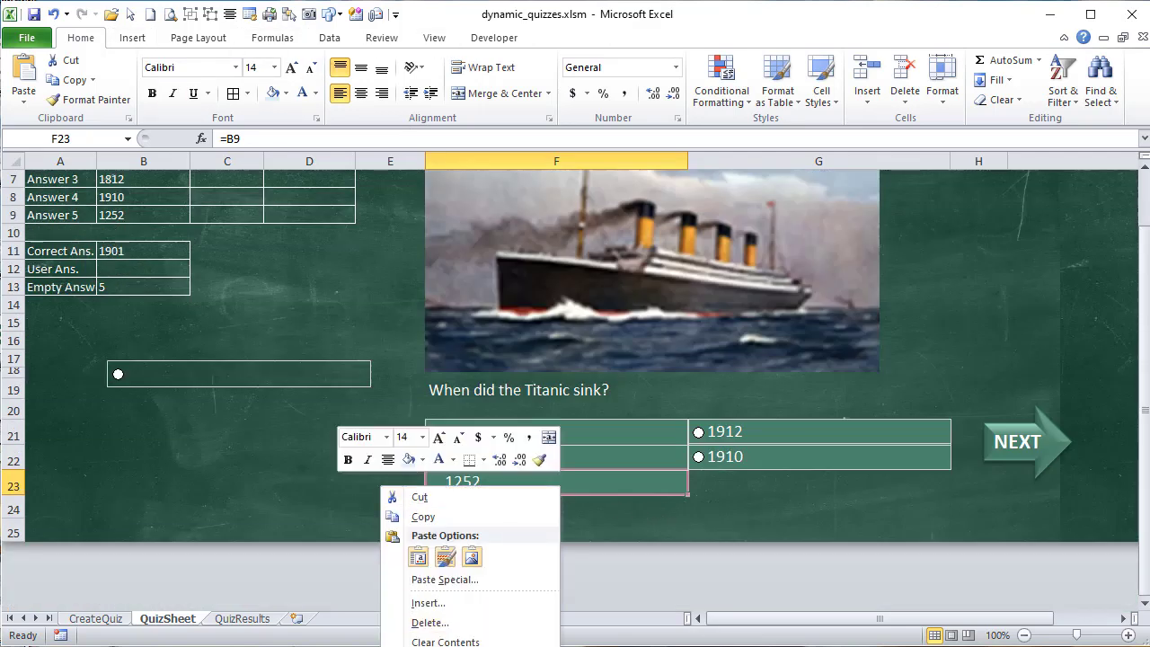
key("Escape")
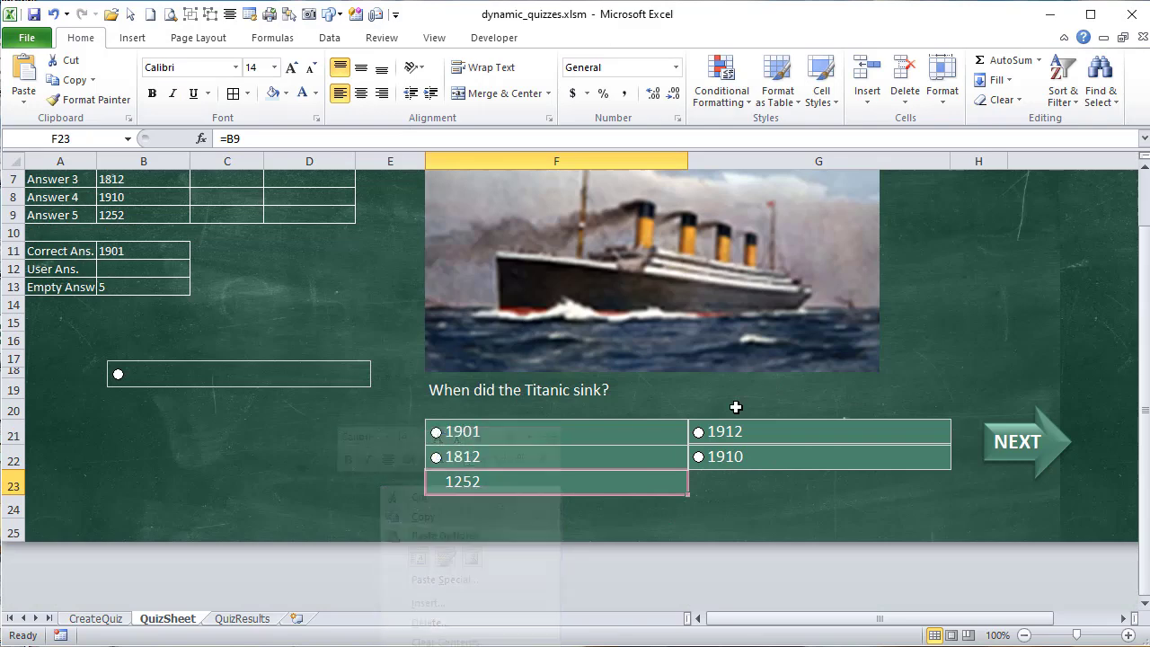
scroll(652, 429, "down", 4)
right_click(515, 280)
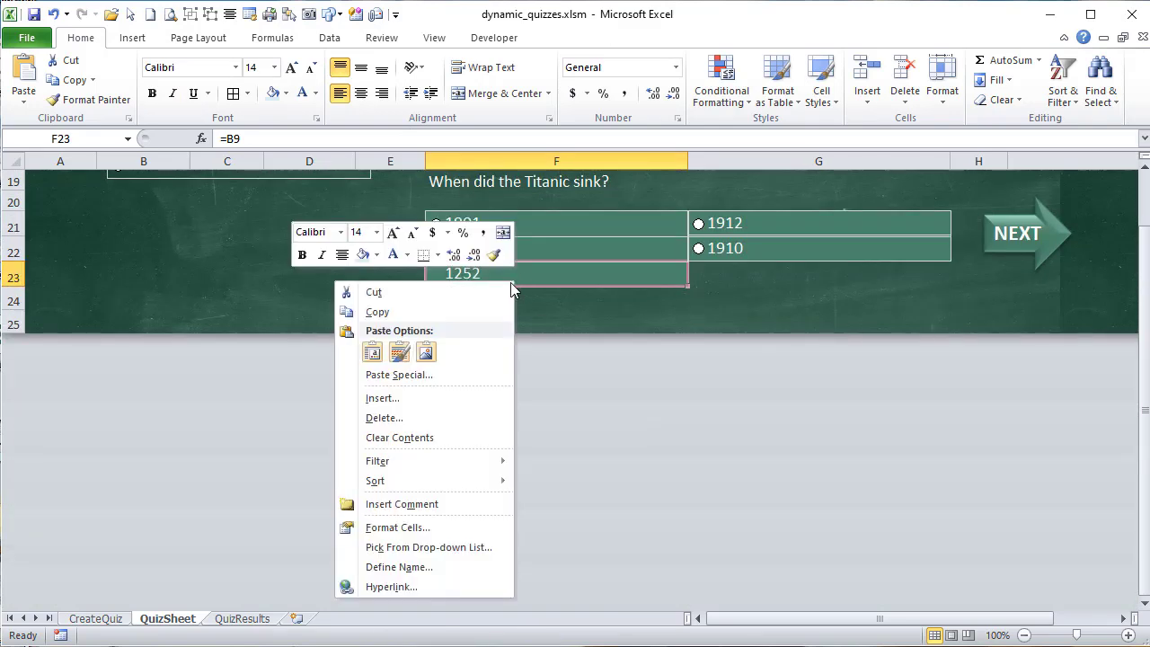
left_click(422, 526)
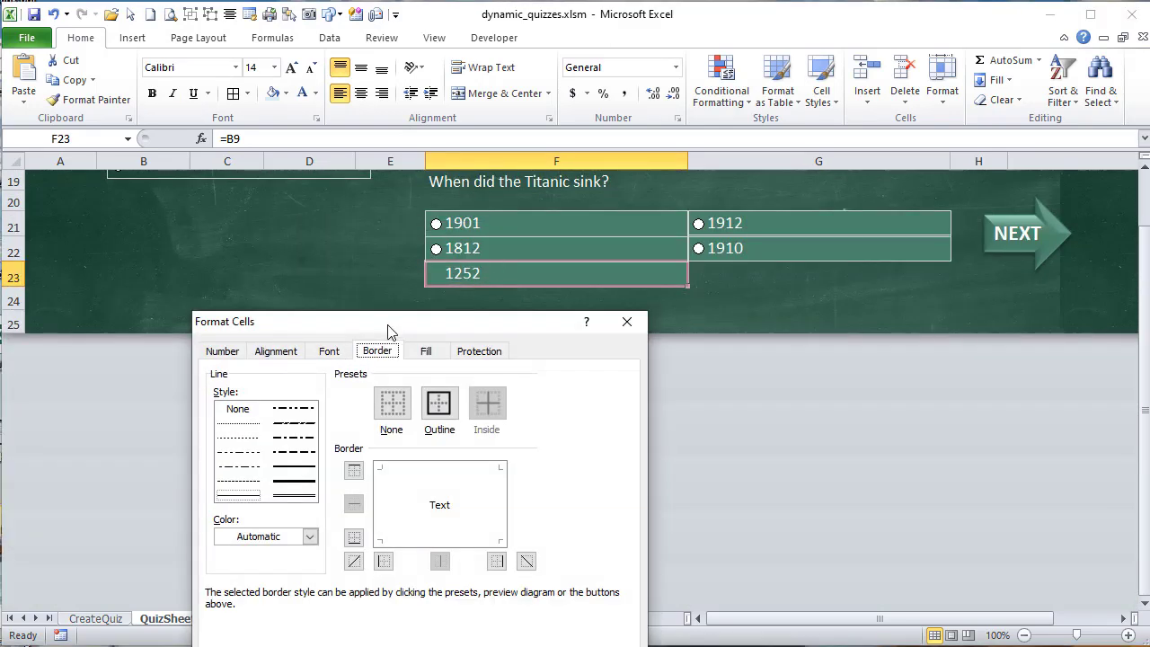
left_click_drag(384, 331, 392, 245)
left_click(435, 267)
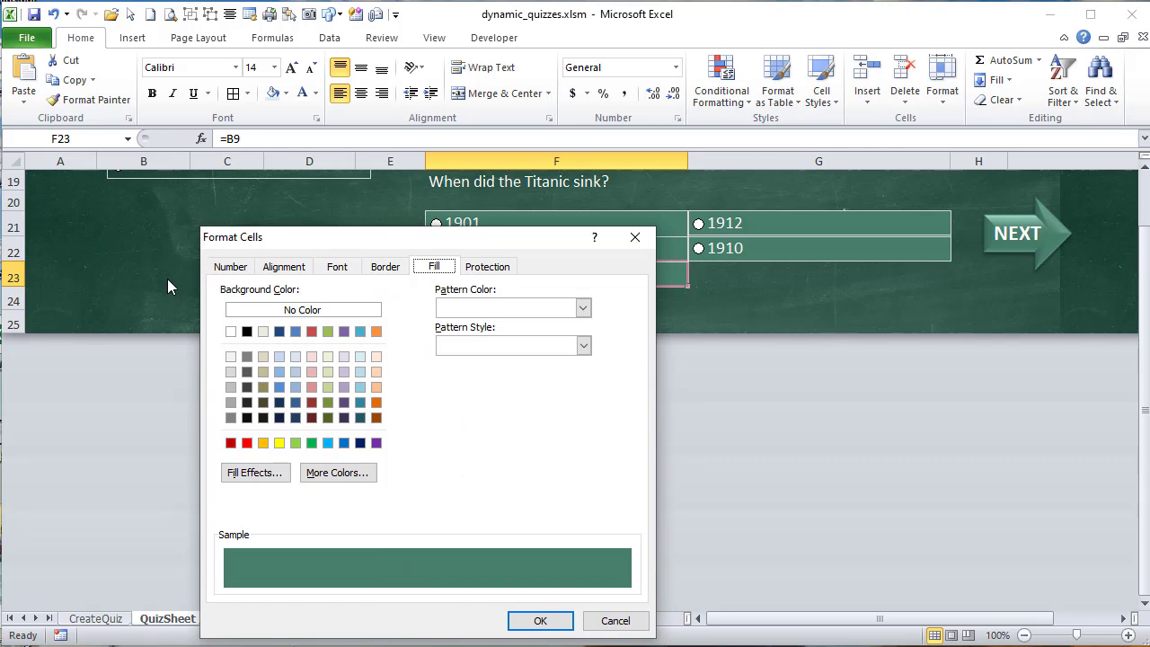
left_click(615, 620)
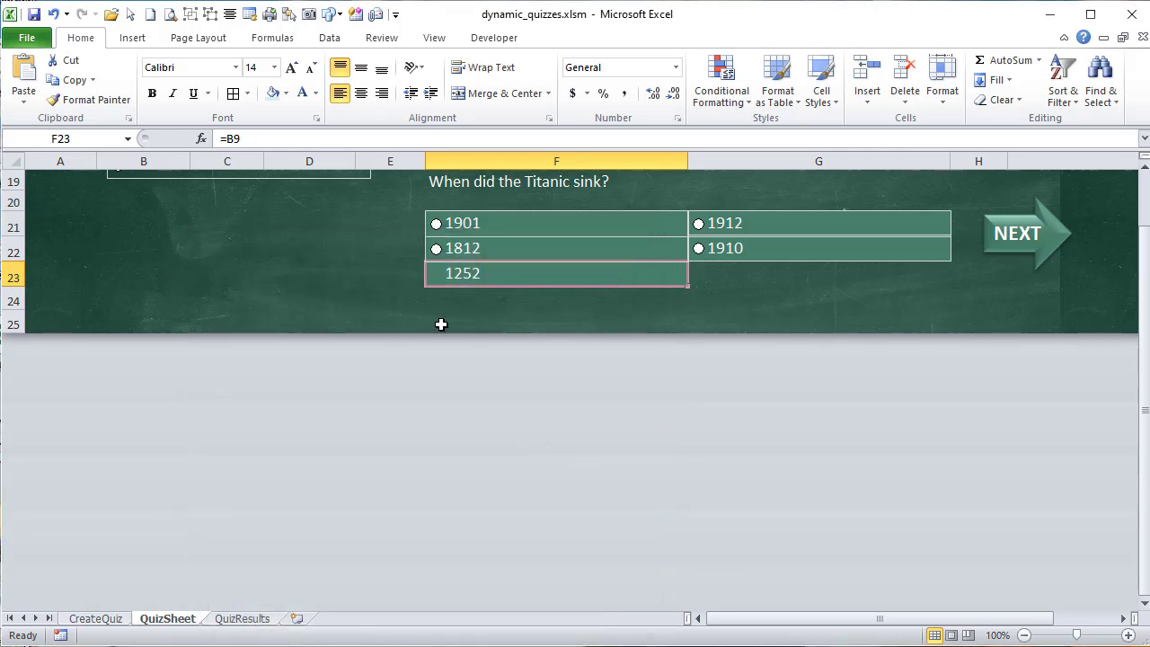
Step: Move the Option5 shape back over the 1252 answer in F23
scroll(449, 324, "up", 5)
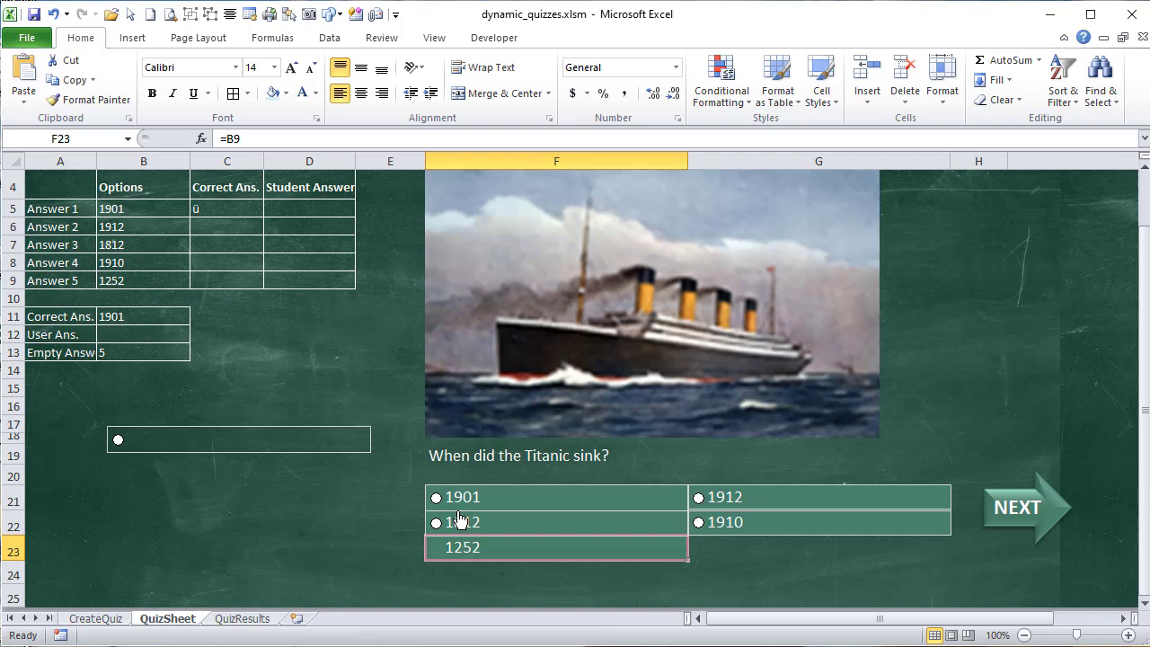
right_click(339, 455)
right_click(351, 427)
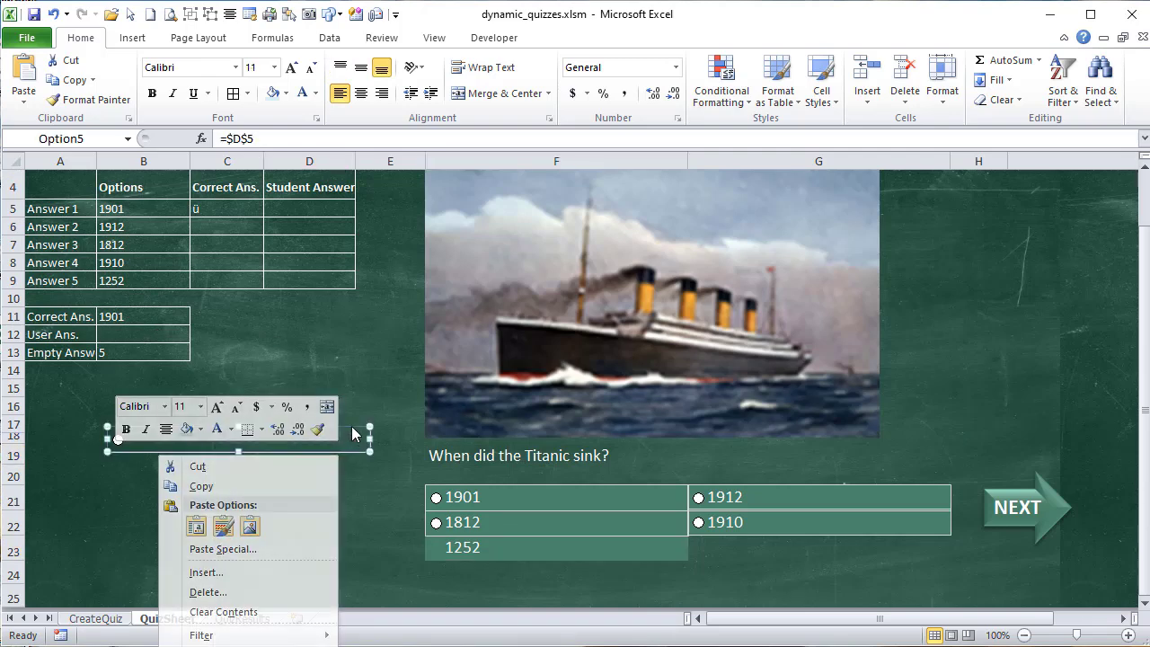
key("Escape")
left_click_drag(351, 427, 667, 536)
key("Right")
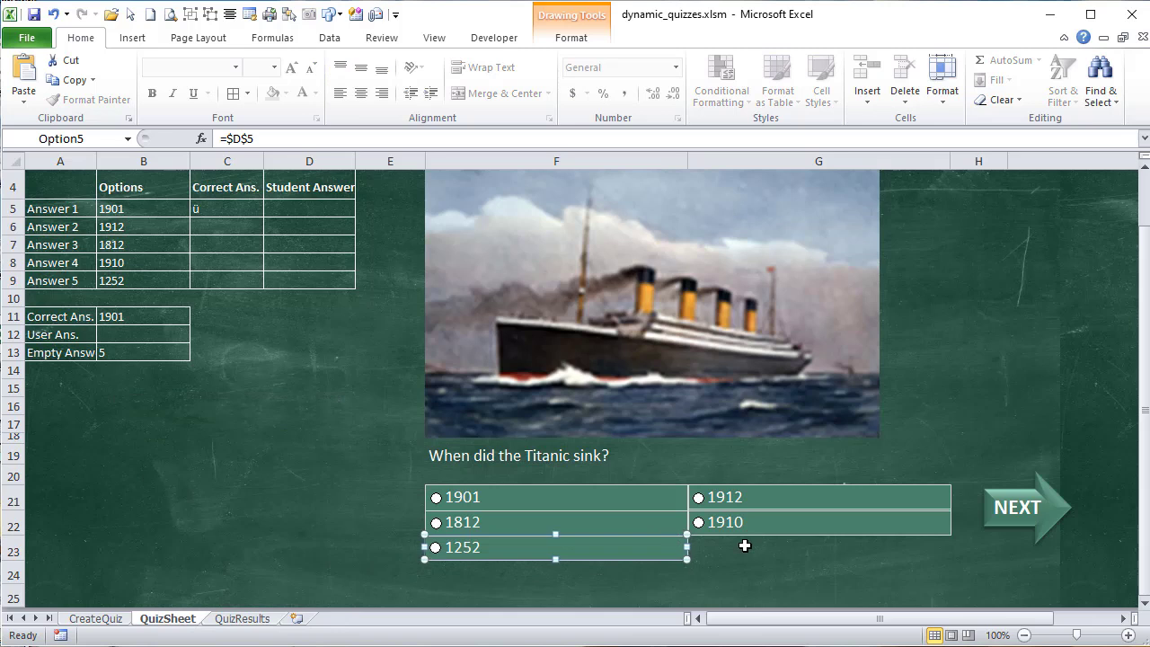
Step: Nudge the Option5 shape slightly right and down to align it with the option buttons above
left_click(373, 513)
left_click(521, 549, "ctrl")
key("Right")
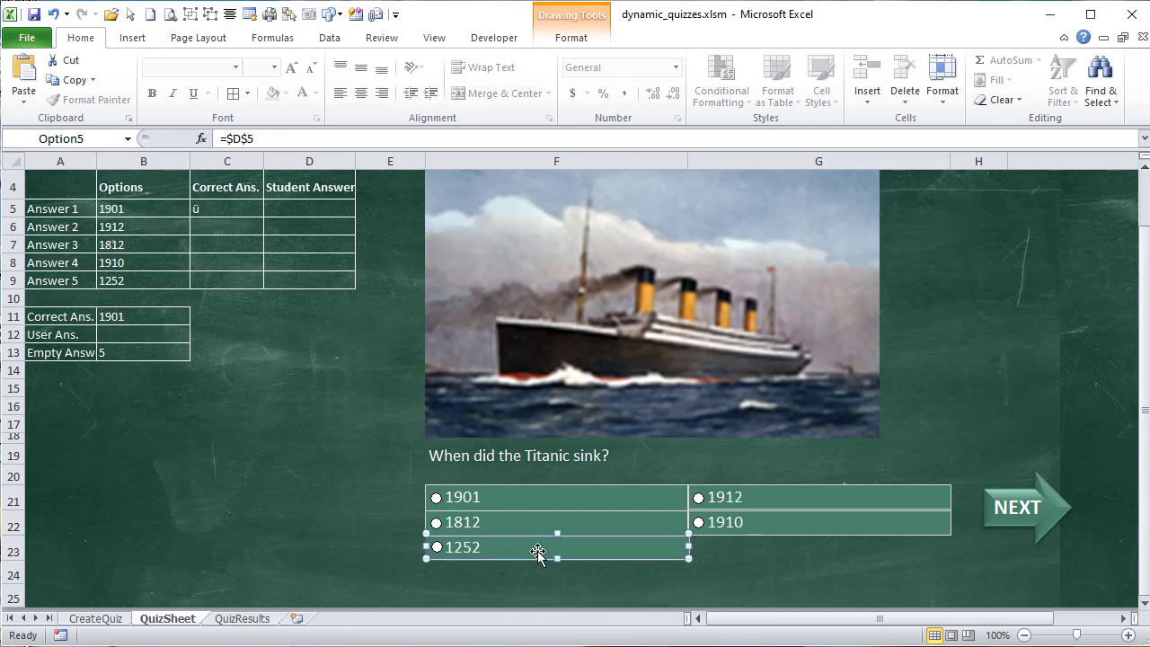
left_click(361, 520)
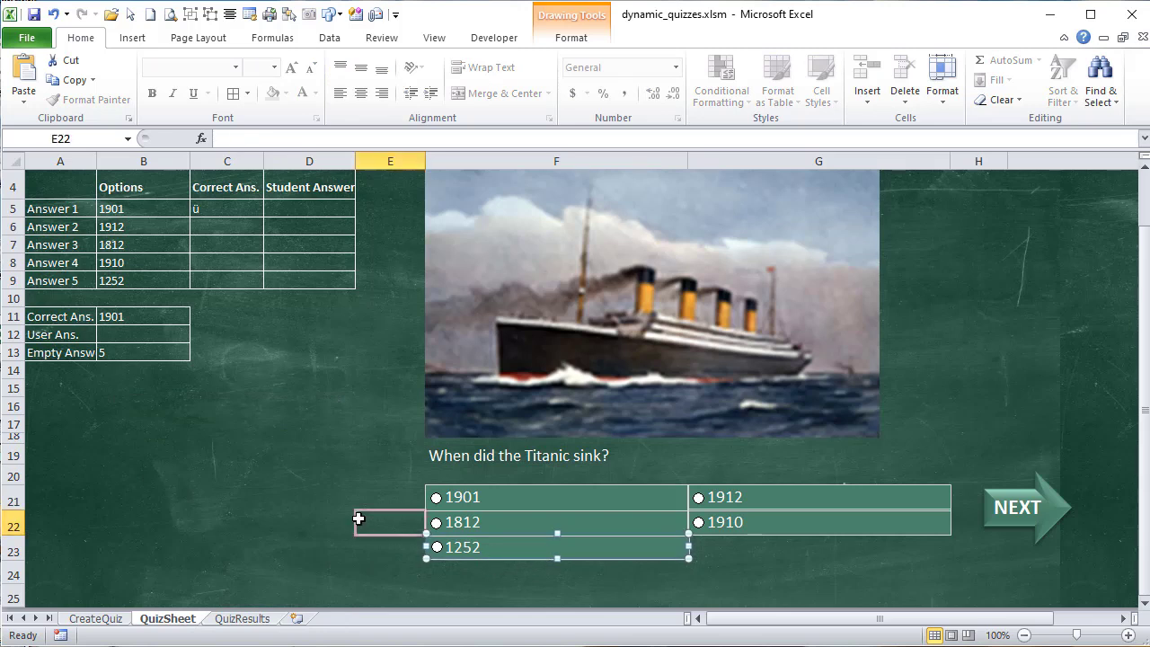
left_click(530, 550, "ctrl")
key("Down")
key("Up")
key("Down")
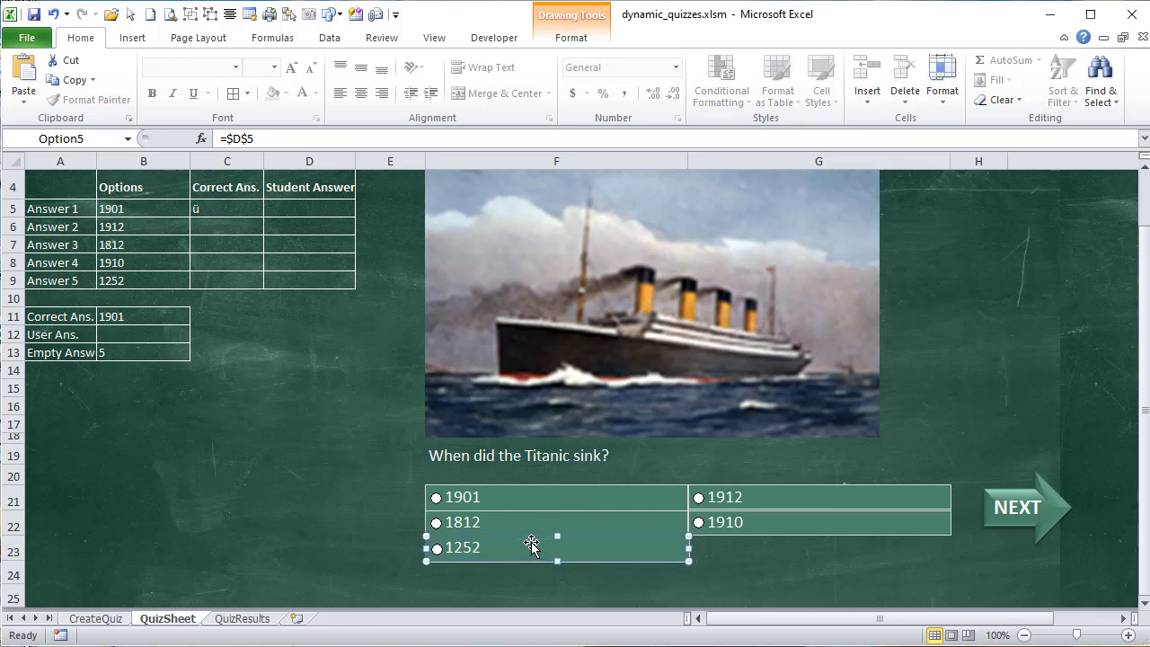
left_click(296, 521)
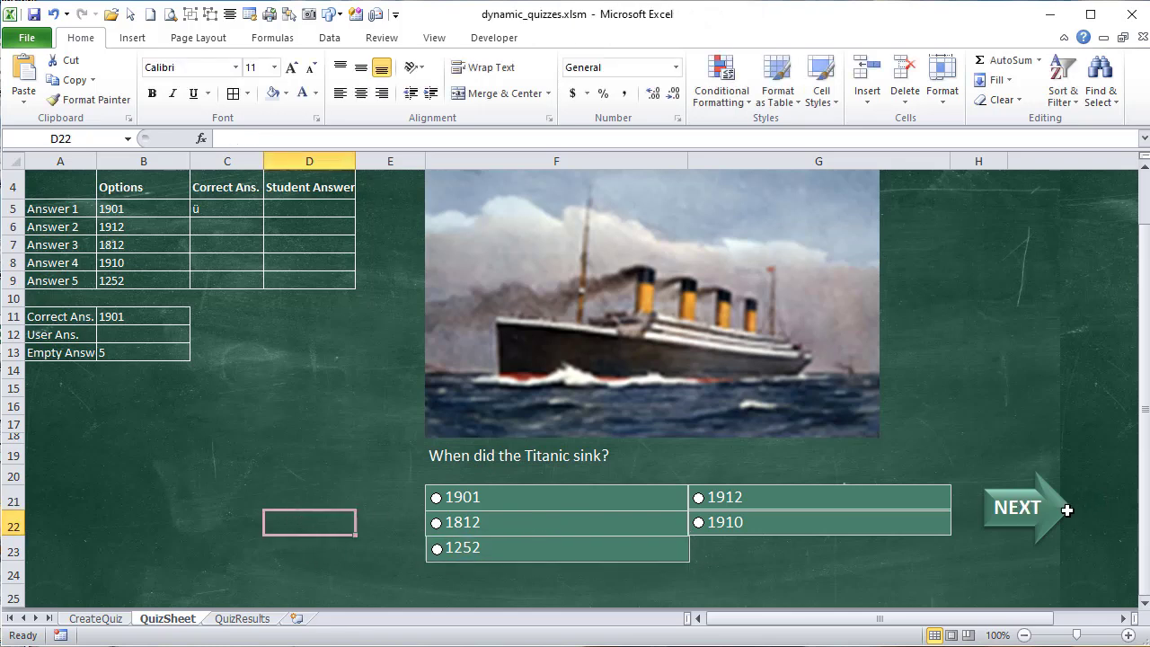
Step: Advance from the Titanic question to the Mona Lisa question and bring its answer choices into view
left_click(1057, 511)
left_click(739, 470)
left_click(1011, 508)
scroll(860, 501, "down", 3)
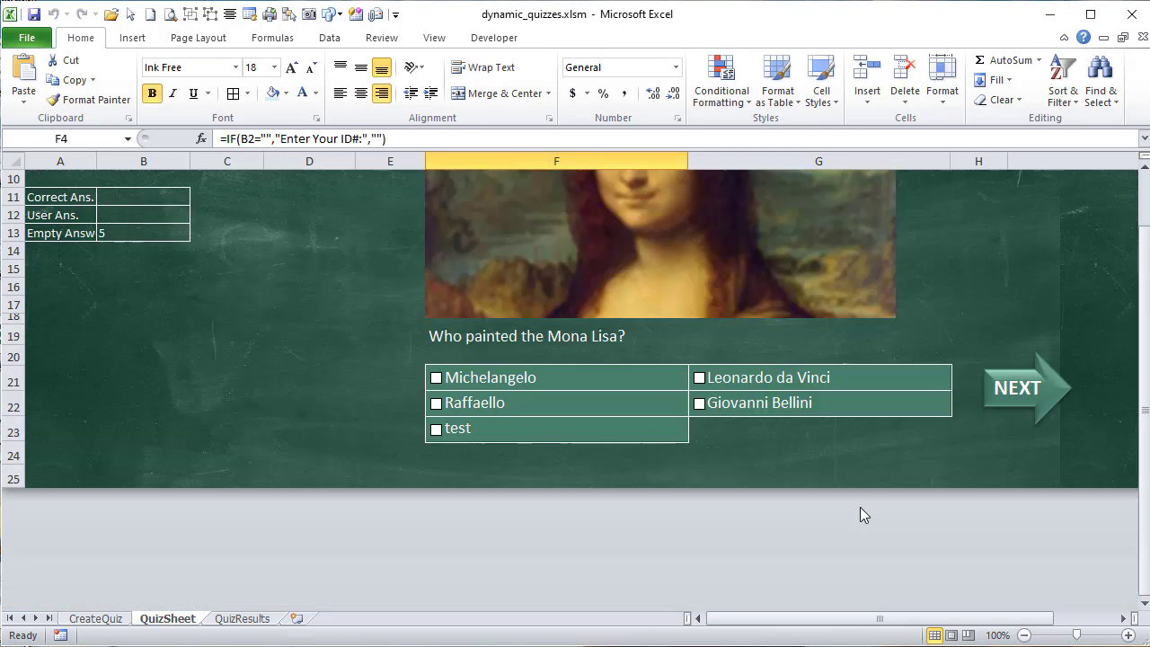